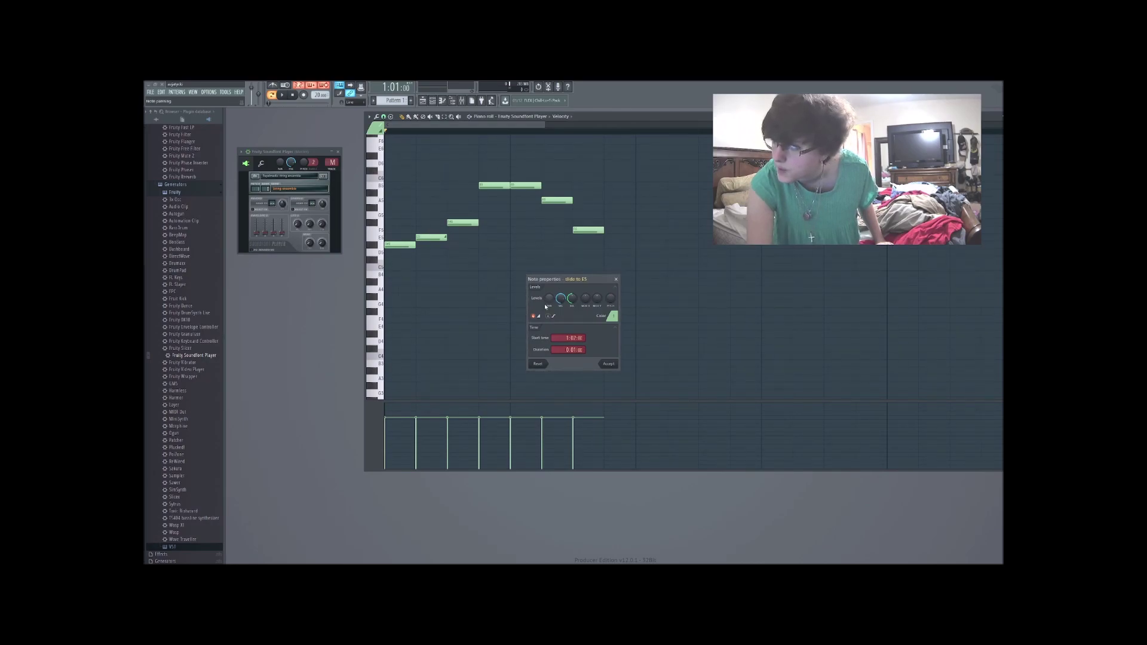
Step: Turn off slide for the seventh note of the melody, audition the notes and raise the seventh to F#5
{"action": "left_click", "coordinate": [534, 316]}
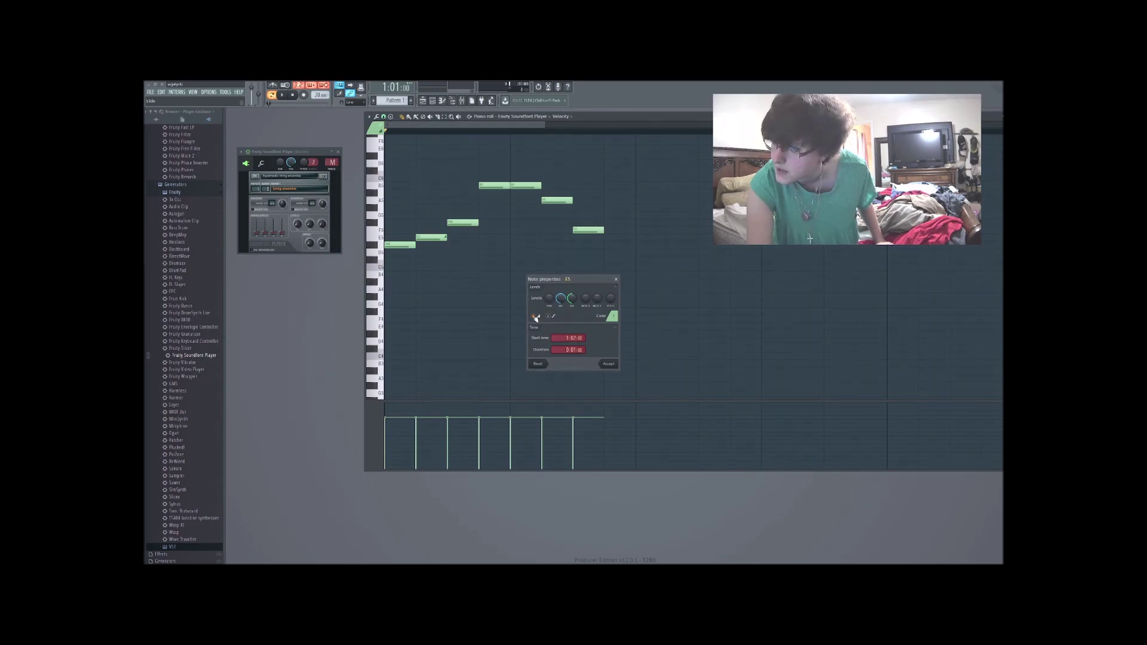
{"action": "left_click", "coordinate": [608, 363]}
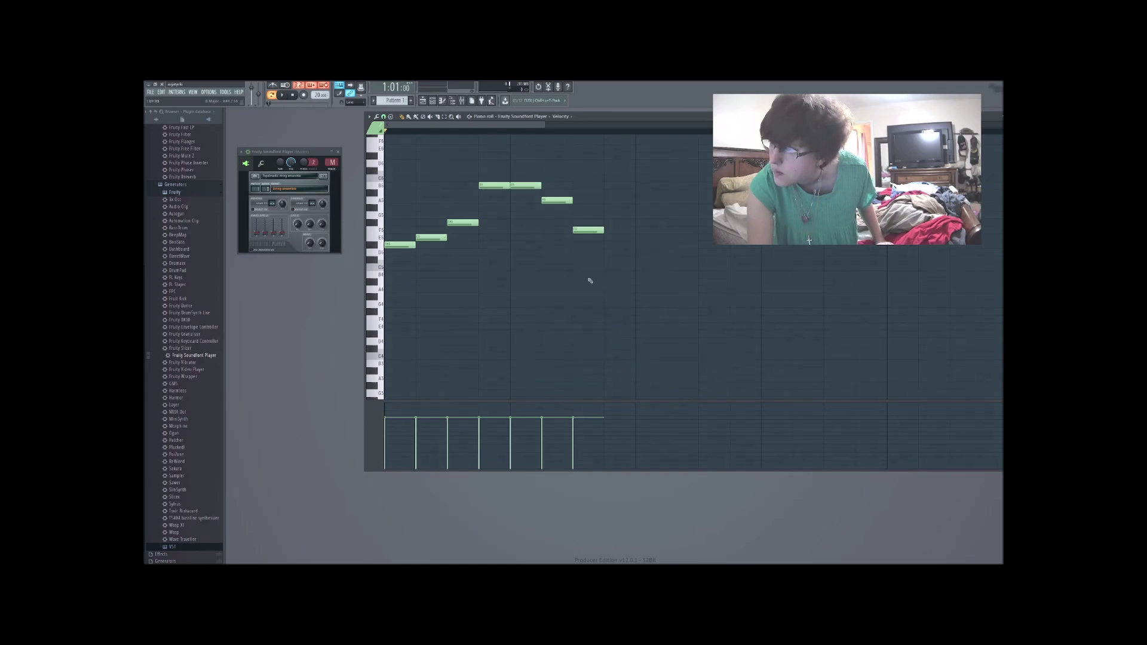
{"action": "left_click", "coordinate": [410, 243]}
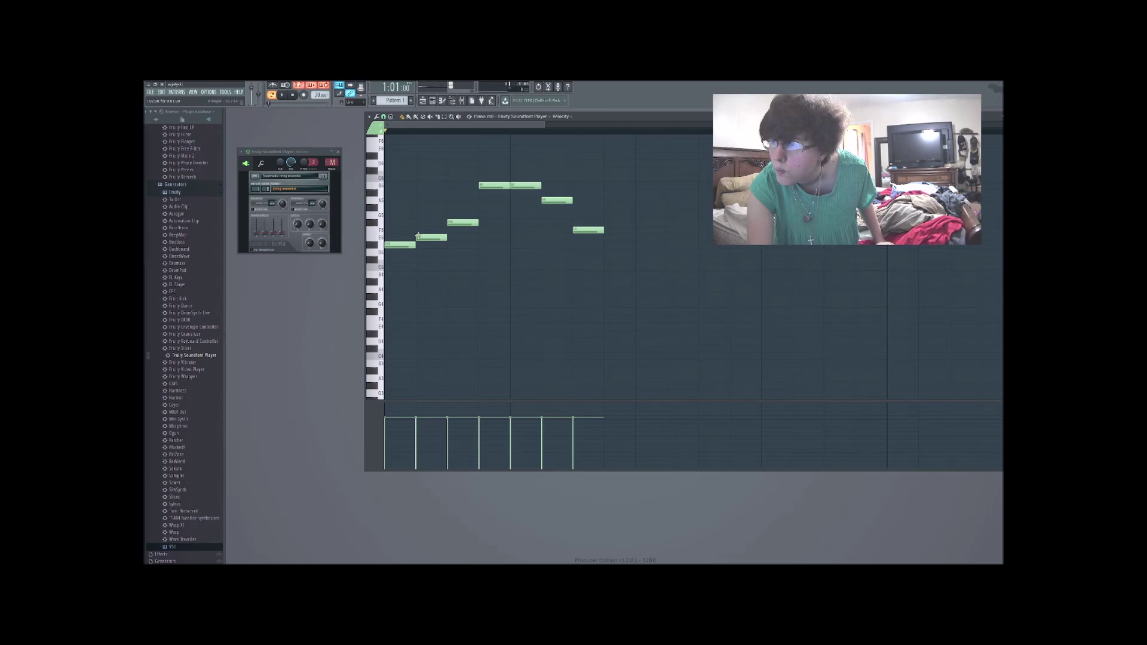
{"action": "left_click", "coordinate": [418, 237]}
{"action": "left_click", "coordinate": [454, 224]}
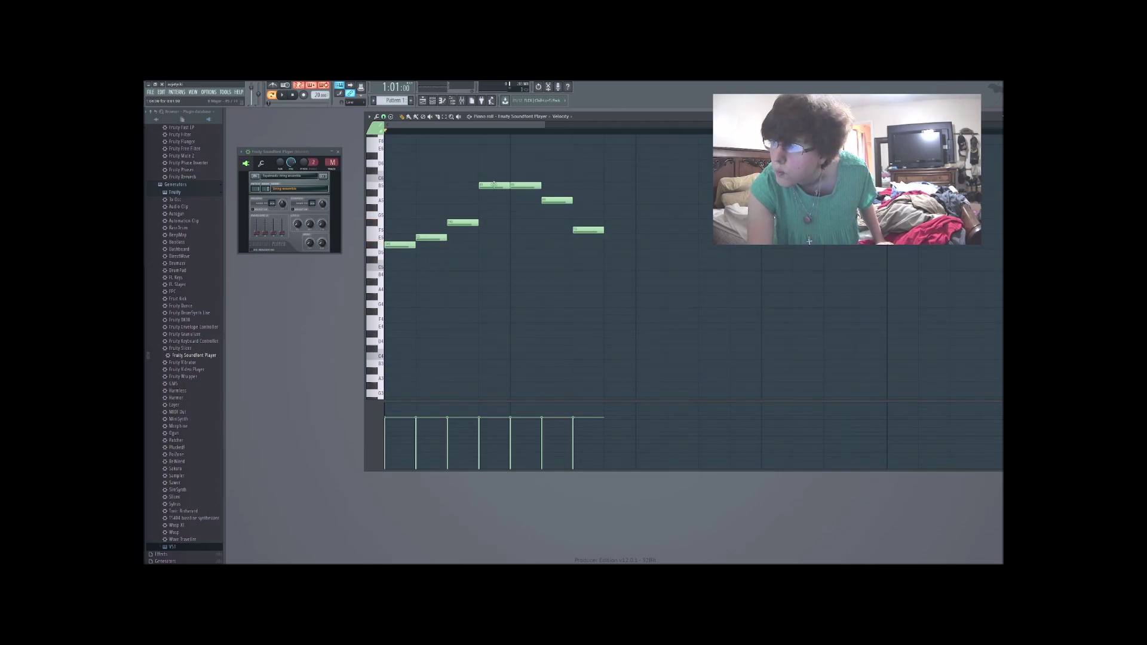
{"action": "left_click", "coordinate": [494, 184]}
{"action": "left_click", "coordinate": [513, 187]}
{"action": "left_click", "coordinate": [550, 200]}
{"action": "left_click", "coordinate": [580, 228]}
{"action": "left_click", "coordinate": [578, 229]}
{"action": "left_click_drag", "start_coordinate": [579, 228], "coordinate": [581, 221]}
Step: Add an eighth note at D5 directly after the seventh and turn off its slide option
{"action": "left_click", "coordinate": [614, 252]}
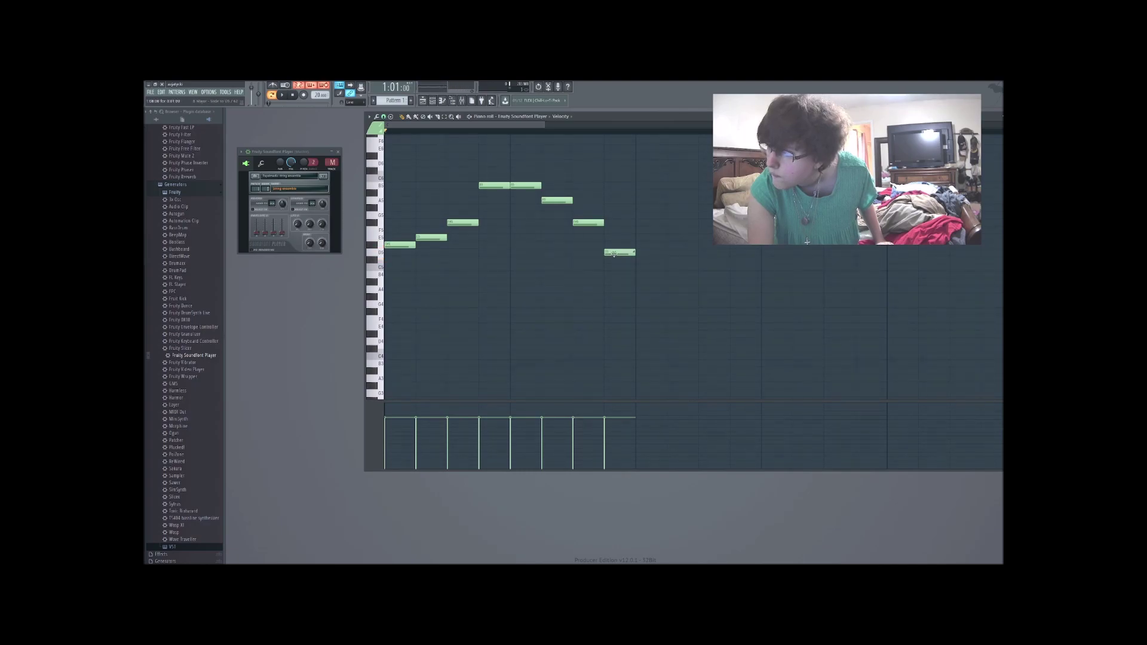
{"action": "double_click", "coordinate": [614, 253]}
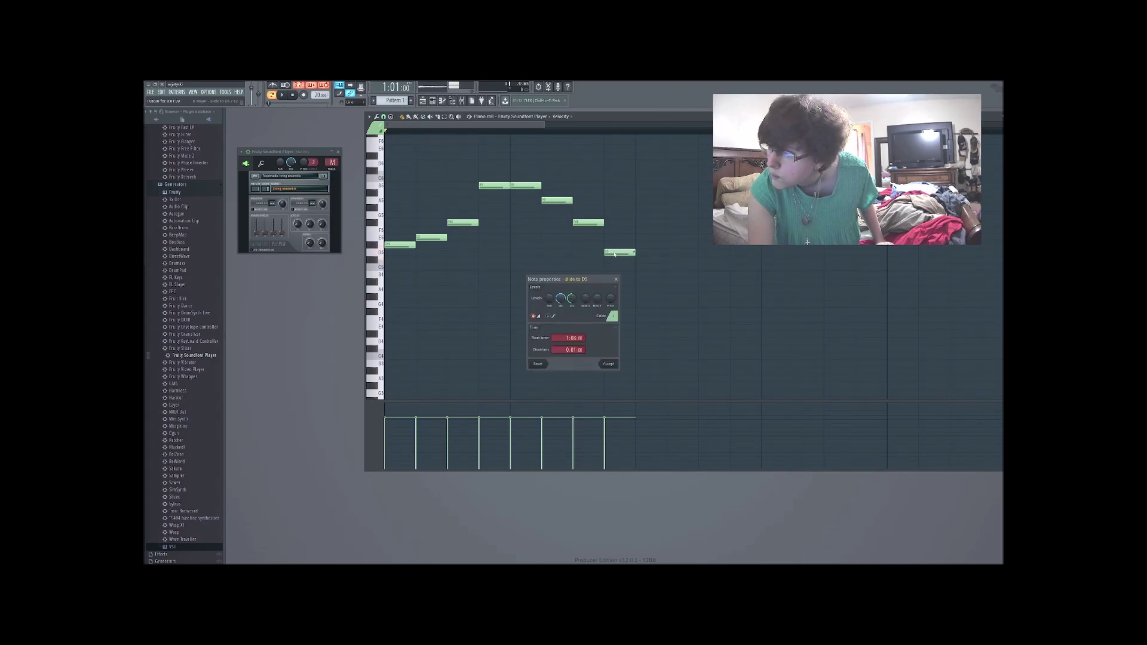
{"action": "left_click", "coordinate": [535, 317]}
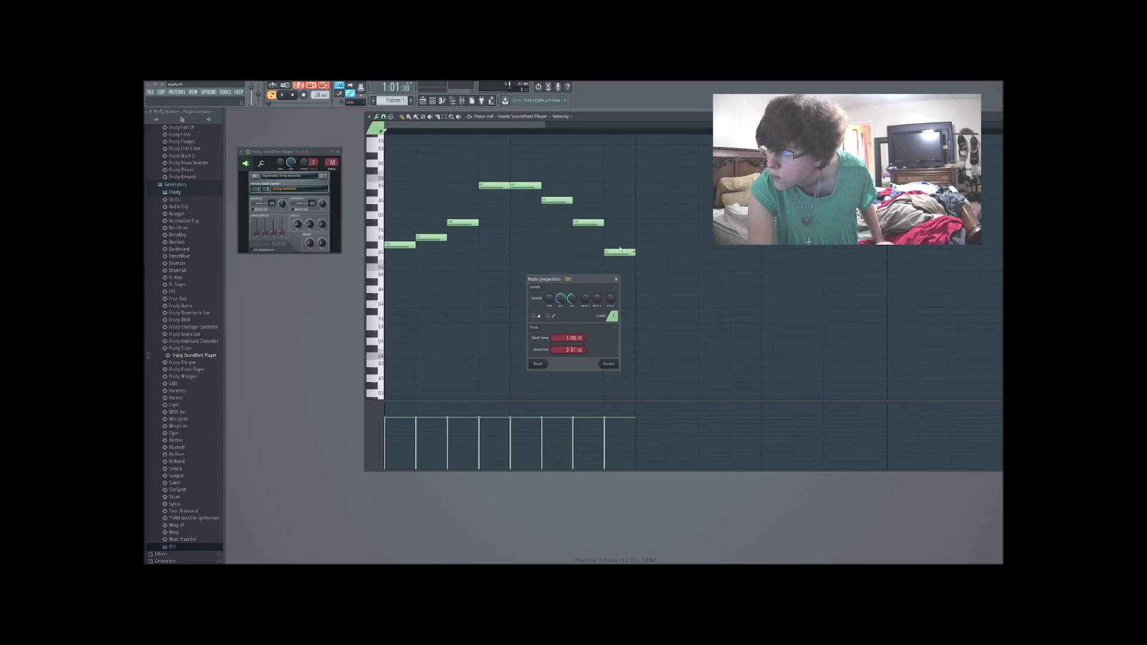
{"action": "left_click", "coordinate": [607, 364]}
Step: Add a ninth note at C#5 and turn off its portamento option
{"action": "left_click", "coordinate": [646, 261]}
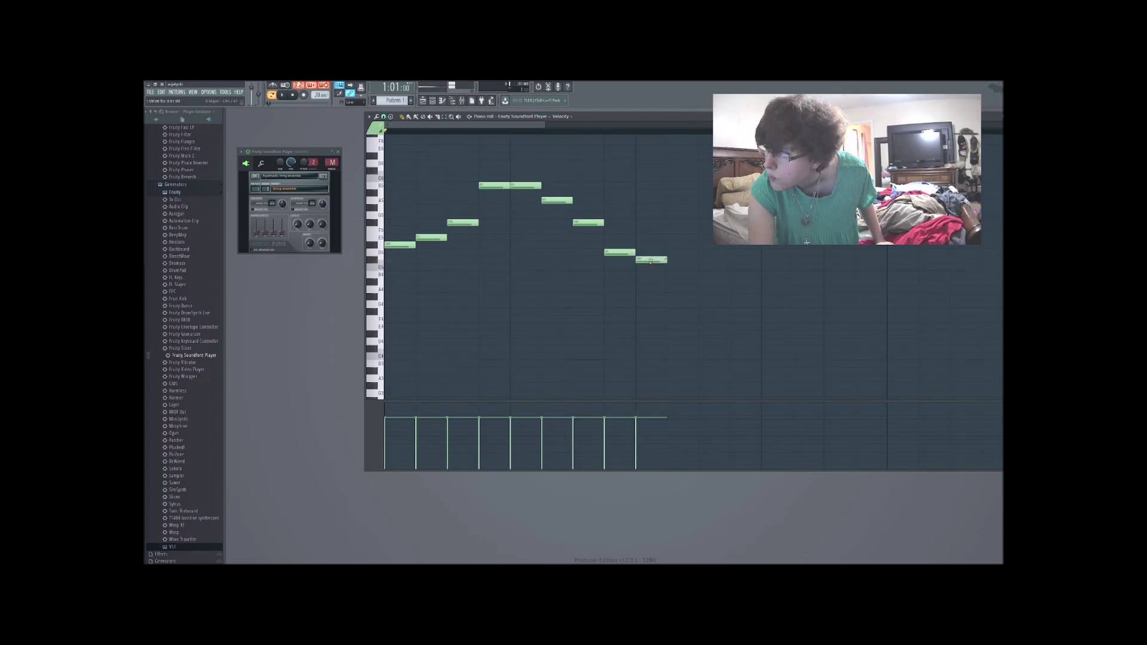
{"action": "double_click", "coordinate": [645, 261]}
{"action": "left_click", "coordinate": [549, 316]}
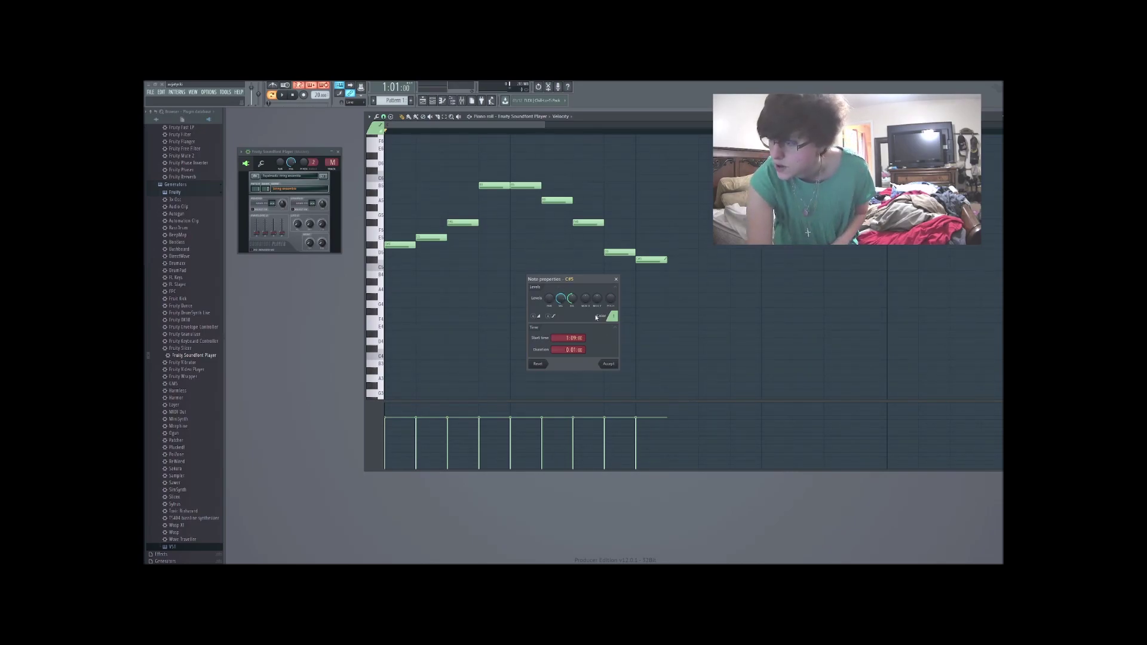
{"action": "left_click", "coordinate": [610, 363]}
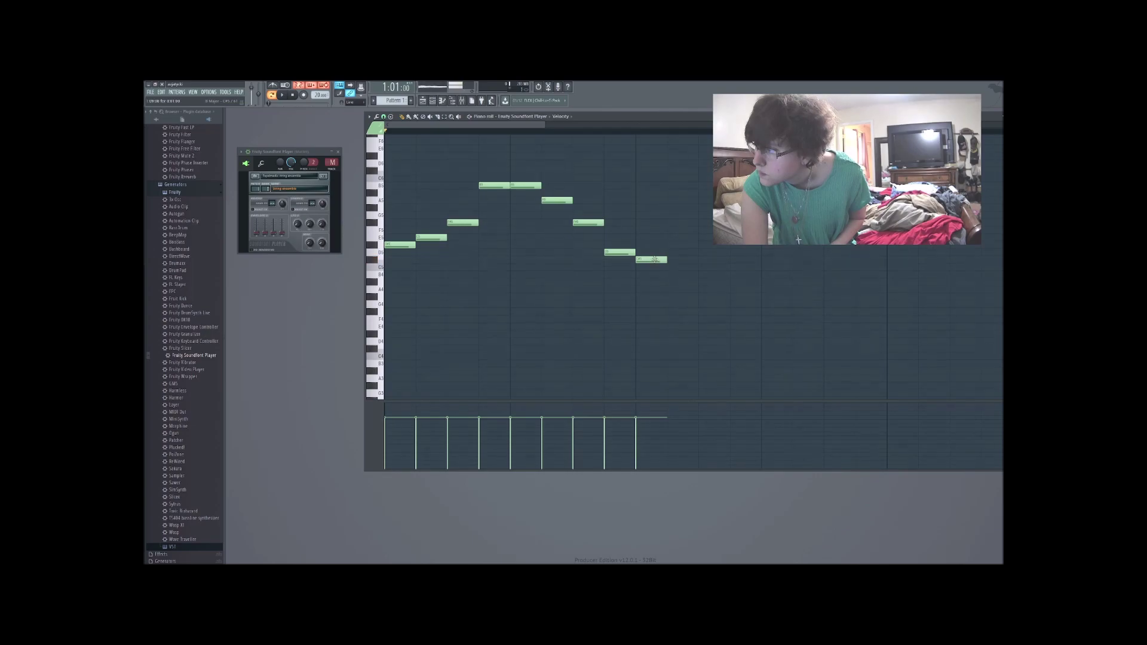
Step: Add a tenth note, place it at D#5 and turn off its slide option
{"action": "left_click", "coordinate": [677, 253]}
{"action": "left_click_drag", "start_coordinate": [673, 243], "coordinate": [675, 238]}
{"action": "double_click", "coordinate": [686, 247]}
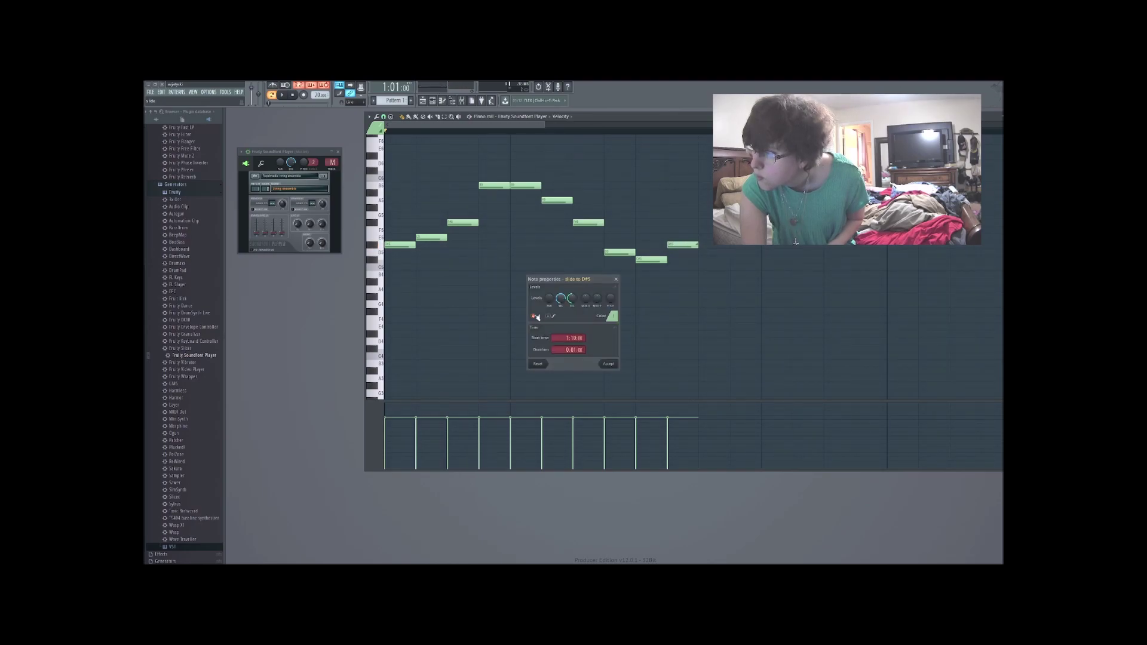
{"action": "left_click", "coordinate": [533, 317]}
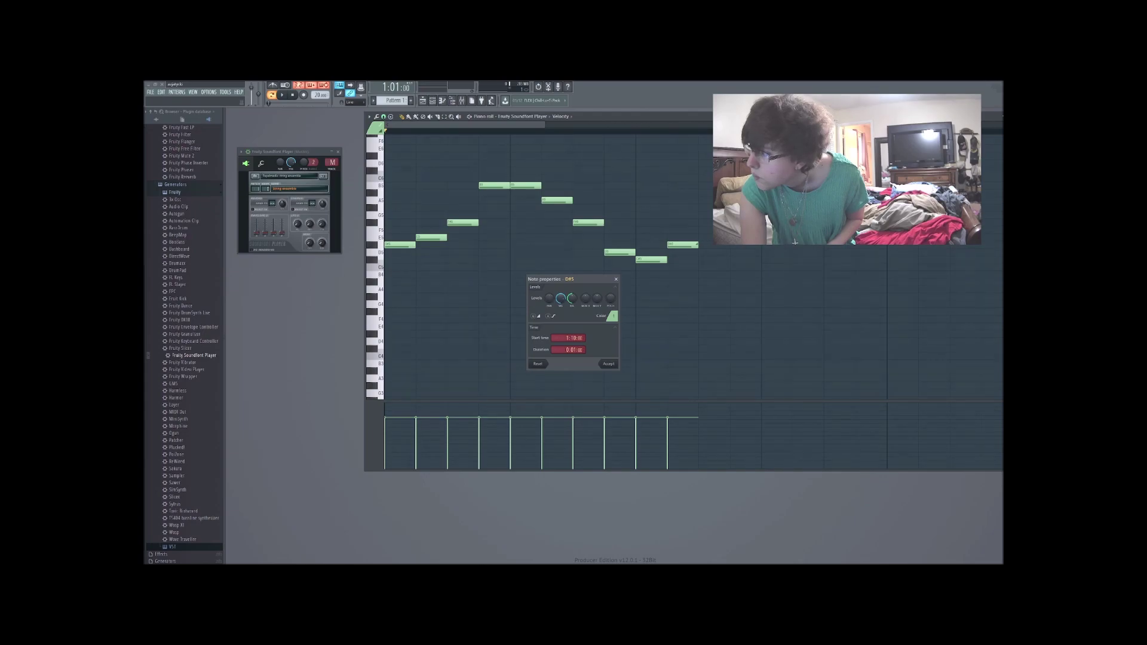
{"action": "left_click", "coordinate": [608, 364]}
Step: Add an eleventh note and lower the last two notes so the tenth is D5 and the eleventh is D#5
{"action": "left_click", "coordinate": [702, 234]}
{"action": "left_click_drag", "start_coordinate": [703, 230], "coordinate": [703, 244]}
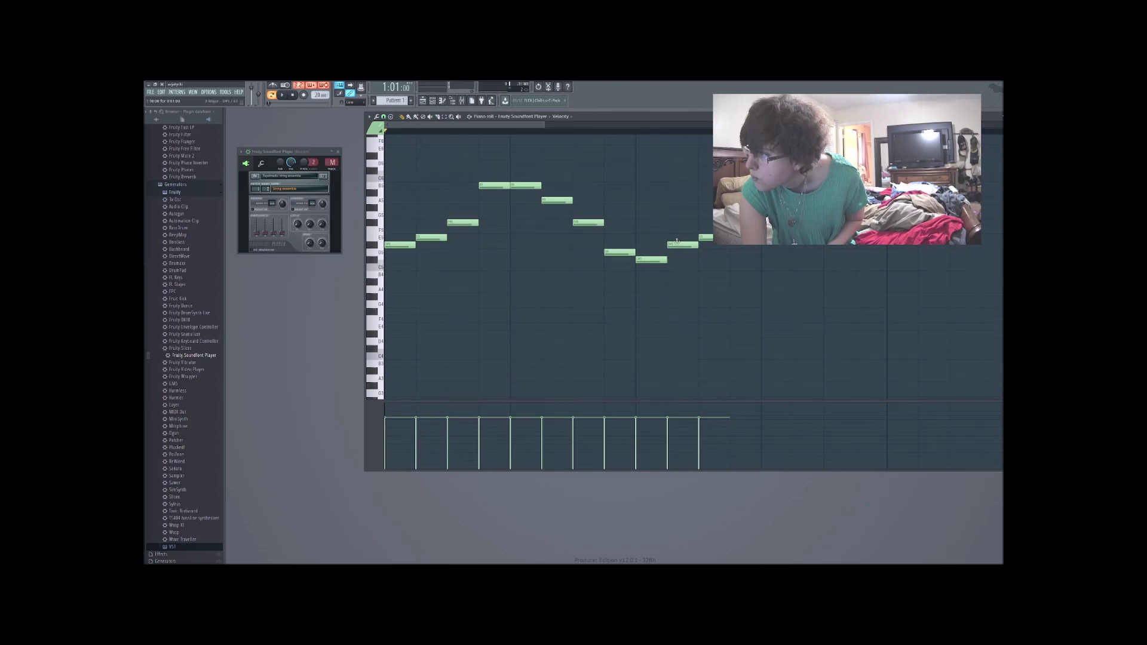
{"action": "left_click", "coordinate": [675, 244]}
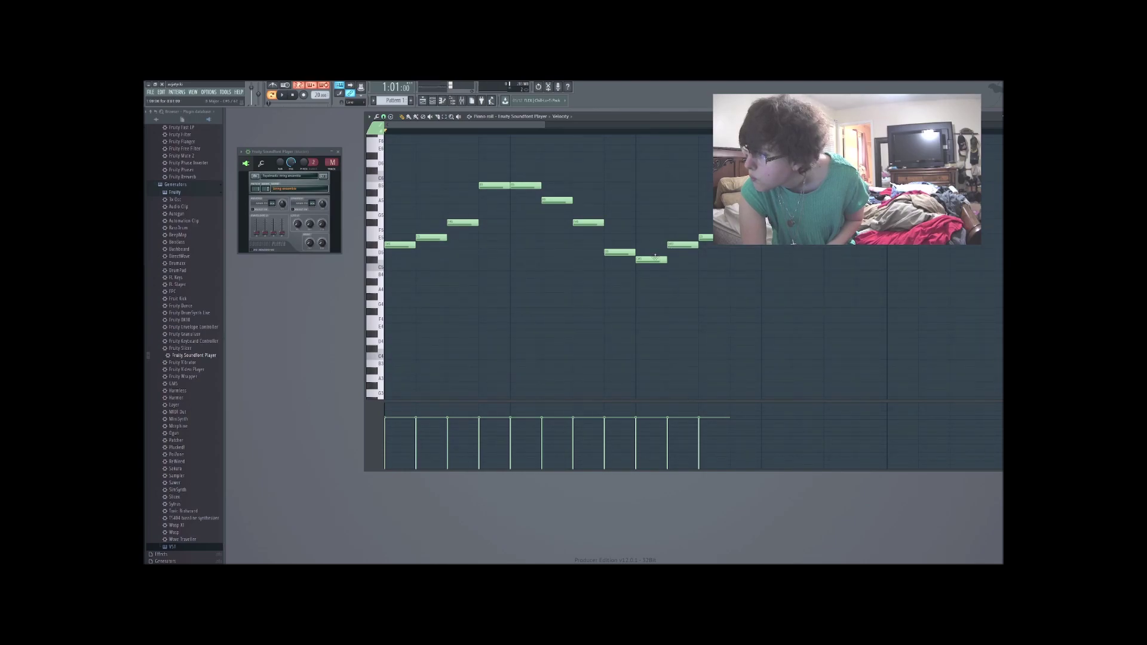
{"action": "left_click", "coordinate": [676, 246]}
{"action": "left_click", "coordinate": [676, 247]}
{"action": "left_click_drag", "start_coordinate": [677, 247], "coordinate": [716, 251]}
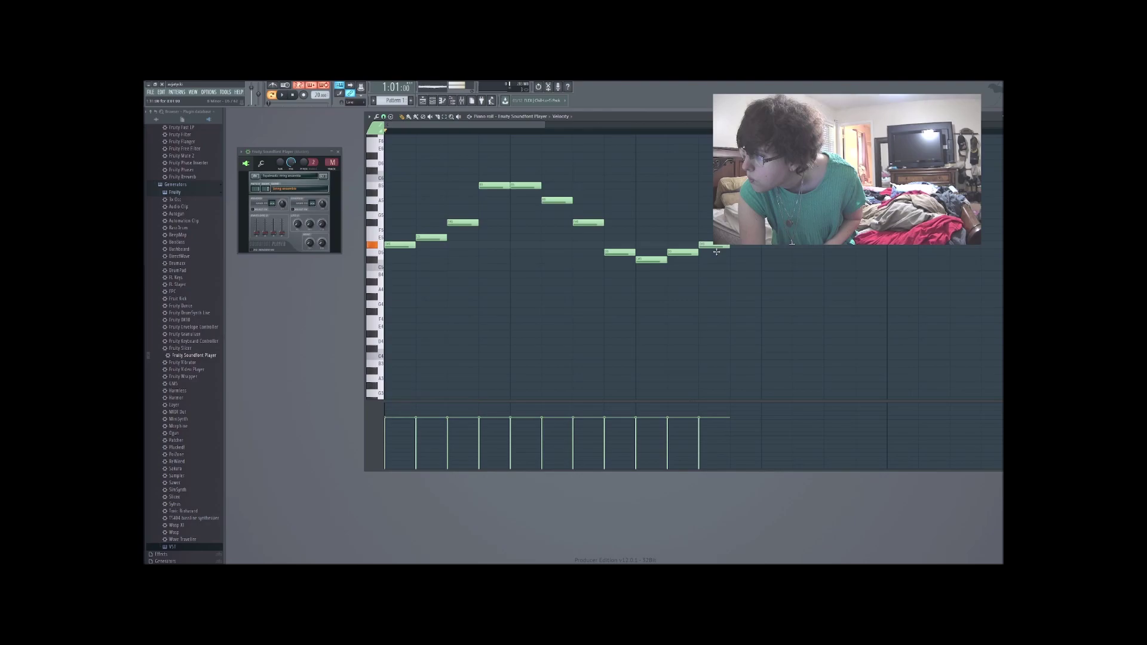
Step: Turn off portamento in the note properties of the eleventh note
{"action": "double_click", "coordinate": [714, 246]}
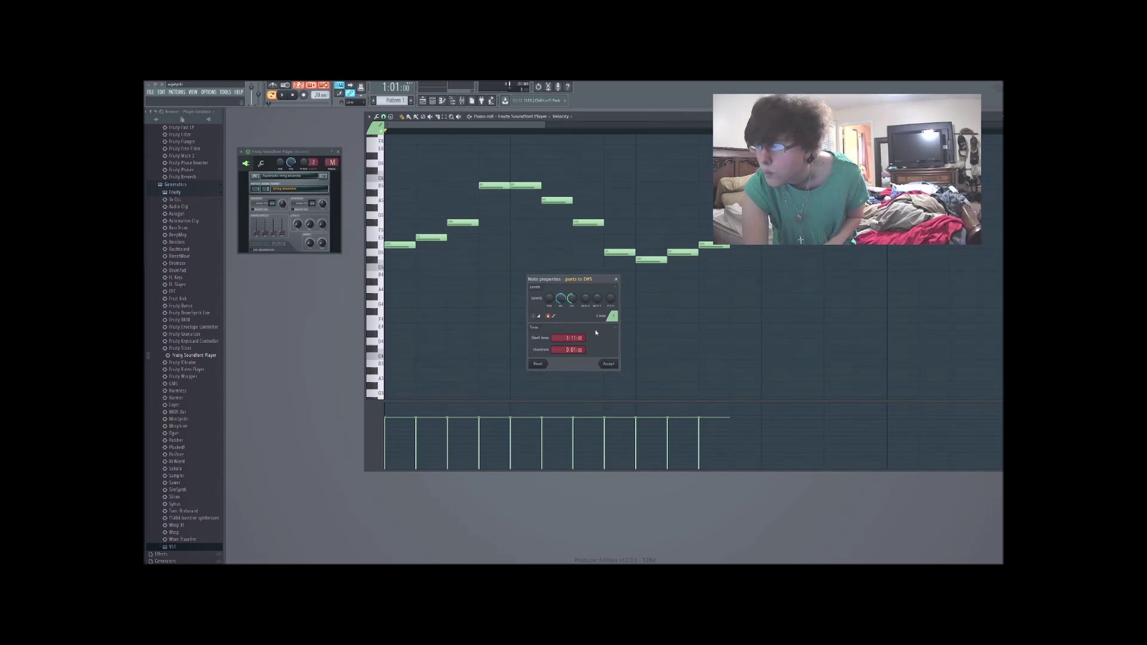
{"action": "left_click", "coordinate": [608, 364]}
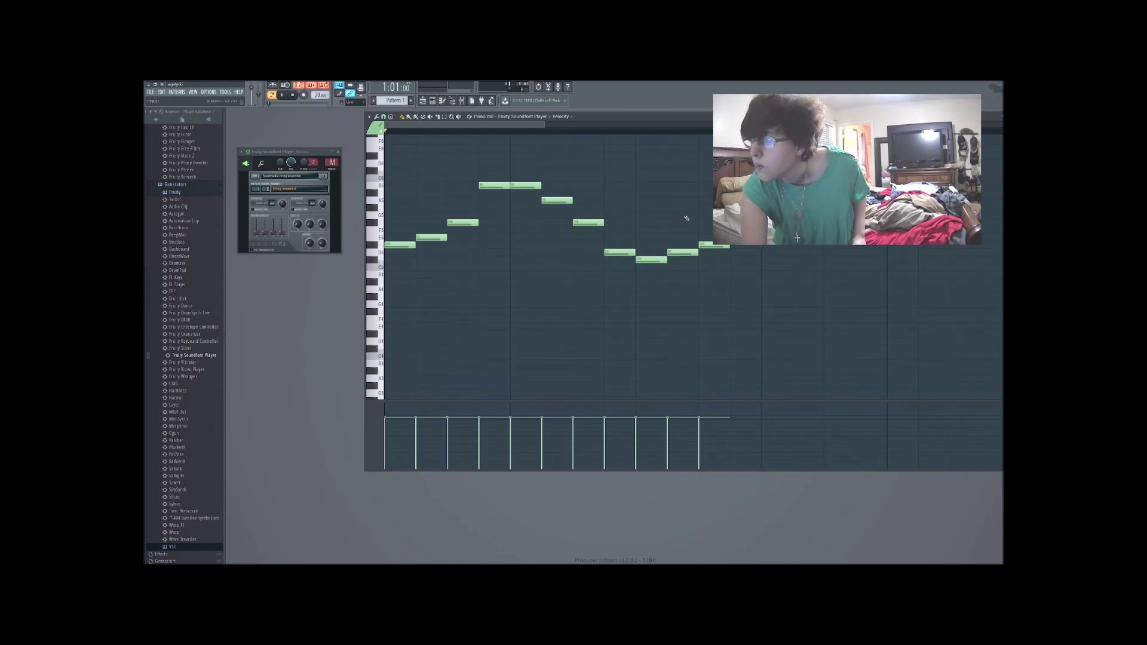
{"action": "double_click", "coordinate": [710, 245]}
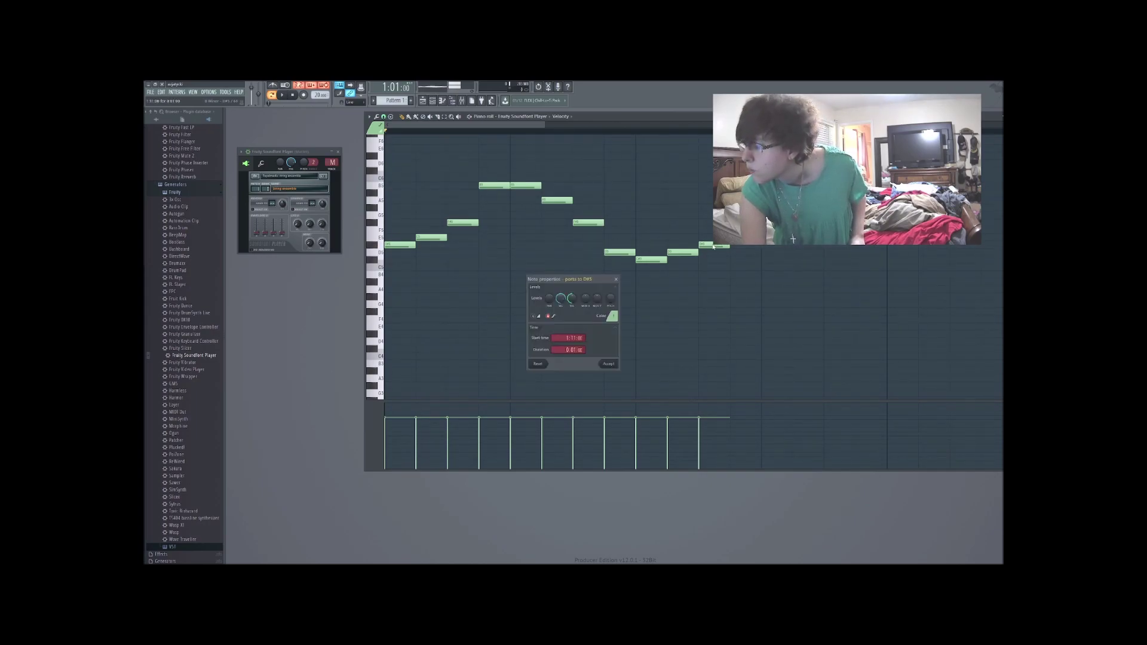
{"action": "left_click", "coordinate": [548, 317]}
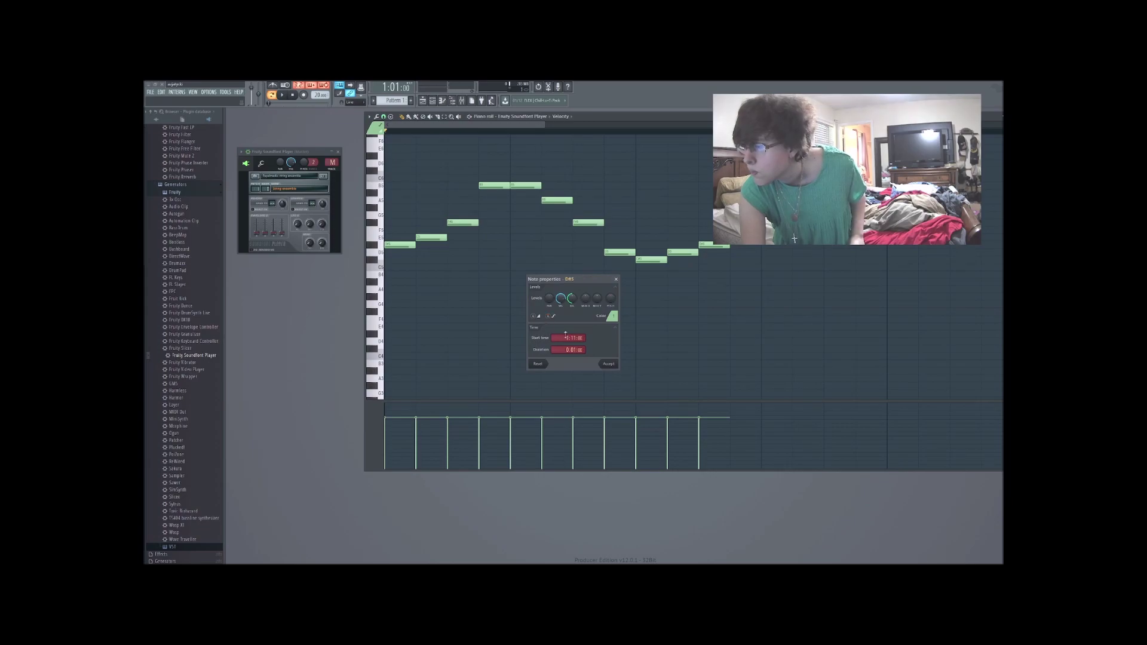
{"action": "left_click", "coordinate": [608, 363]}
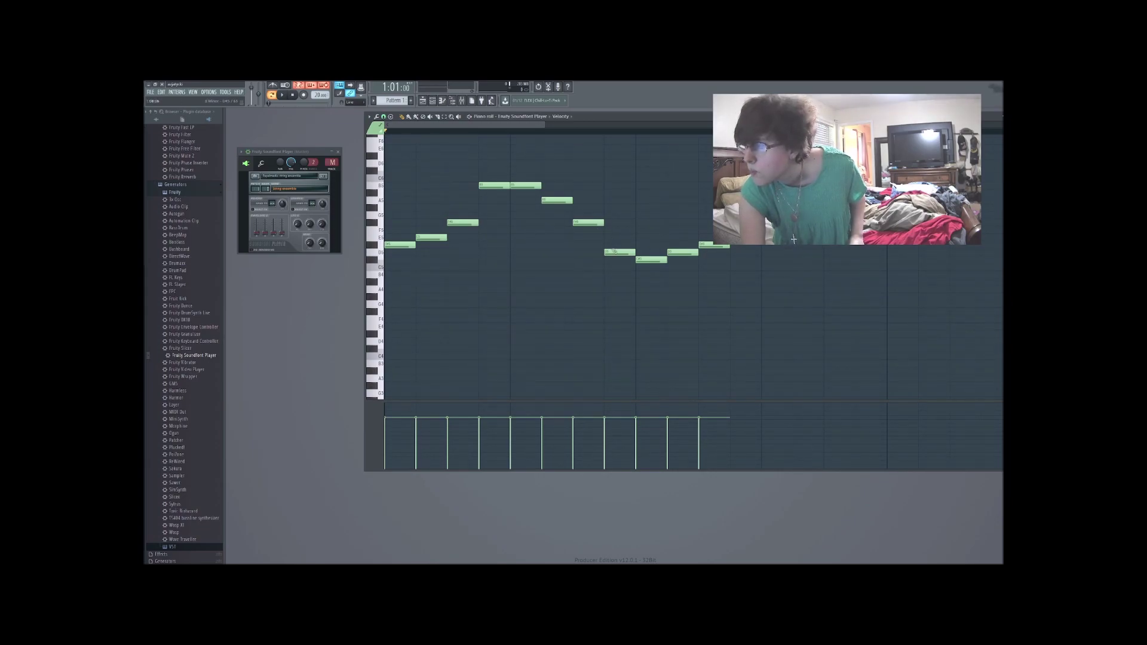
Step: Audition the last notes of the melody and raise the eleventh note to E5
{"action": "left_click", "coordinate": [614, 251]}
{"action": "left_click", "coordinate": [653, 262]}
{"action": "left_click", "coordinate": [703, 247]}
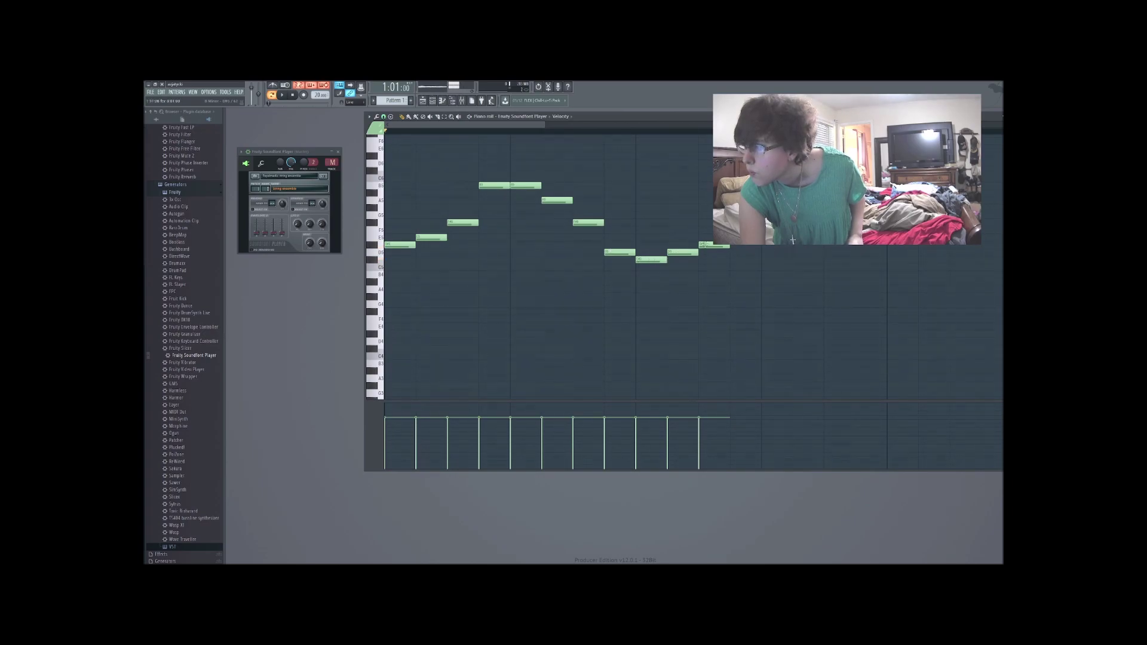
{"action": "left_click", "coordinate": [711, 243]}
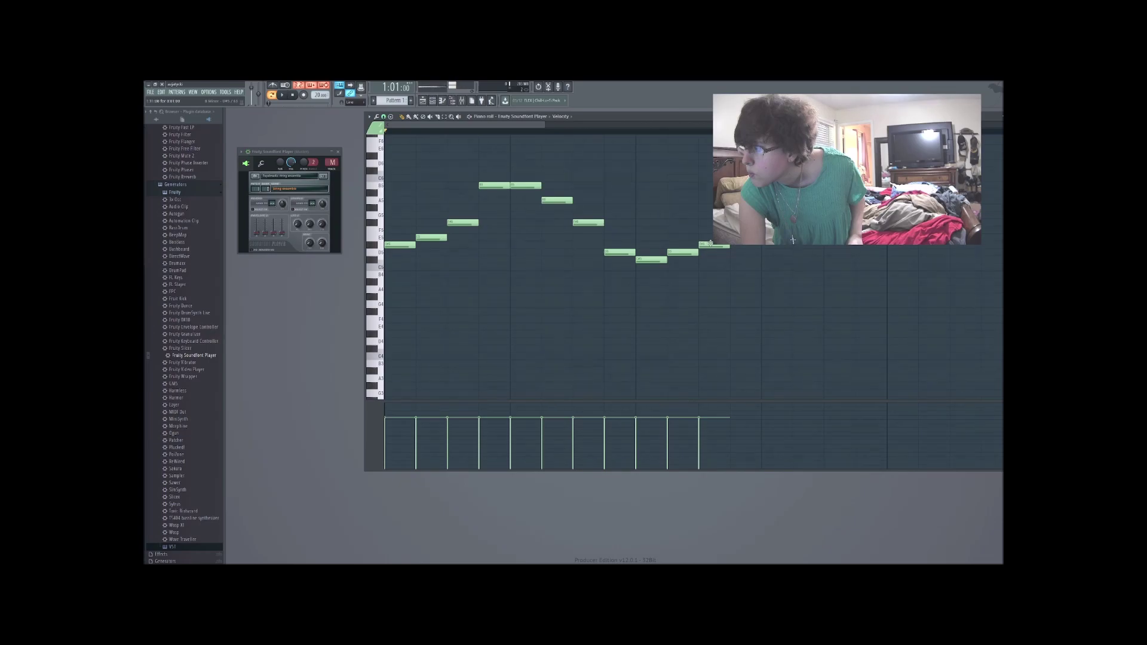
{"action": "left_click_drag", "start_coordinate": [710, 244], "coordinate": [710, 233]}
Step: Add the twelfth and thirteenth notes and lengthen the thirteenth to two steps
{"action": "left_click", "coordinate": [735, 215]}
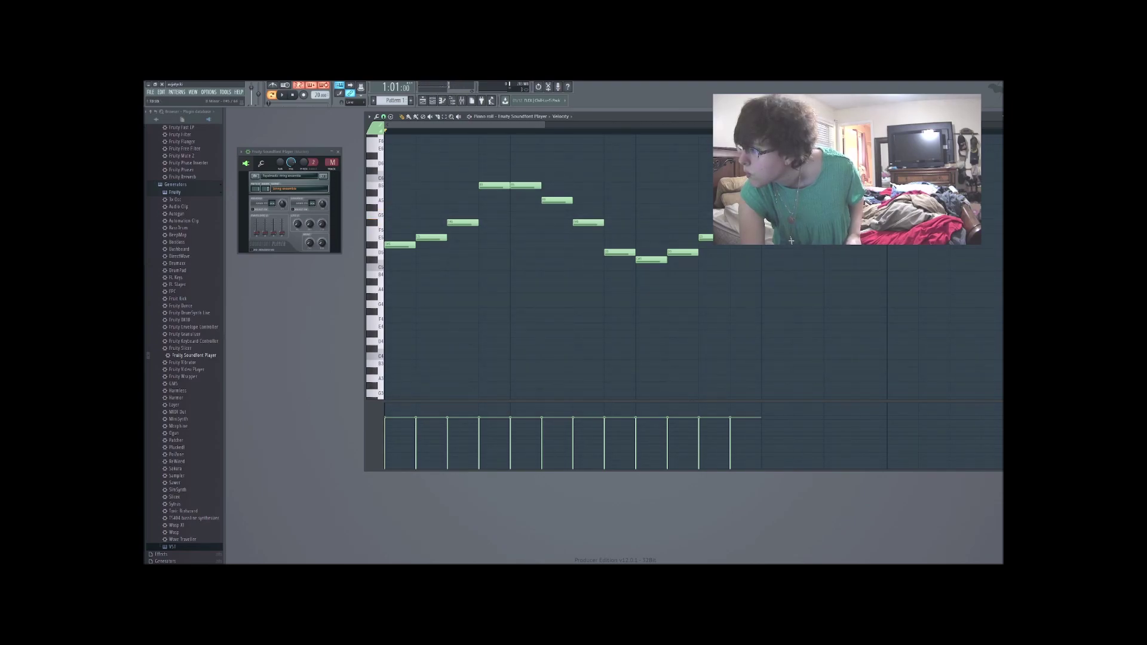
{"action": "left_click", "coordinate": [791, 240]}
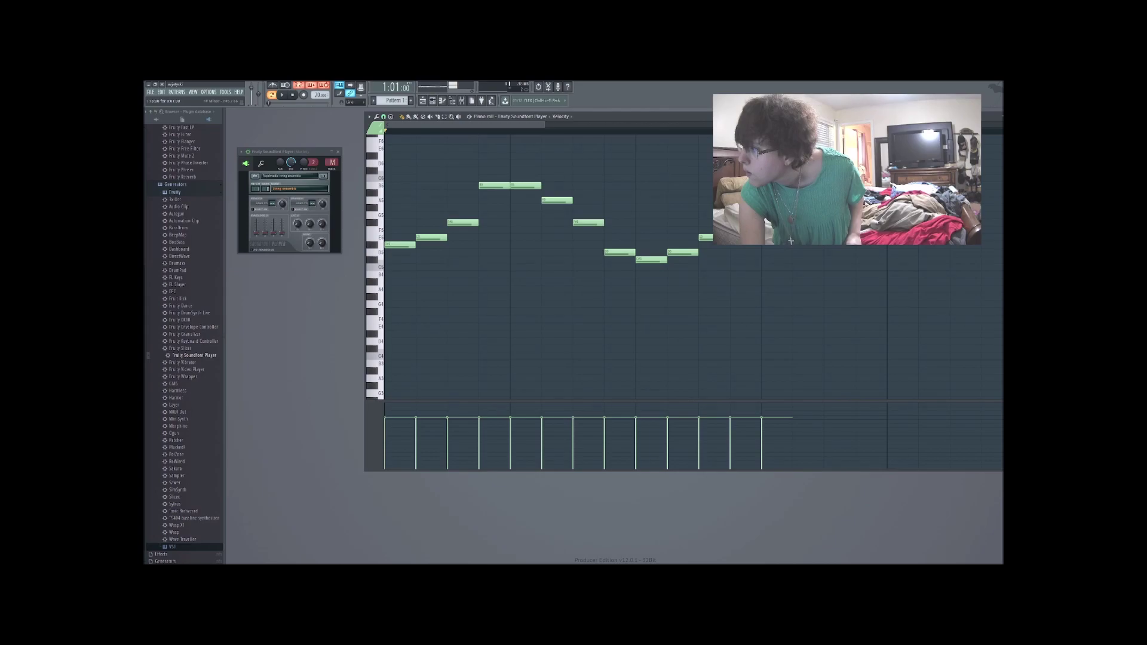
{"action": "left_click_drag", "start_coordinate": [792, 240], "coordinate": [823, 241]}
Step: Add a two-step E5 note at 1:15 to end the first bar and turn off its slide option
{"action": "left_click", "coordinate": [829, 238]}
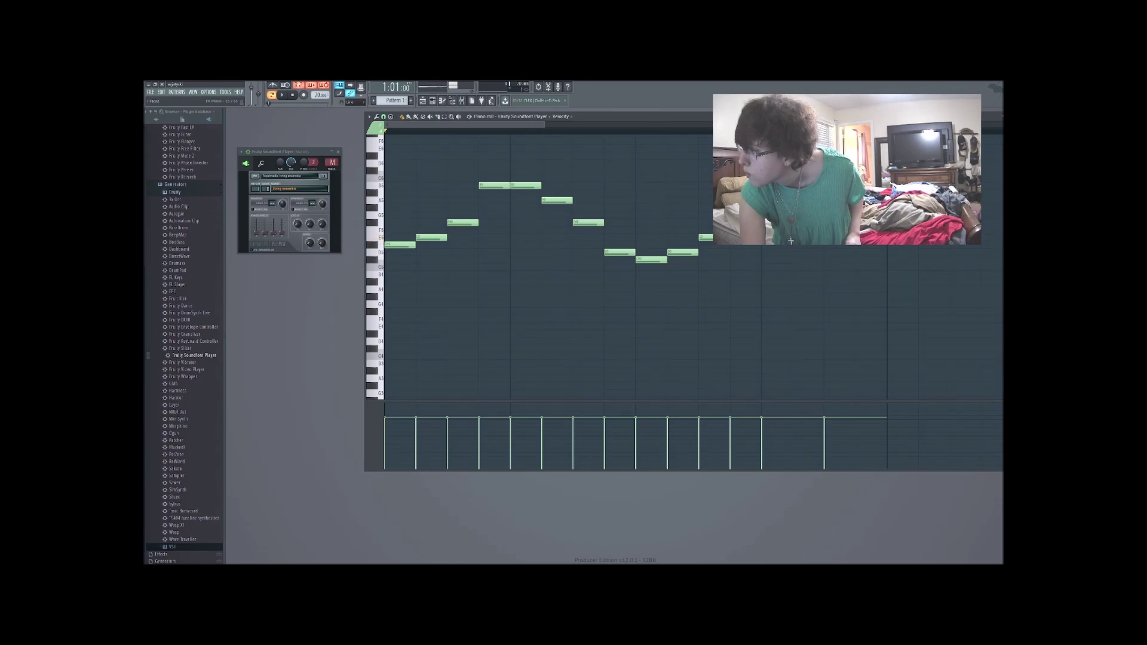
{"action": "double_click", "coordinate": [829, 238]}
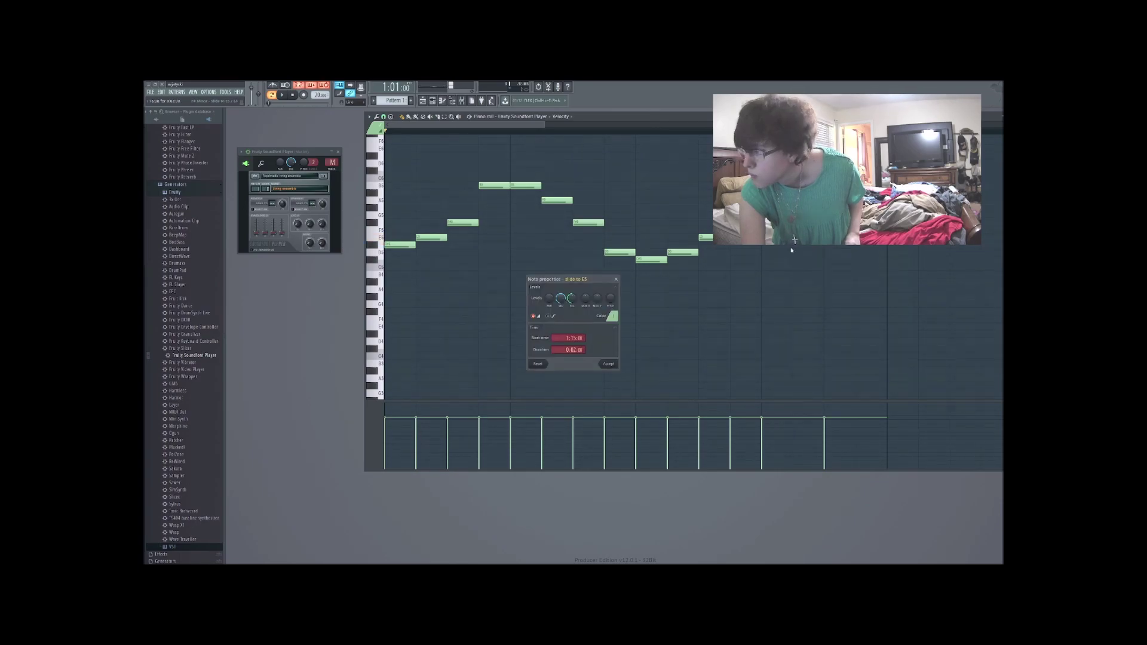
{"action": "left_click", "coordinate": [538, 318]}
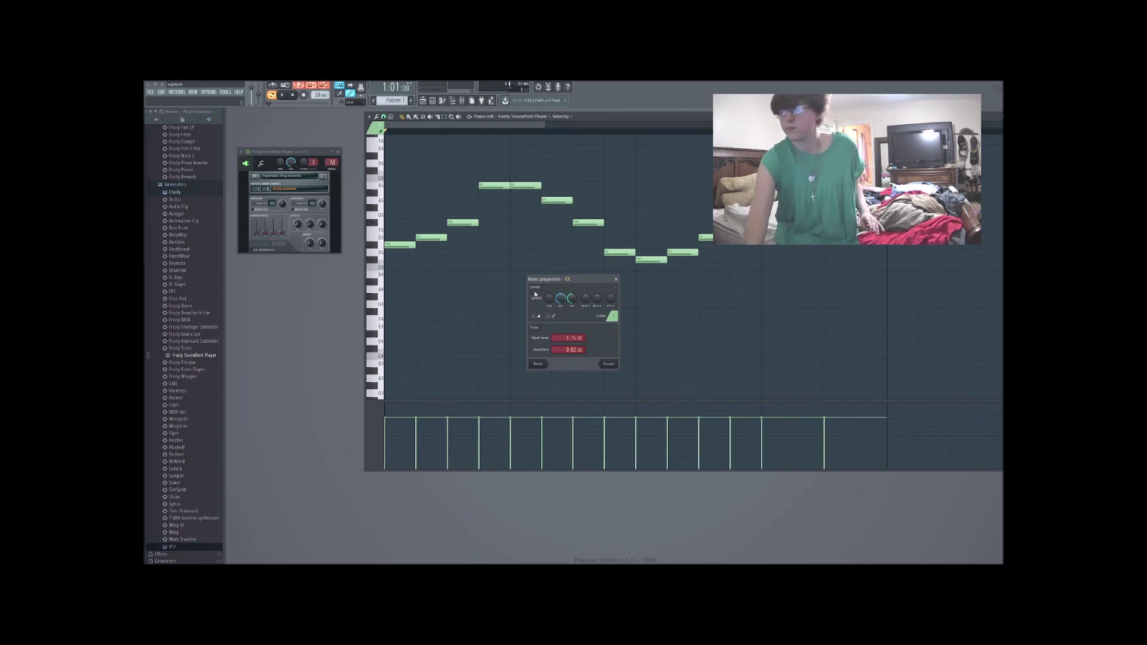
{"action": "left_click", "coordinate": [608, 365]}
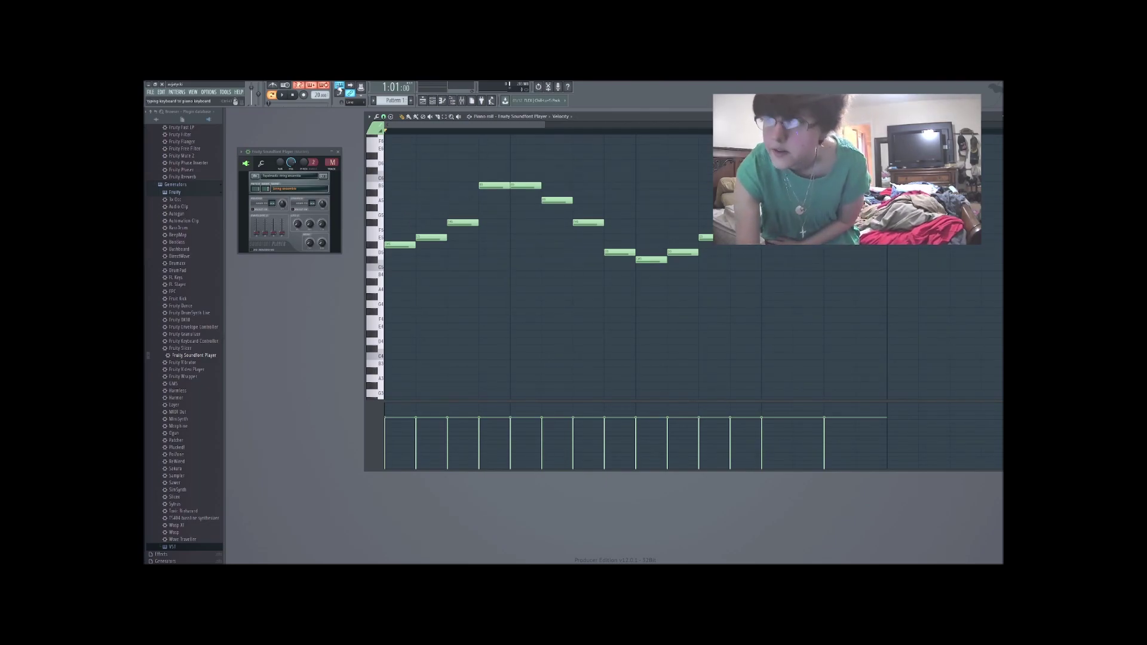
Step: Play back the pattern to hear the melody of the first bar
{"action": "left_click", "coordinate": [282, 96]}
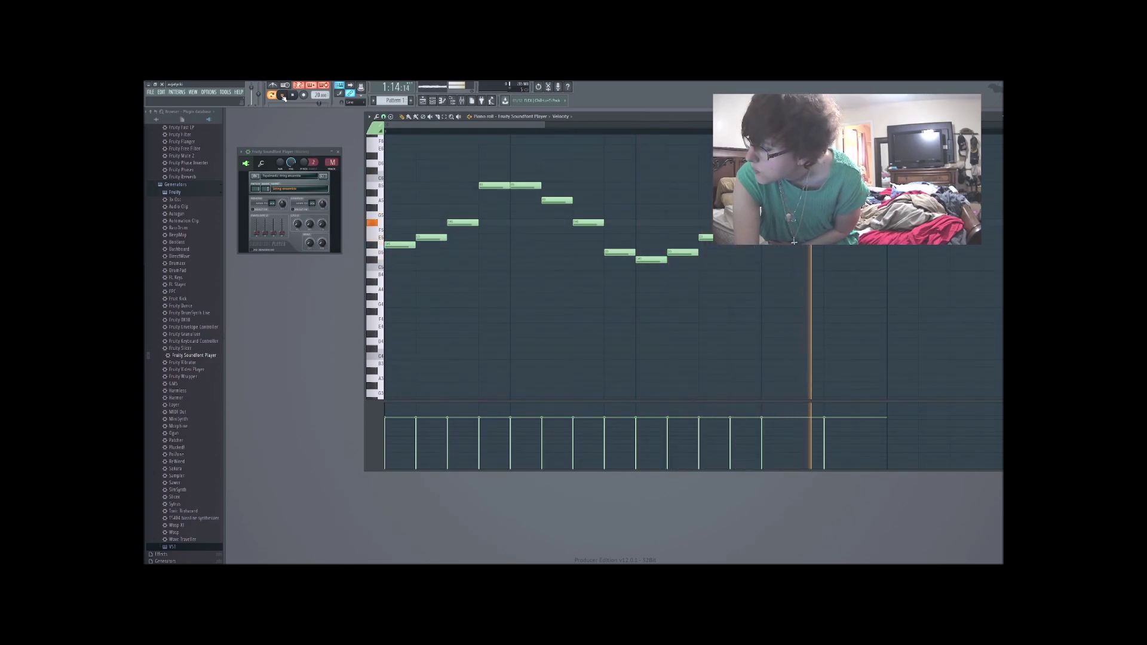
{"action": "left_click", "coordinate": [282, 96]}
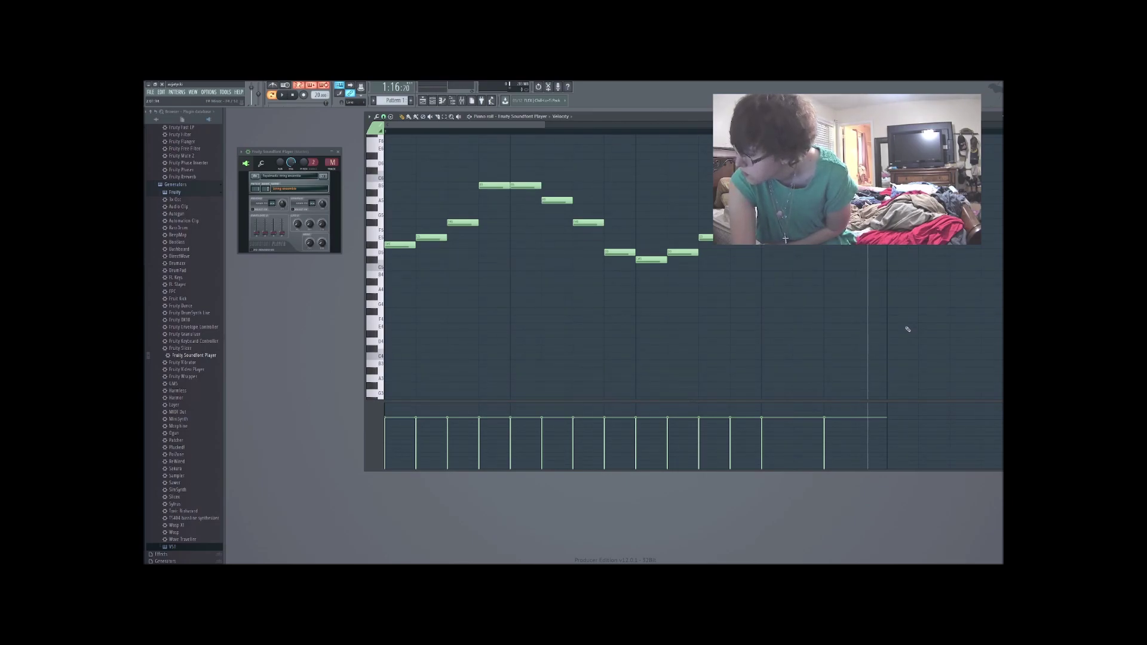
Step: Add a one-step B3 note at the start of the second bar and turn off its portamento option
{"action": "left_click", "coordinate": [897, 371]}
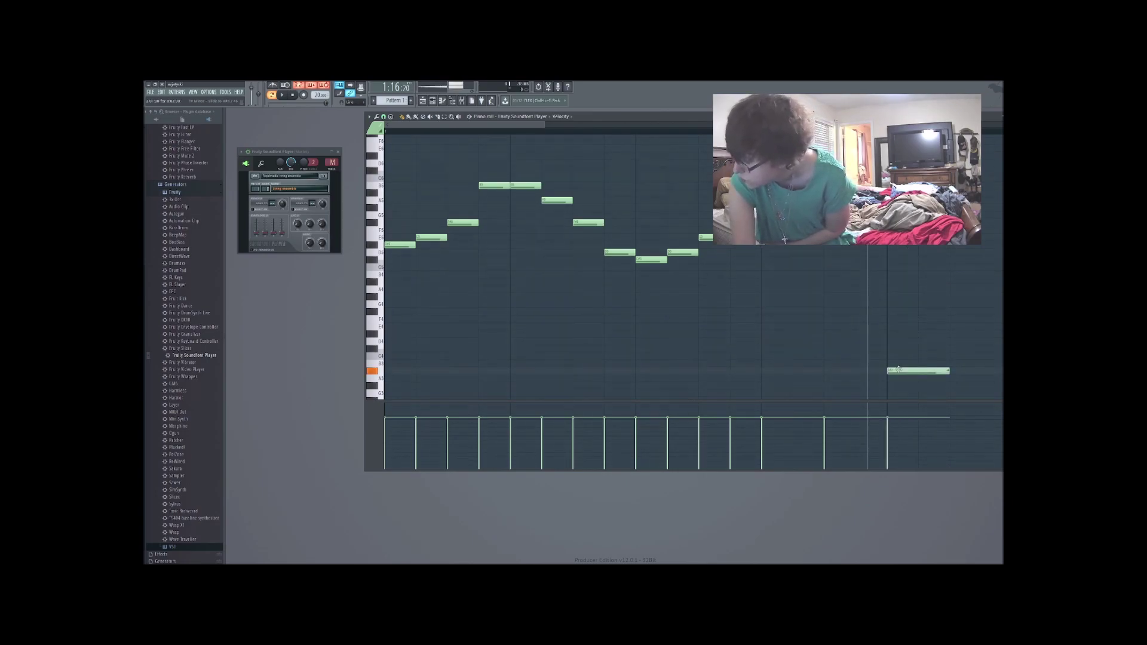
{"action": "left_click_drag", "start_coordinate": [897, 363], "coordinate": [897, 363]}
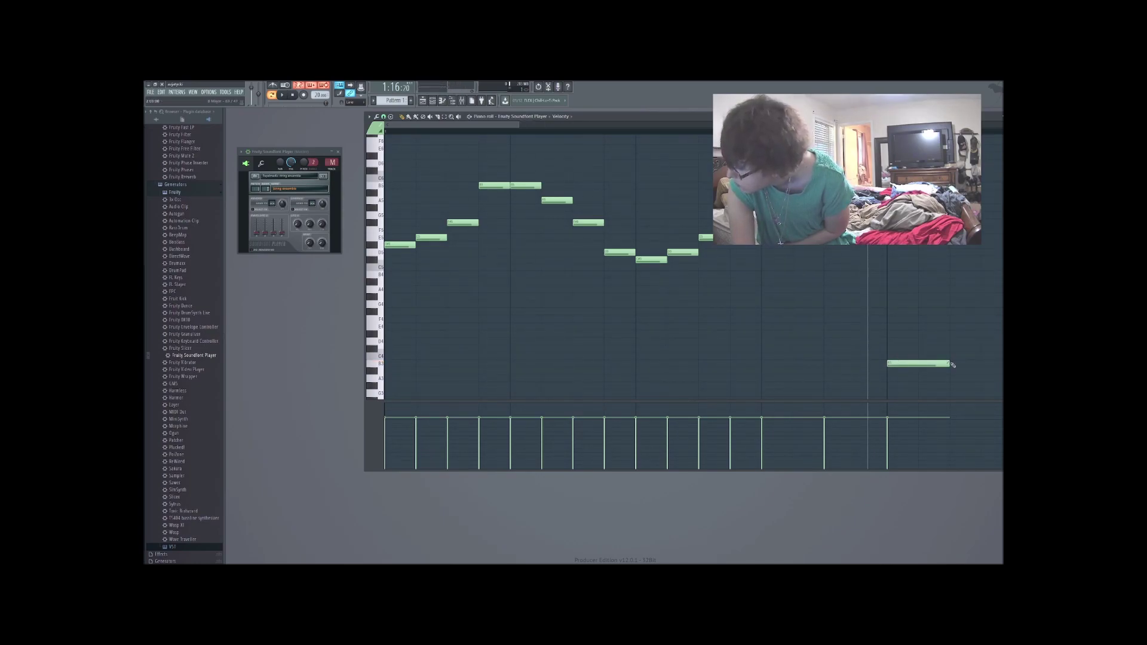
{"action": "left_click_drag", "start_coordinate": [949, 362], "coordinate": [920, 362]}
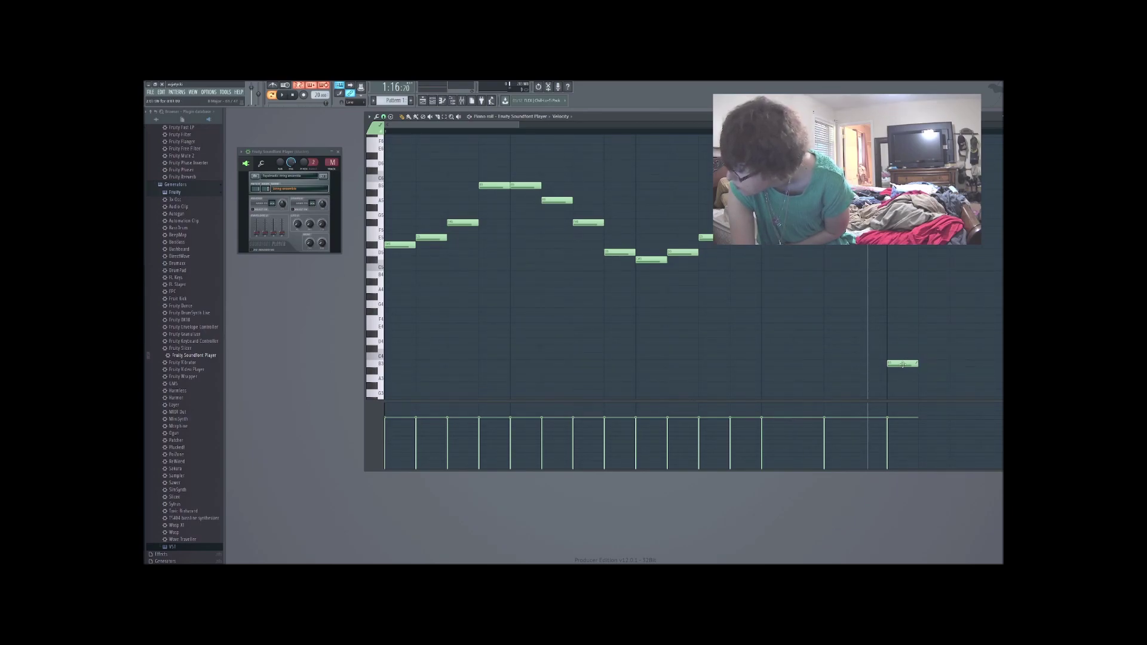
{"action": "double_click", "coordinate": [903, 365]}
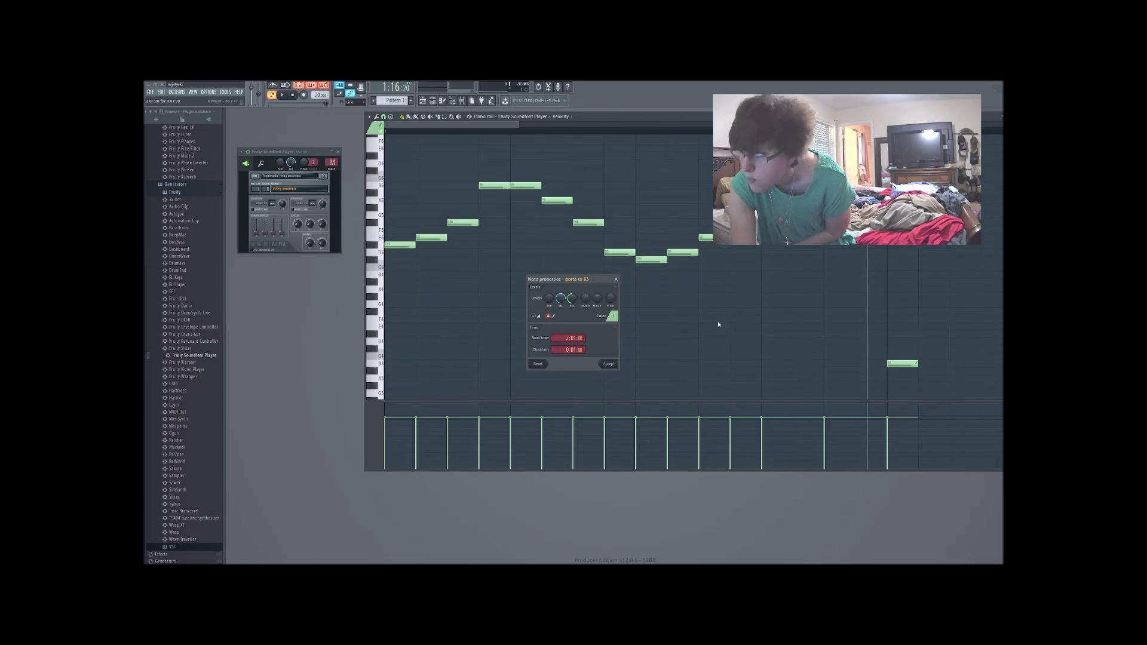
{"action": "left_click", "coordinate": [545, 314]}
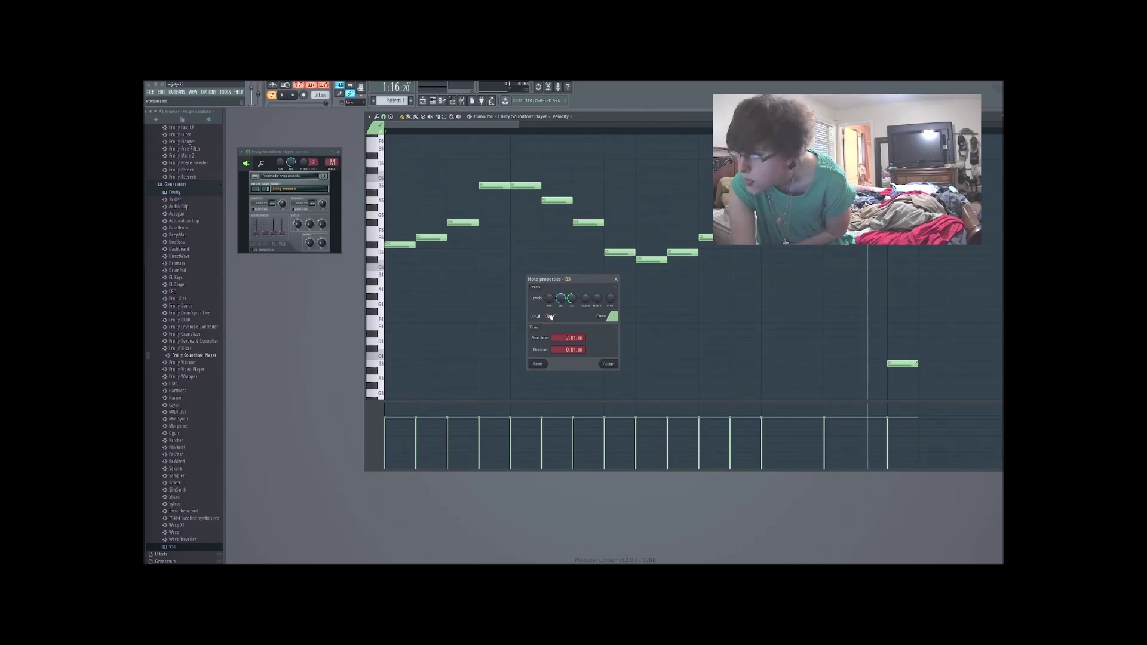
{"action": "left_click", "coordinate": [609, 363]}
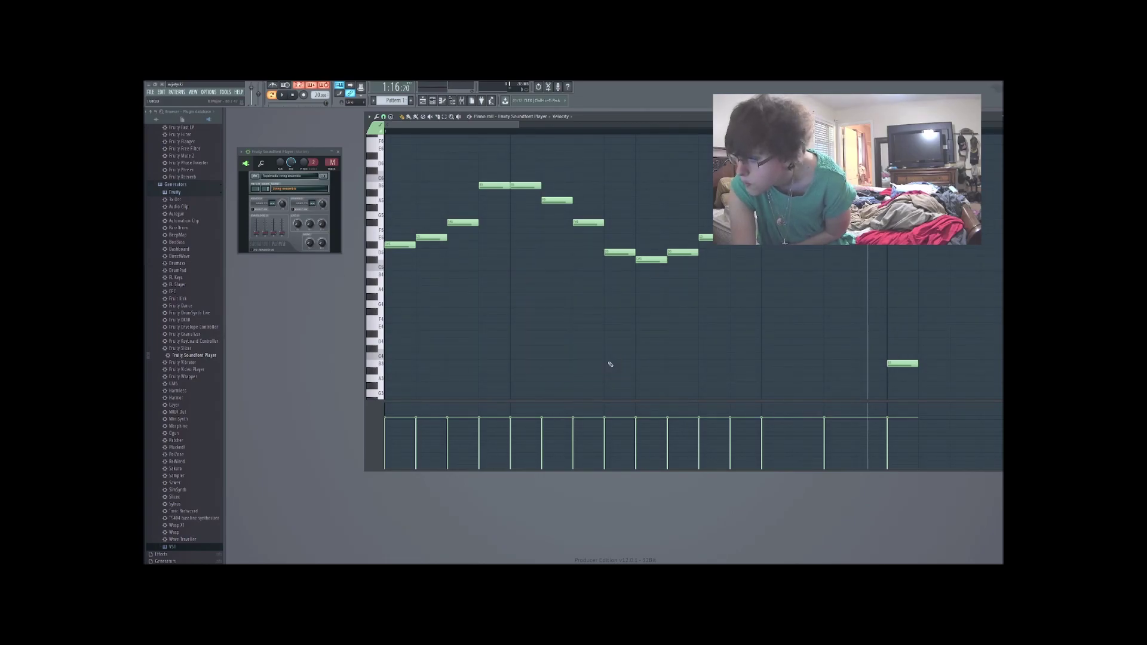
Step: Add a one-step C#4 note on the second step of the second bar and turn off its portamento
{"action": "left_click", "coordinate": [921, 356]}
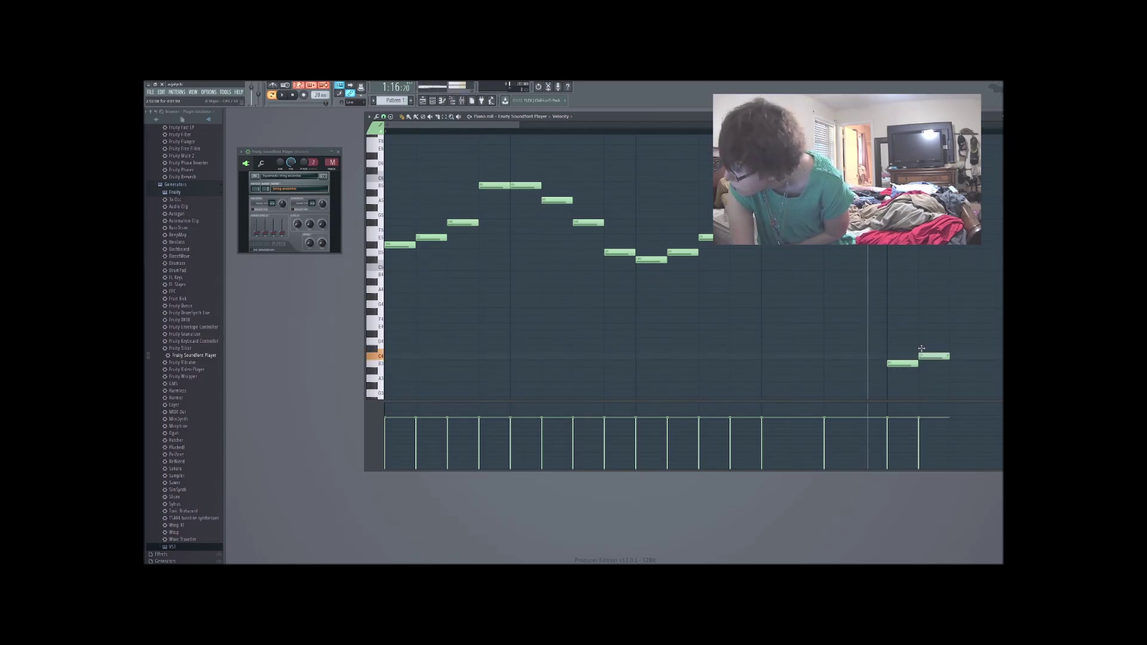
{"action": "left_click_drag", "start_coordinate": [920, 354], "coordinate": [922, 342]}
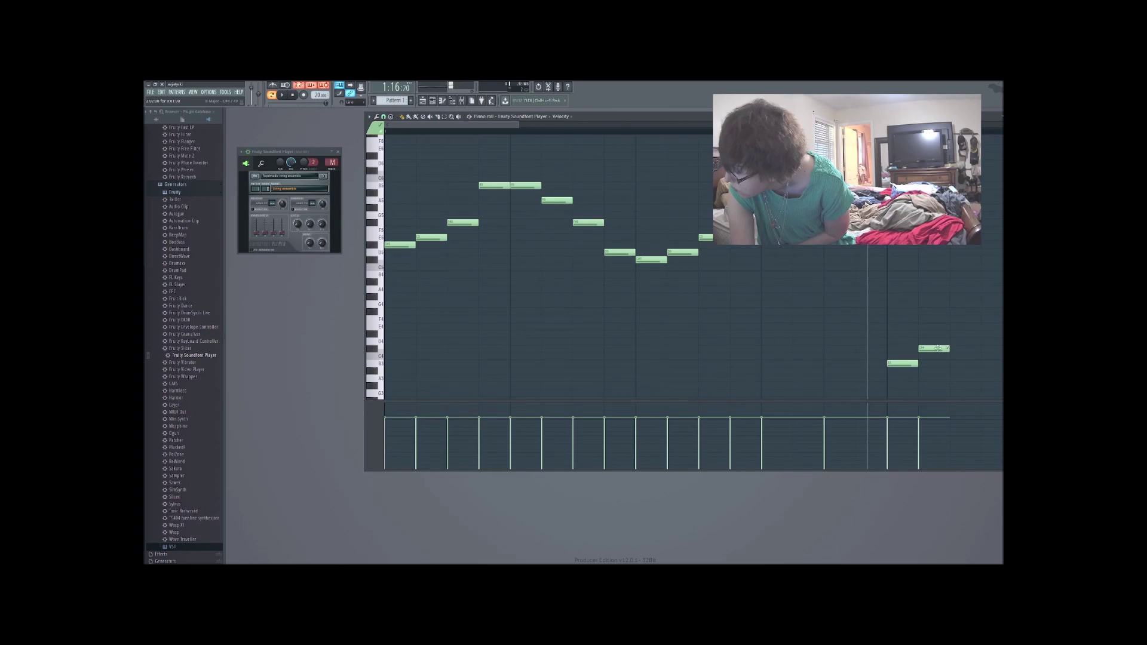
{"action": "double_click", "coordinate": [938, 350]}
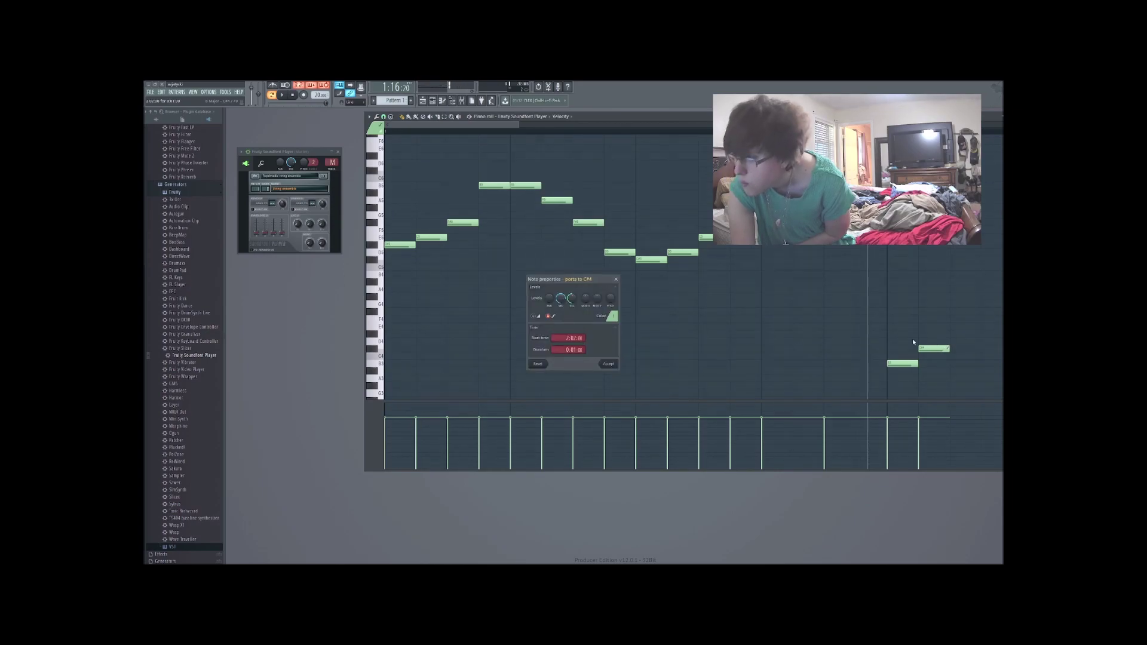
{"action": "left_click", "coordinate": [548, 315]}
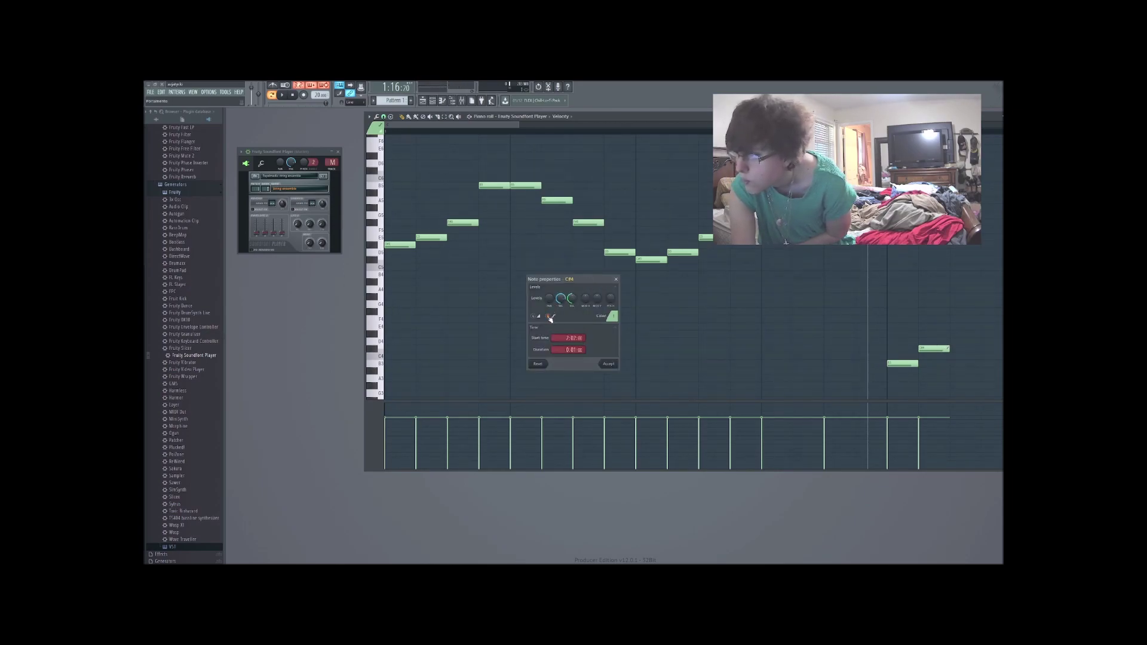
{"action": "left_click", "coordinate": [610, 364]}
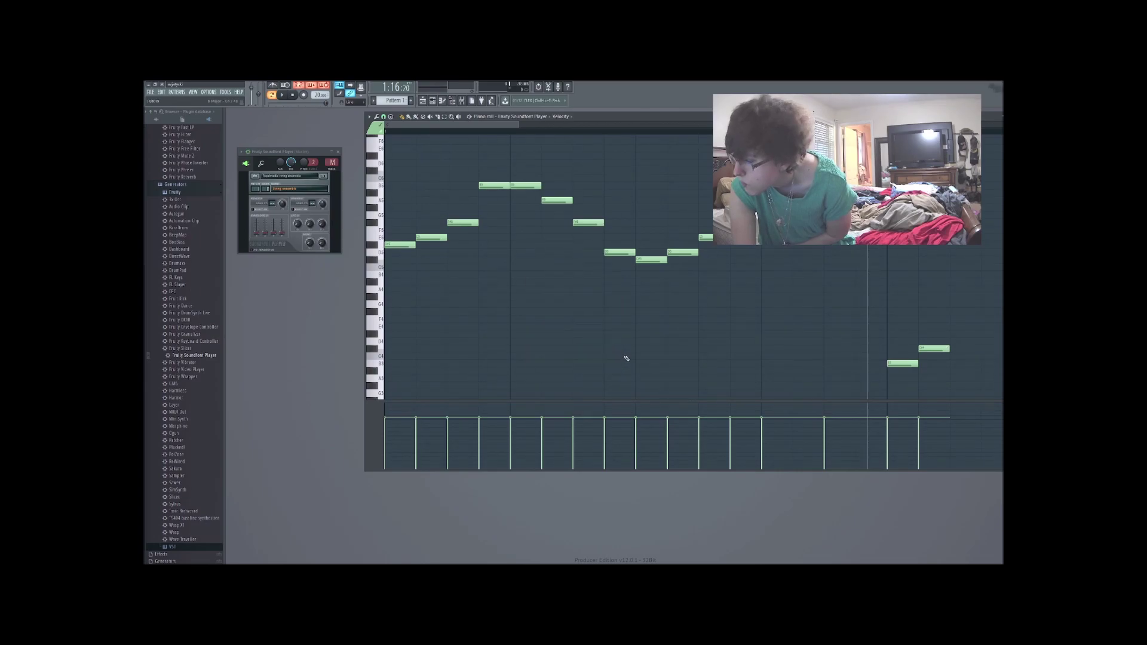
Step: Add a one-step D4 note right after the C#4 note and turn off its portamento
{"action": "left_click", "coordinate": [950, 341]}
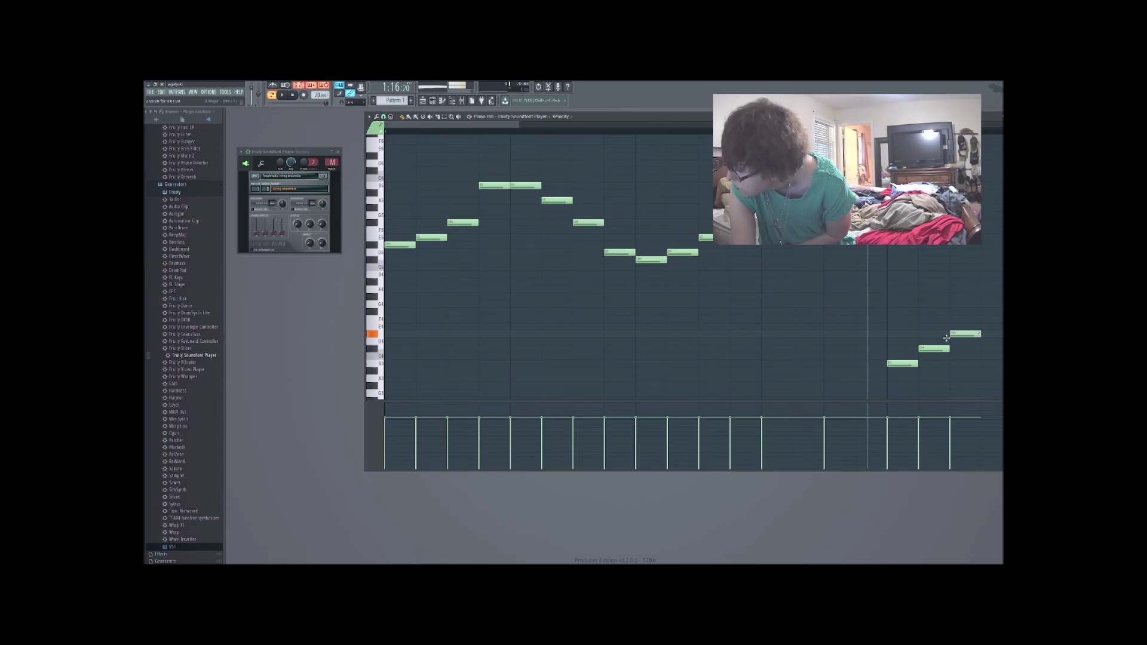
{"action": "left_click", "coordinate": [949, 345]}
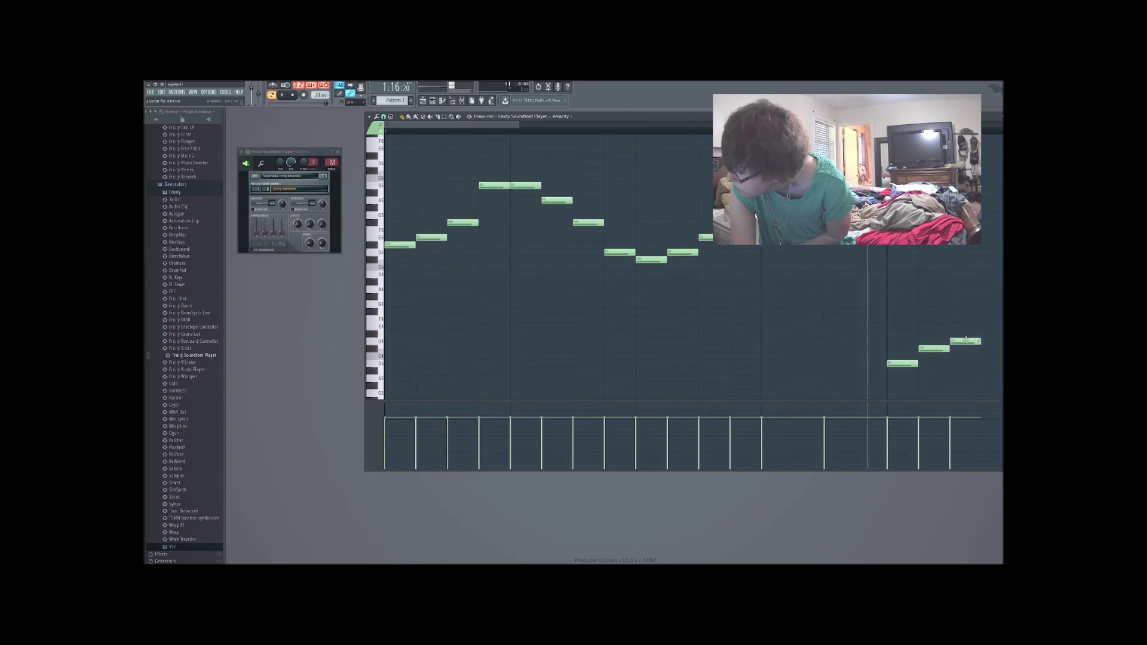
{"action": "double_click", "coordinate": [965, 342]}
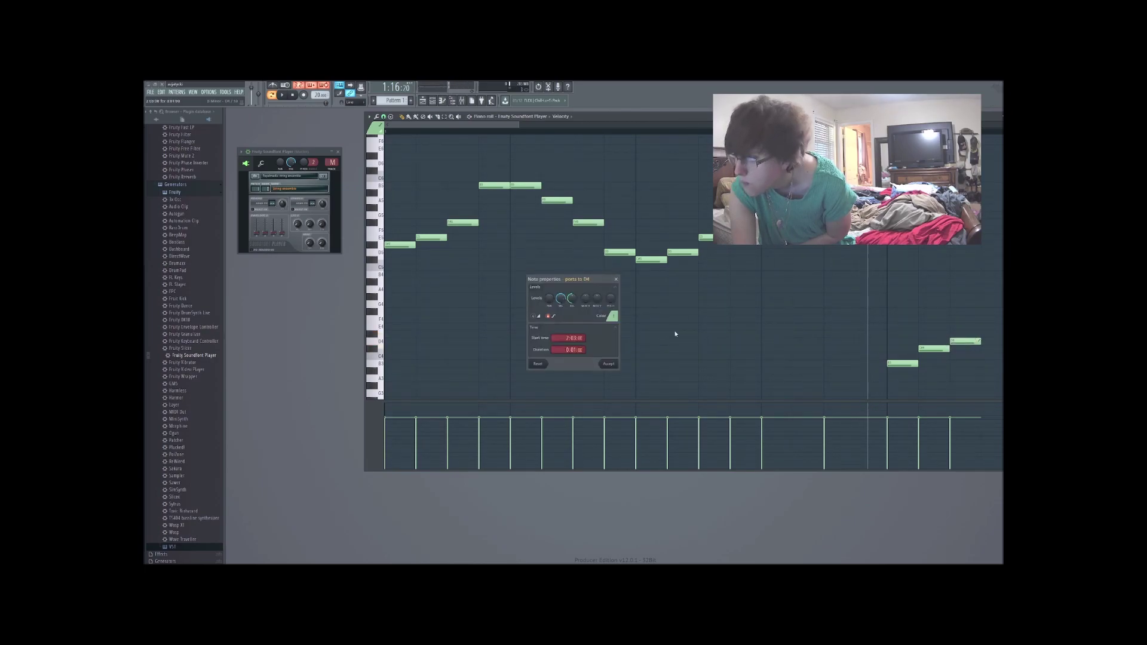
{"action": "left_click", "coordinate": [549, 317]}
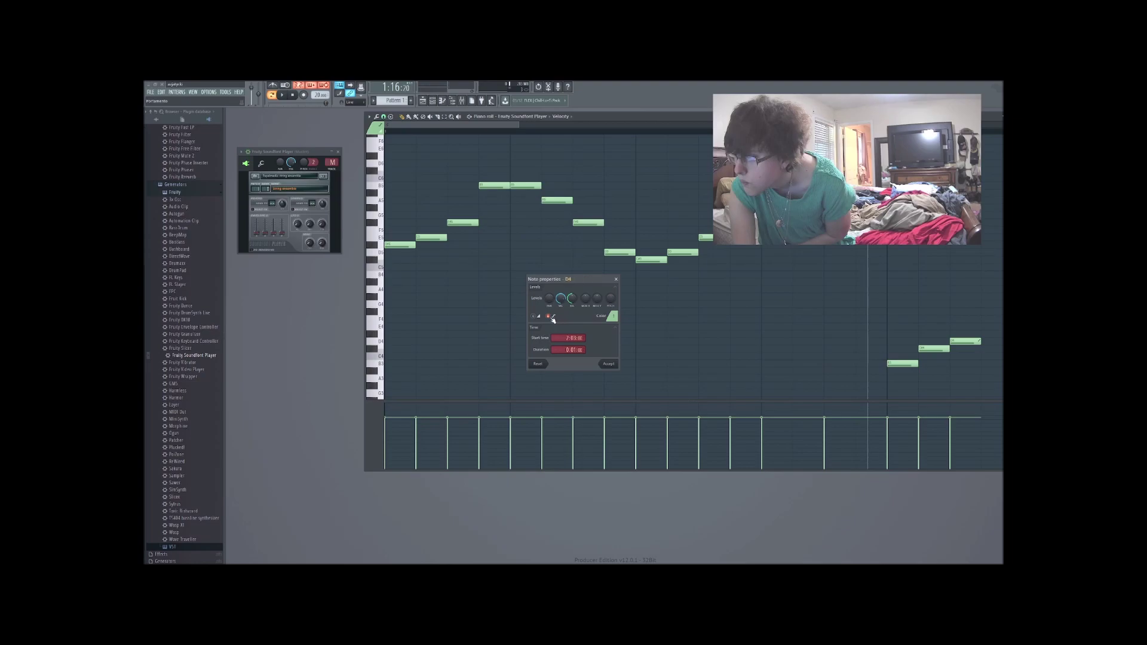
{"action": "left_click", "coordinate": [609, 364]}
Step: Add a one-step F#4 note on the fourth step of the second bar and turn off its portamento
{"action": "left_click", "coordinate": [984, 312]}
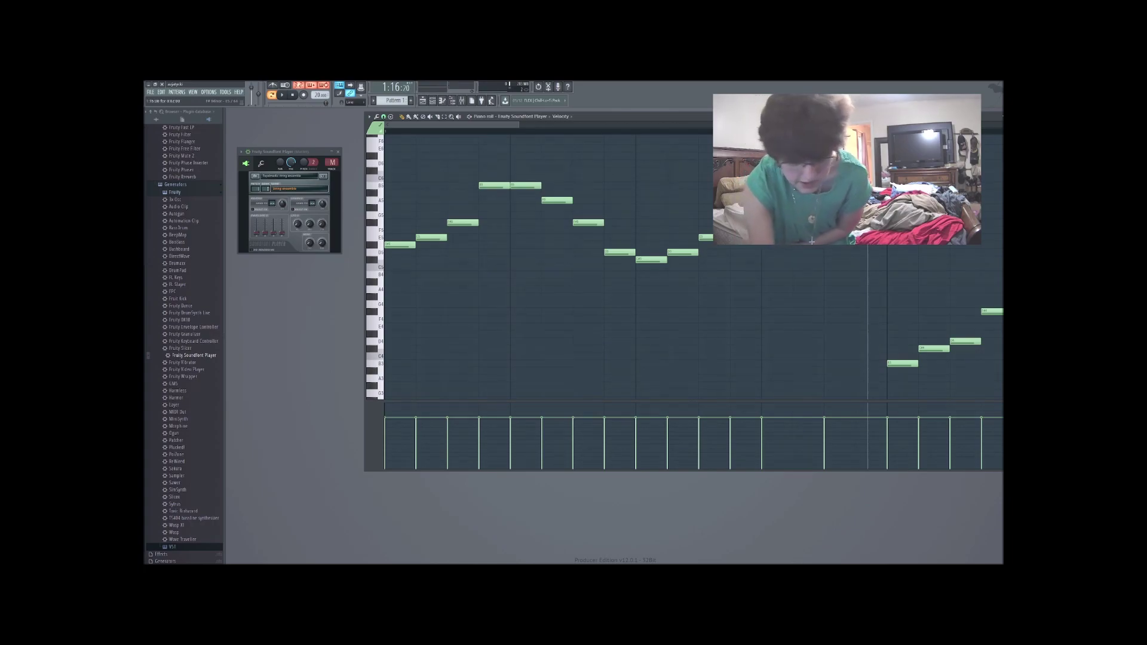
{"action": "key", "text": "ctrl+z"}
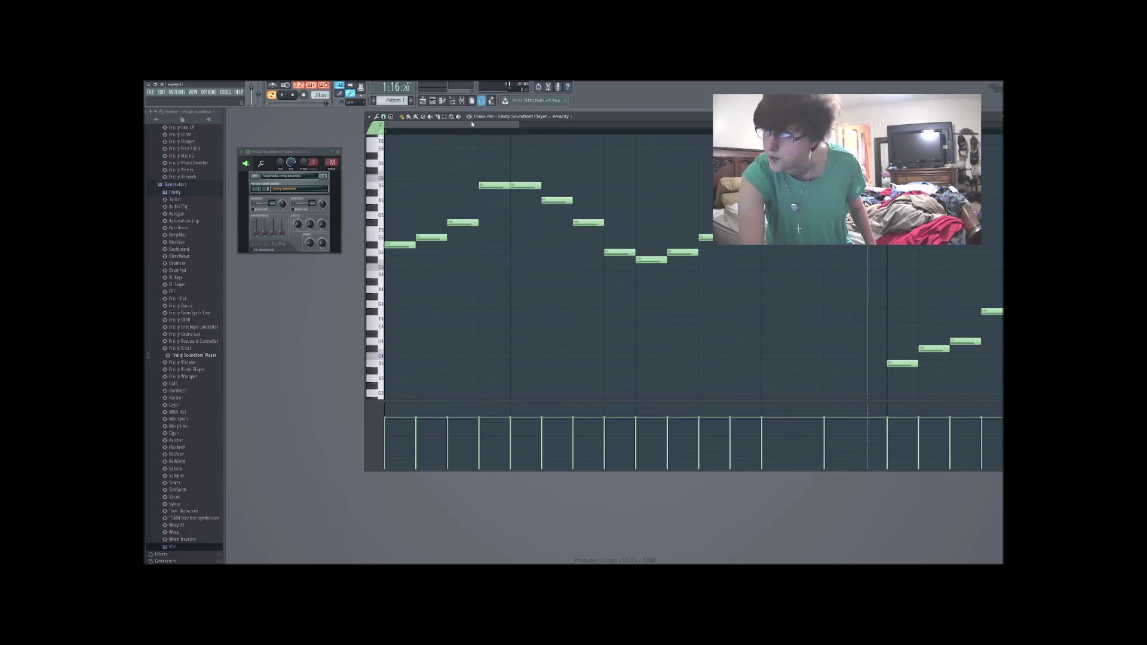
{"action": "left_click_drag", "start_coordinate": [475, 128], "coordinate": [541, 144]}
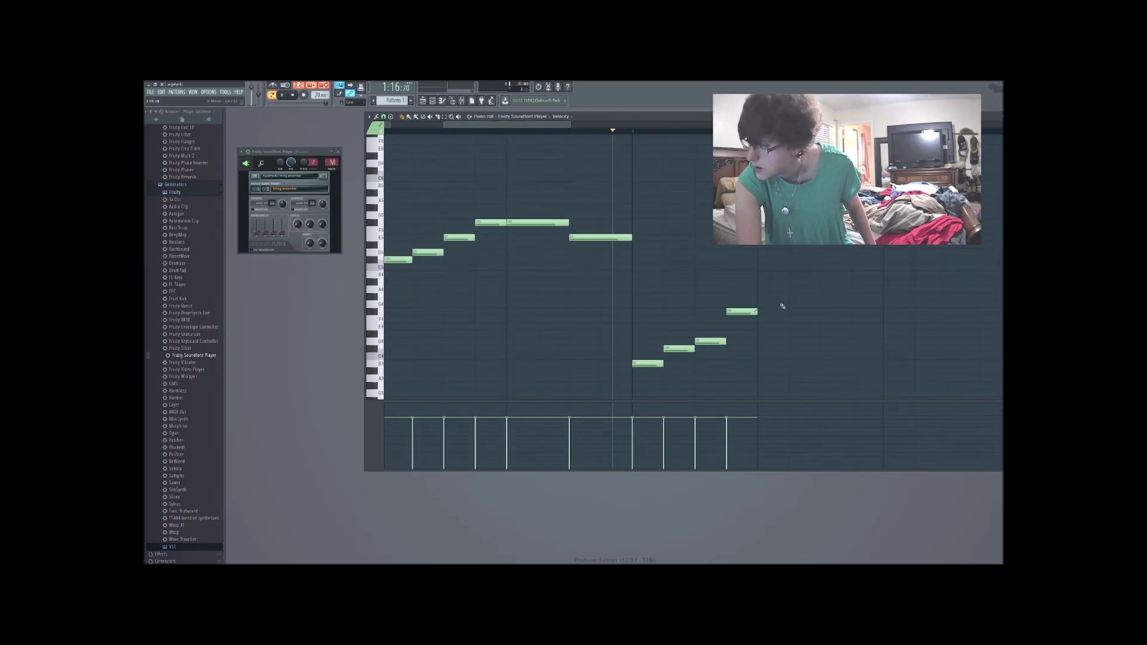
{"action": "double_click", "coordinate": [740, 312]}
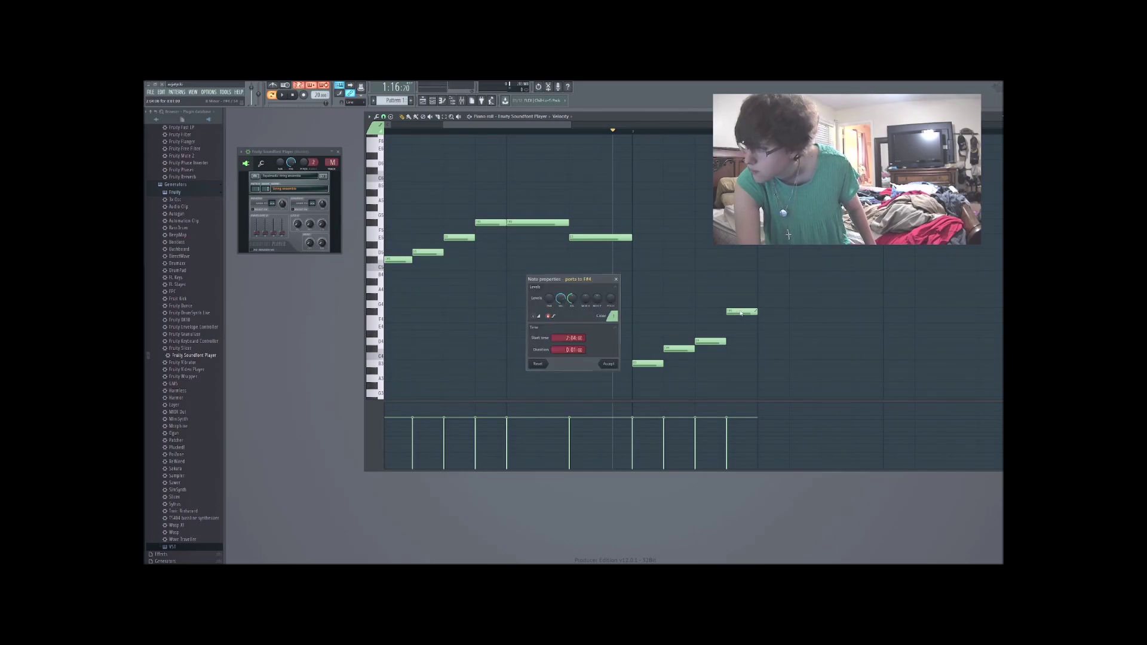
{"action": "left_click", "coordinate": [549, 316]}
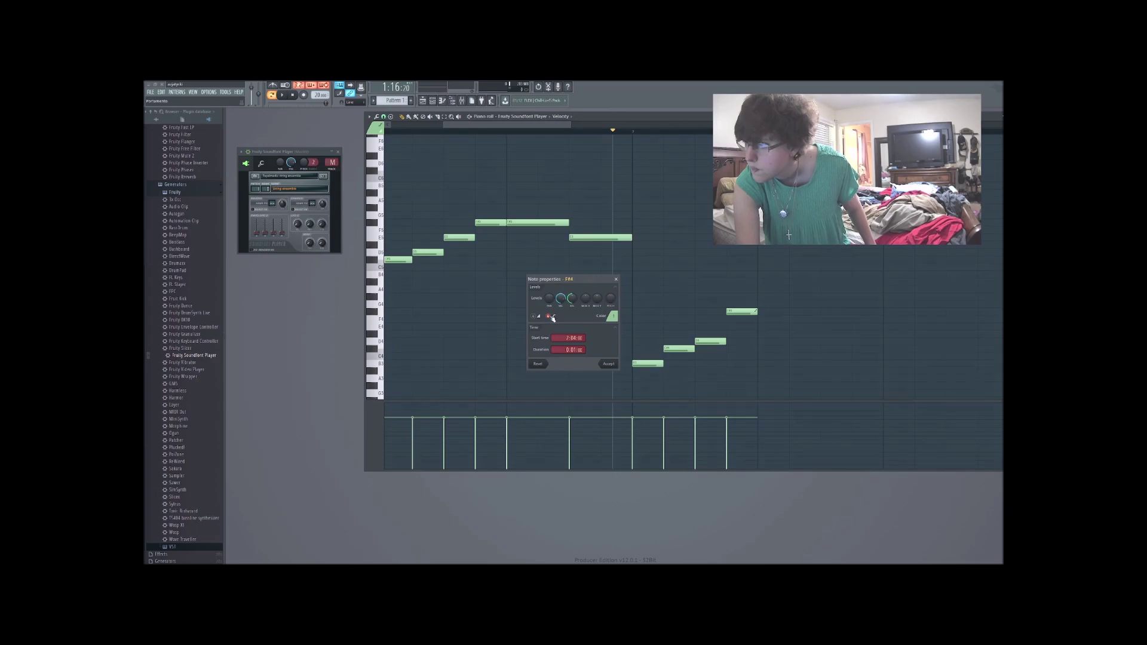
{"action": "left_click", "coordinate": [608, 364]}
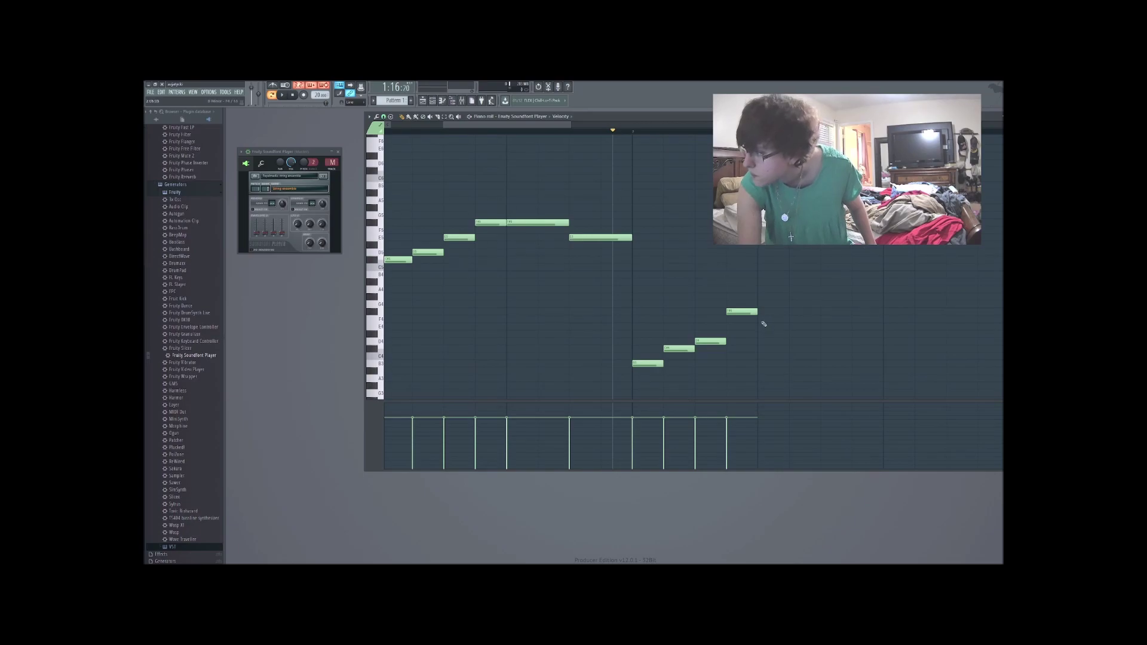
Step: Add descending one-step E4 and D4 notes after the F#4 note and turn off the D4 note's portamento
{"action": "left_click_drag", "start_coordinate": [767, 321], "coordinate": [765, 326]}
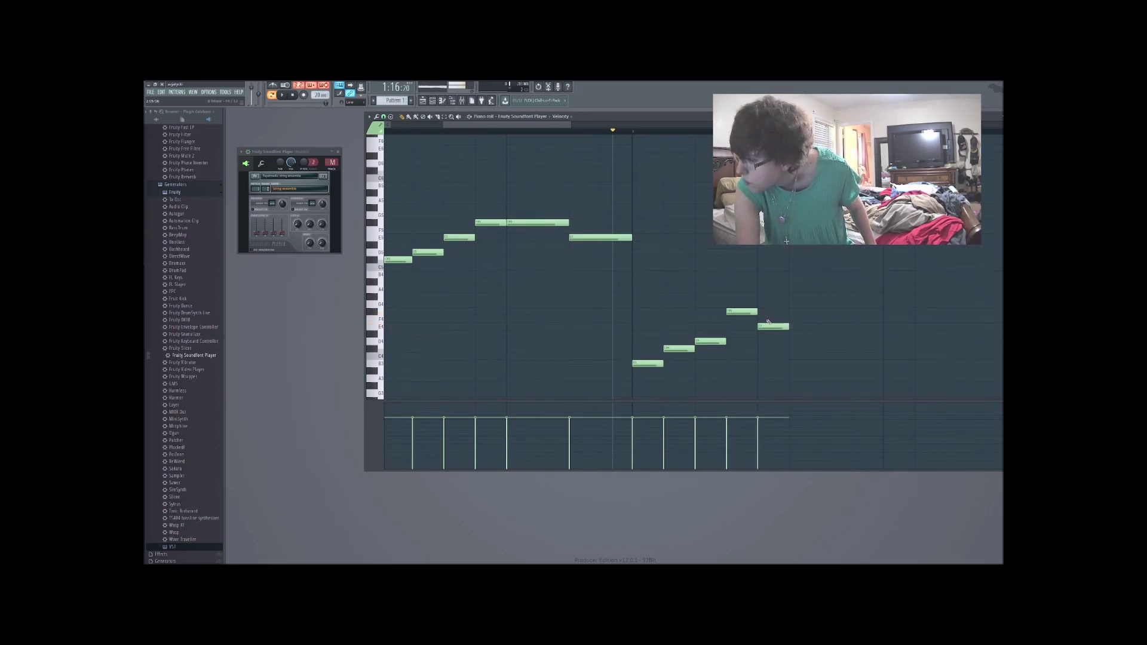
{"action": "left_click", "coordinate": [795, 342]}
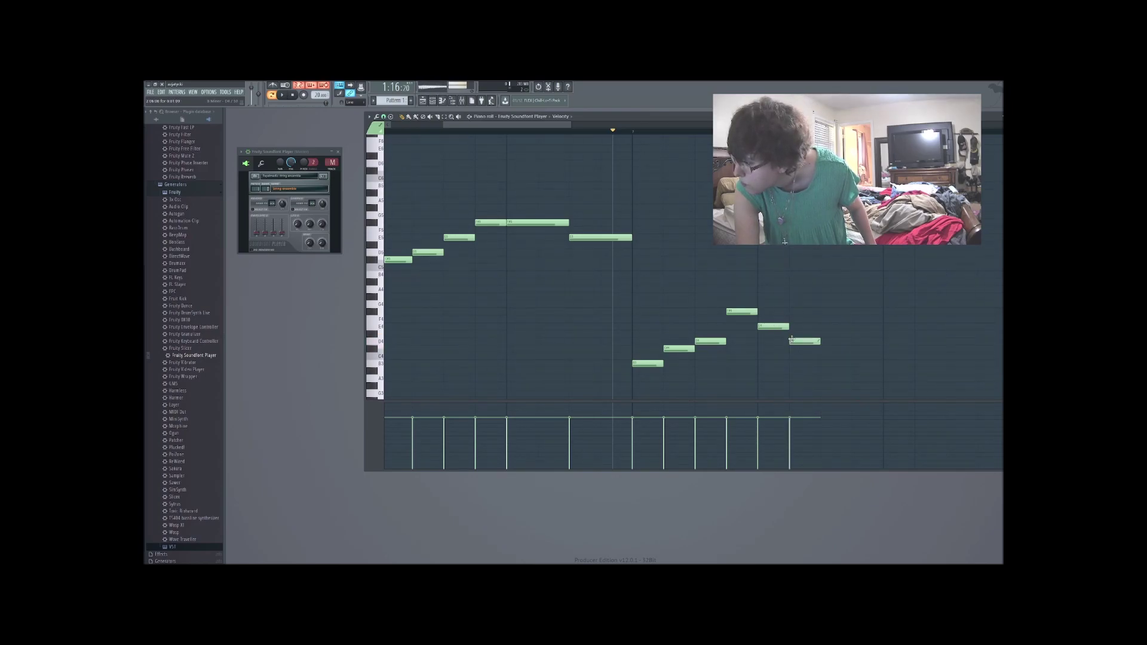
{"action": "double_click", "coordinate": [795, 341]}
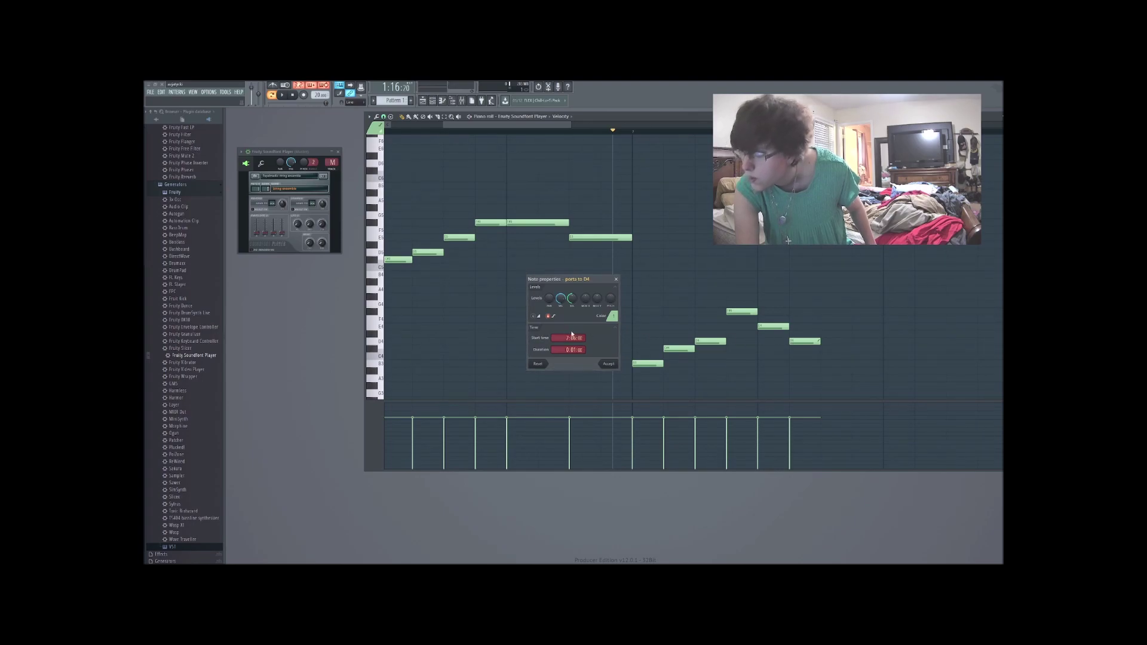
{"action": "left_click", "coordinate": [549, 316]}
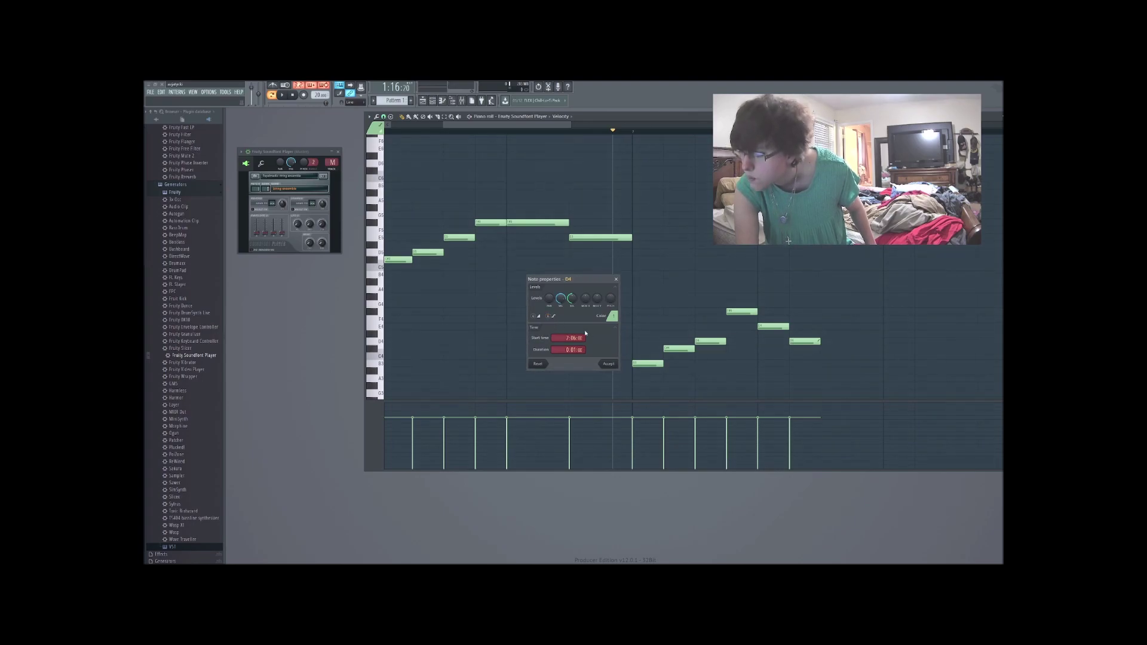
{"action": "left_click", "coordinate": [609, 364]}
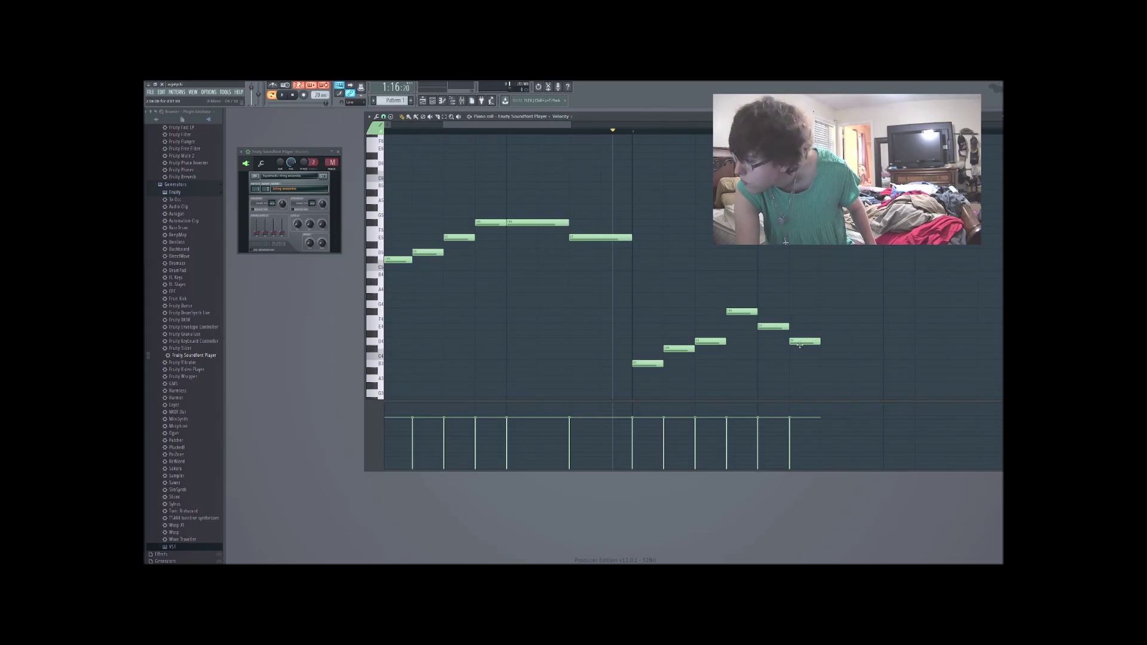
{"action": "left_click", "coordinate": [801, 342]}
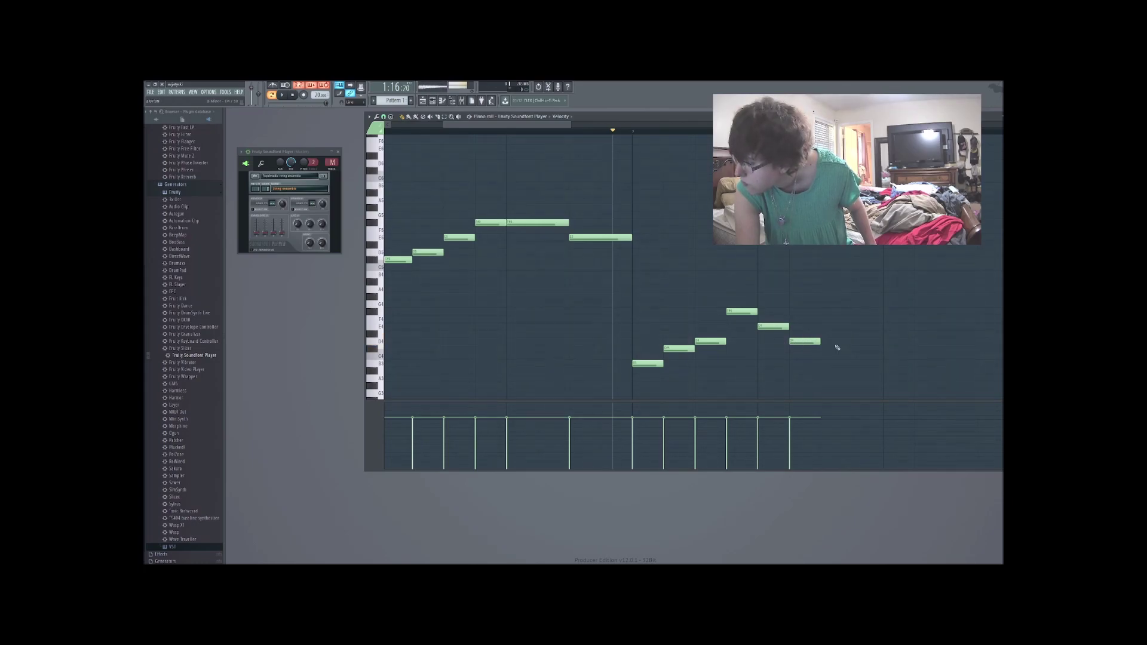
Step: Add a one-step A#3 note on the seventh step of the second bar and turn off its slide option
{"action": "left_click", "coordinate": [826, 369]}
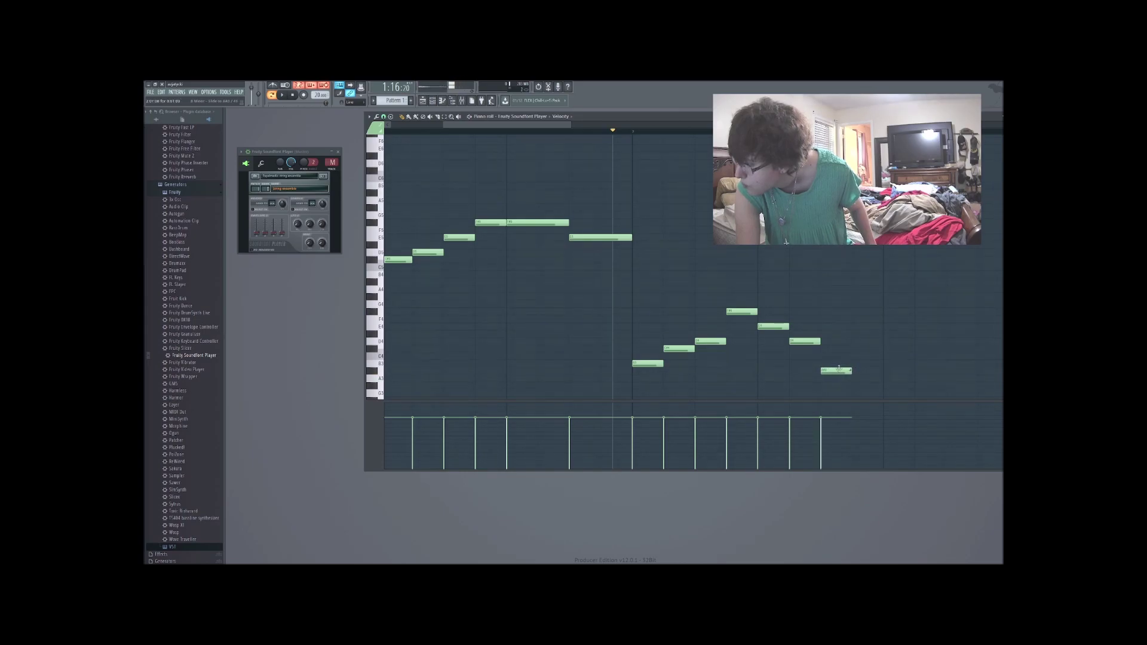
{"action": "double_click", "coordinate": [833, 369]}
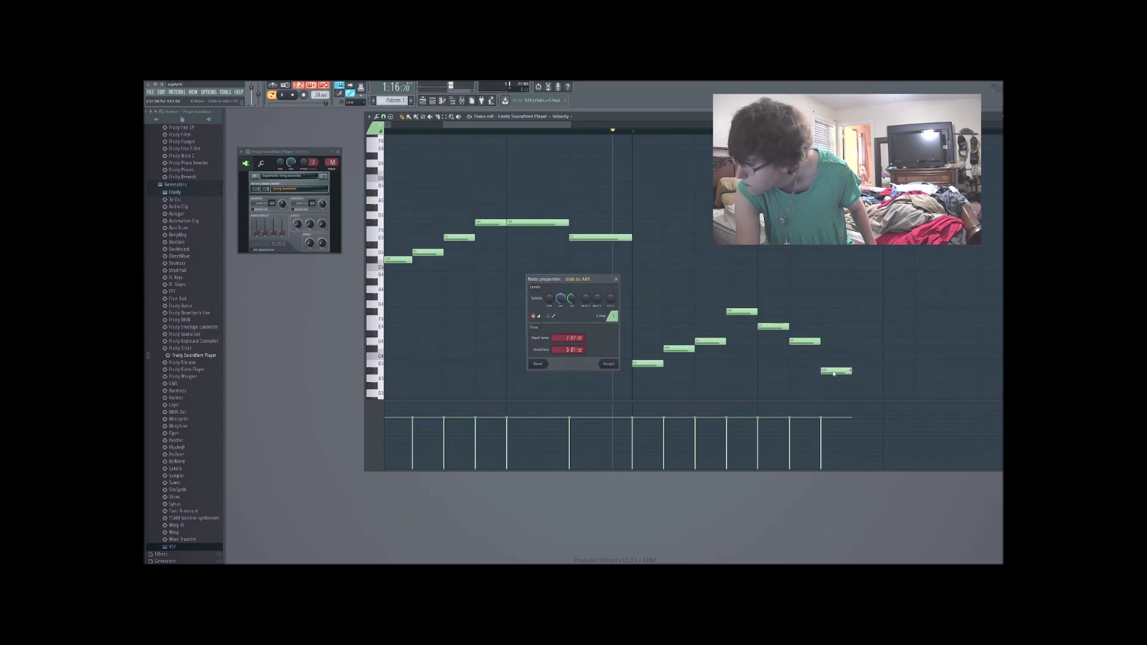
{"action": "left_click", "coordinate": [535, 316]}
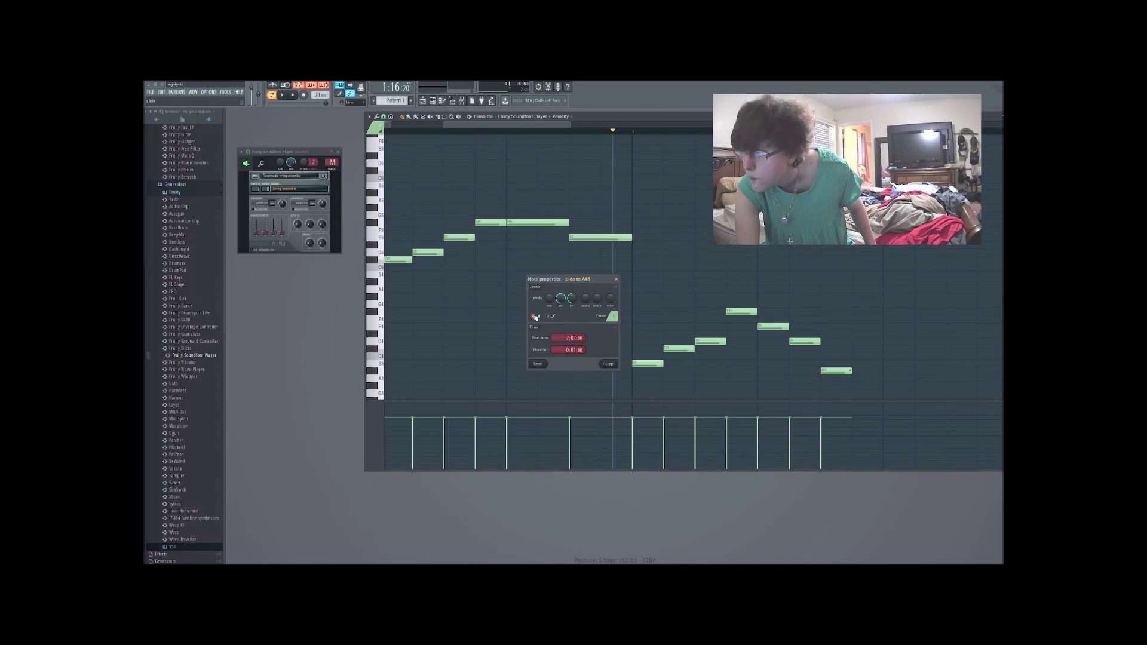
{"action": "left_click", "coordinate": [609, 364]}
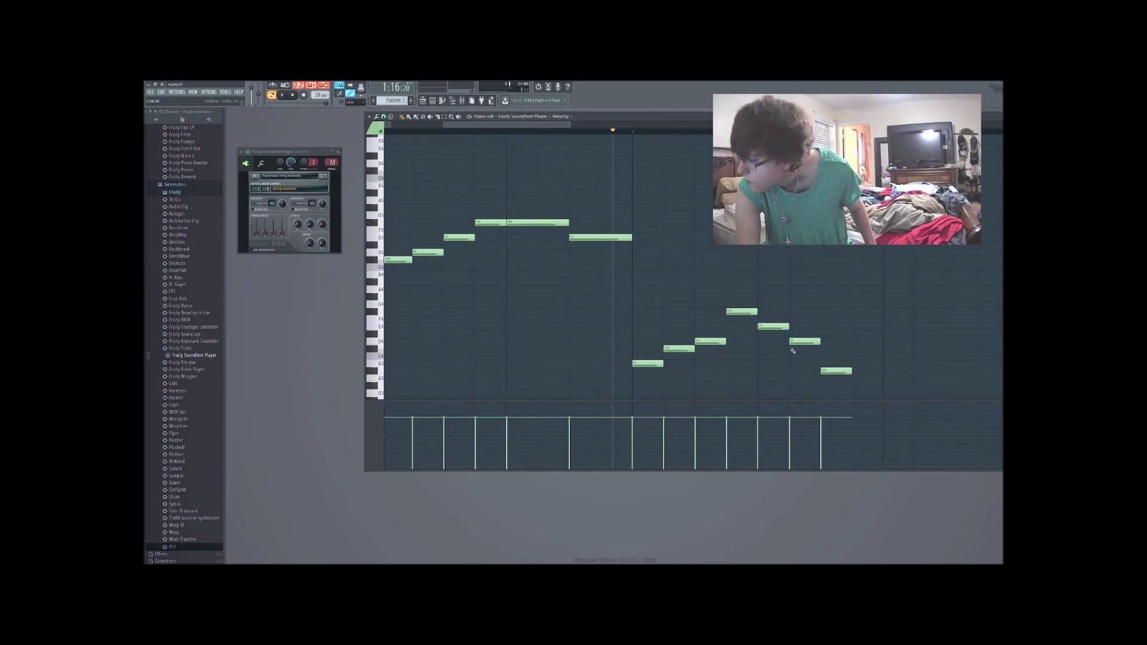
Step: Add a one-step D#4 note on the eighth step of the second bar and turn off its portamento
{"action": "left_click", "coordinate": [859, 333]}
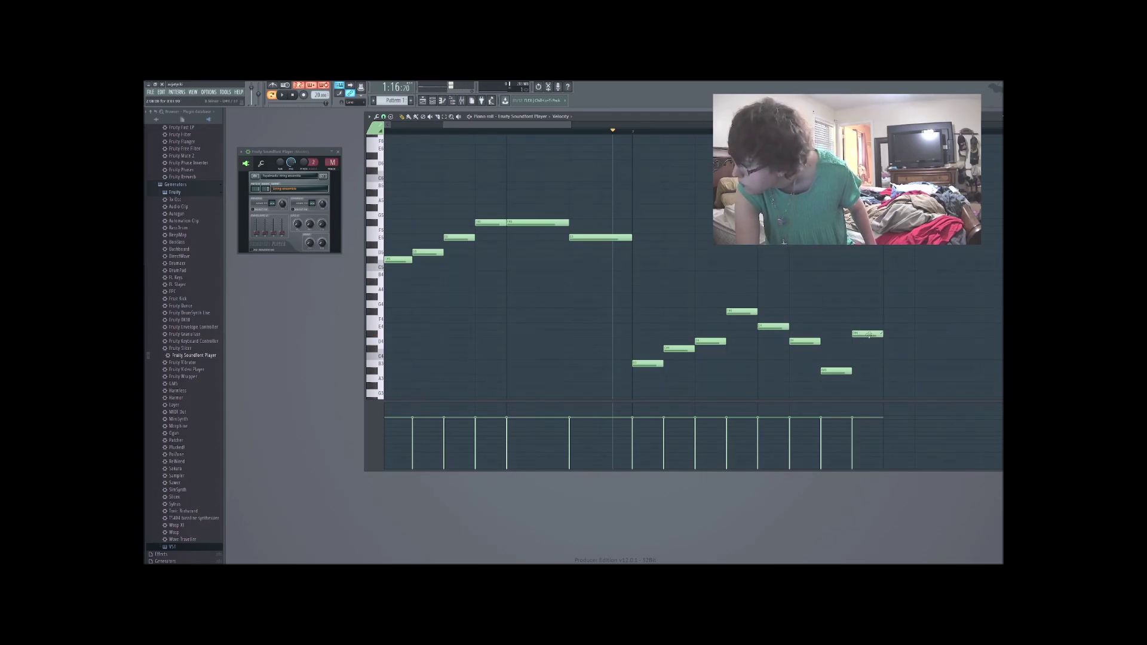
{"action": "double_click", "coordinate": [870, 335]}
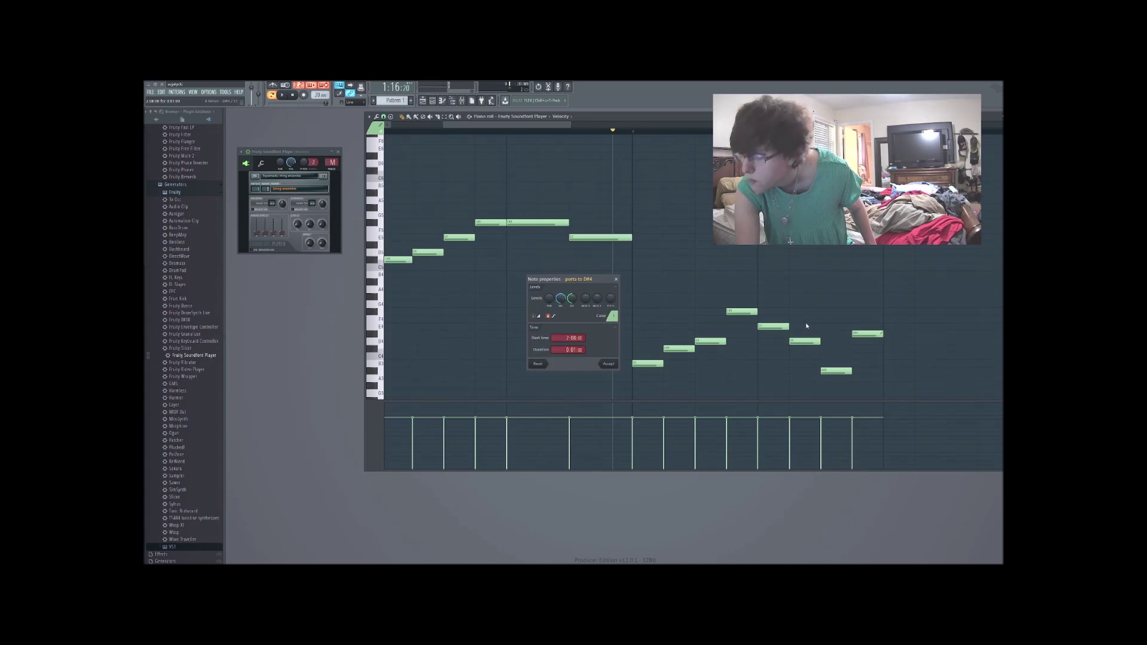
{"action": "left_click", "coordinate": [548, 315]}
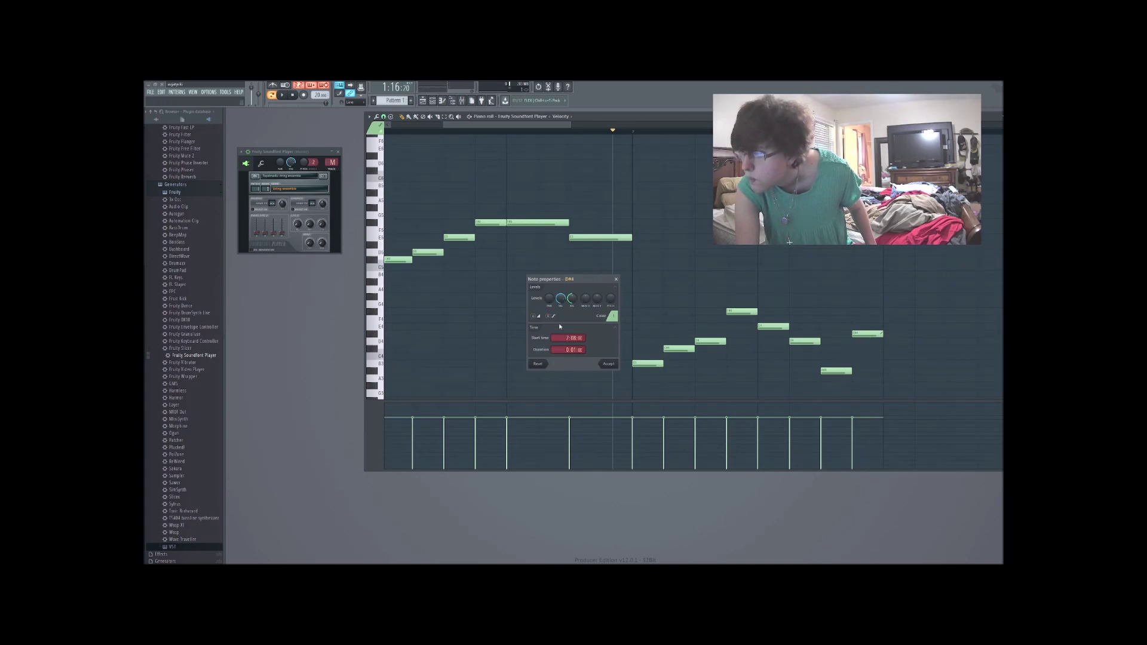
{"action": "left_click", "coordinate": [608, 364]}
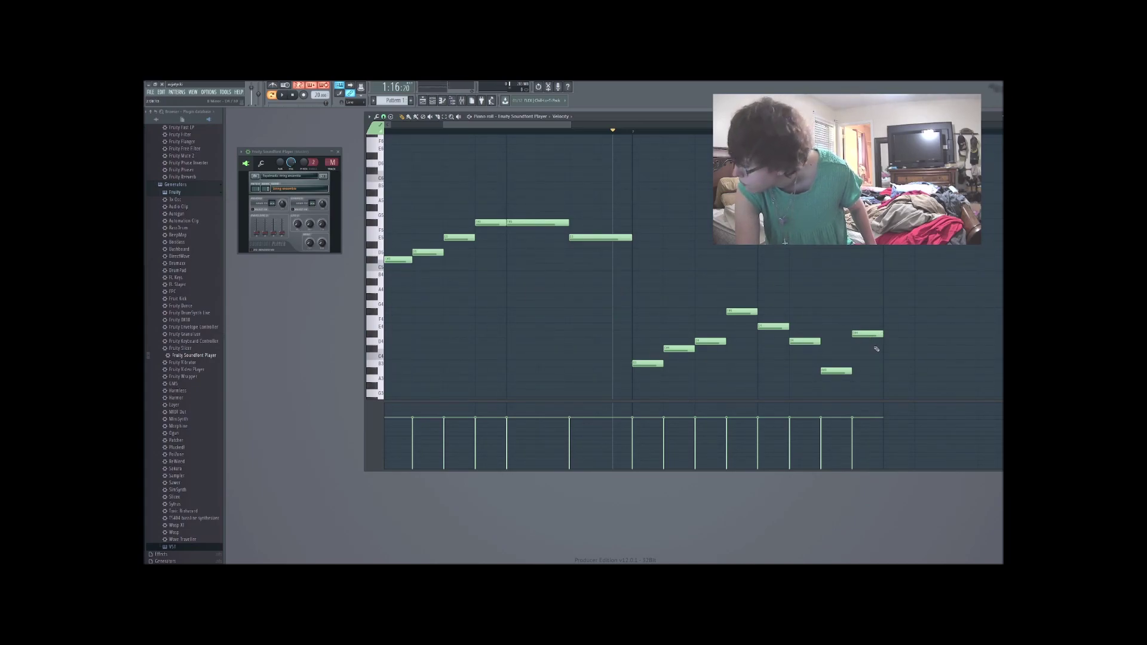
Step: Add a one-step D4 note on the ninth step of the second bar and a C4 note on the tenth
{"action": "left_click", "coordinate": [894, 346]}
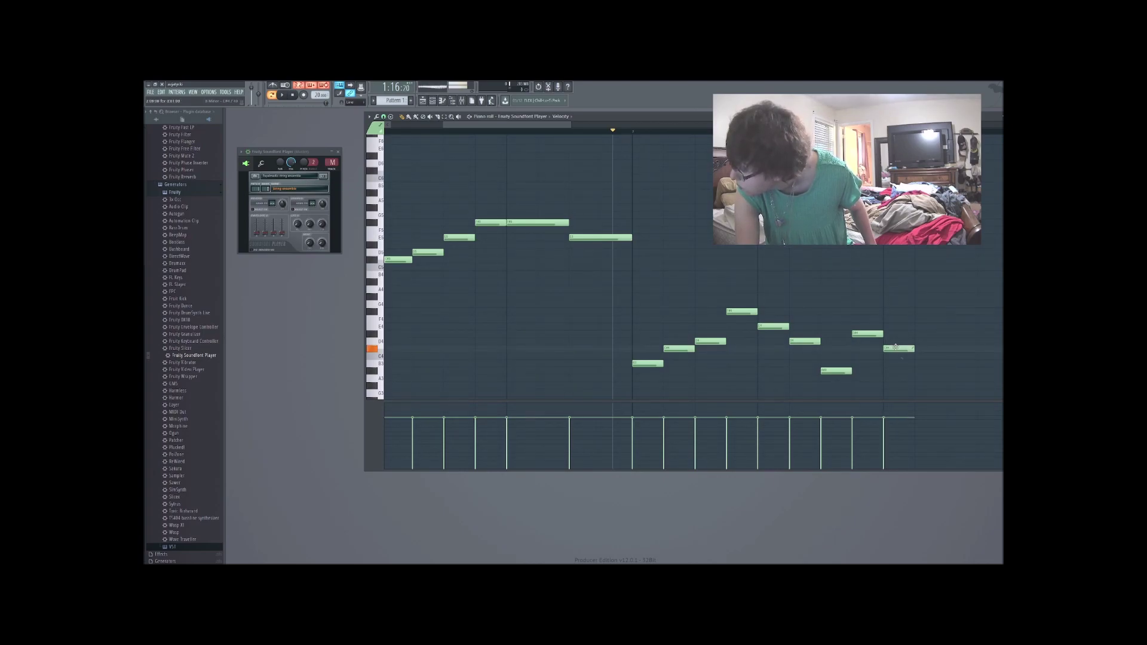
{"action": "left_click_drag", "start_coordinate": [894, 346], "coordinate": [897, 338]}
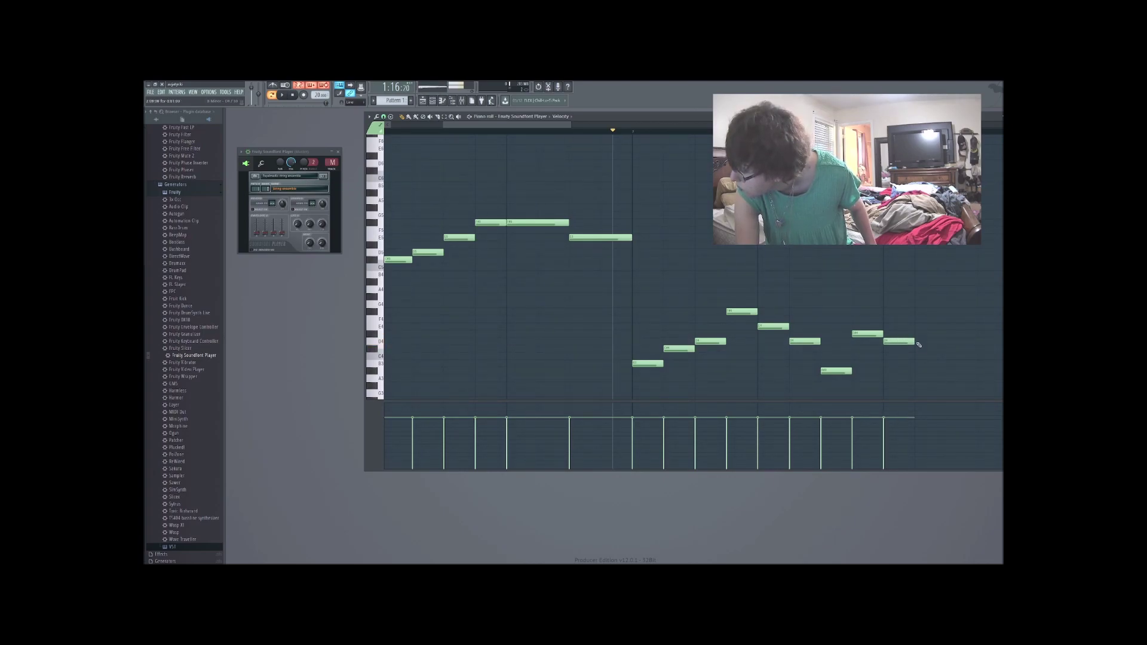
{"action": "left_click", "coordinate": [919, 351]}
{"action": "left_click_drag", "start_coordinate": [918, 355], "coordinate": [918, 356]}
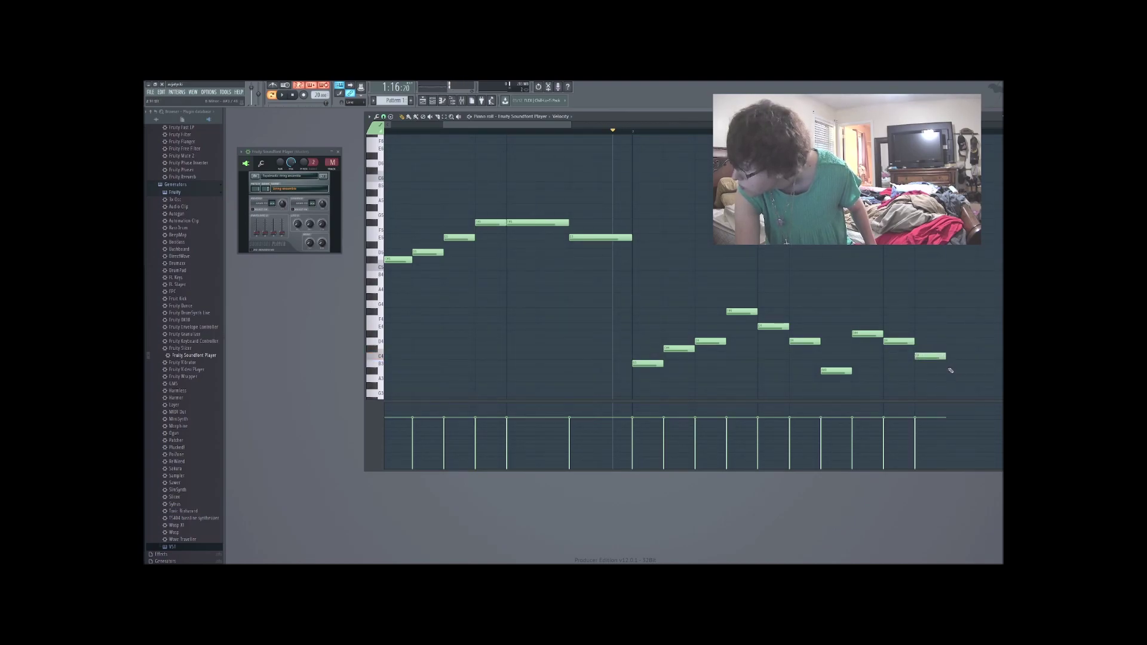
Step: Add a one-step F3 note on the eleventh step of the second bar and an A#3 note on the twelfth
{"action": "left_click", "coordinate": [946, 393]}
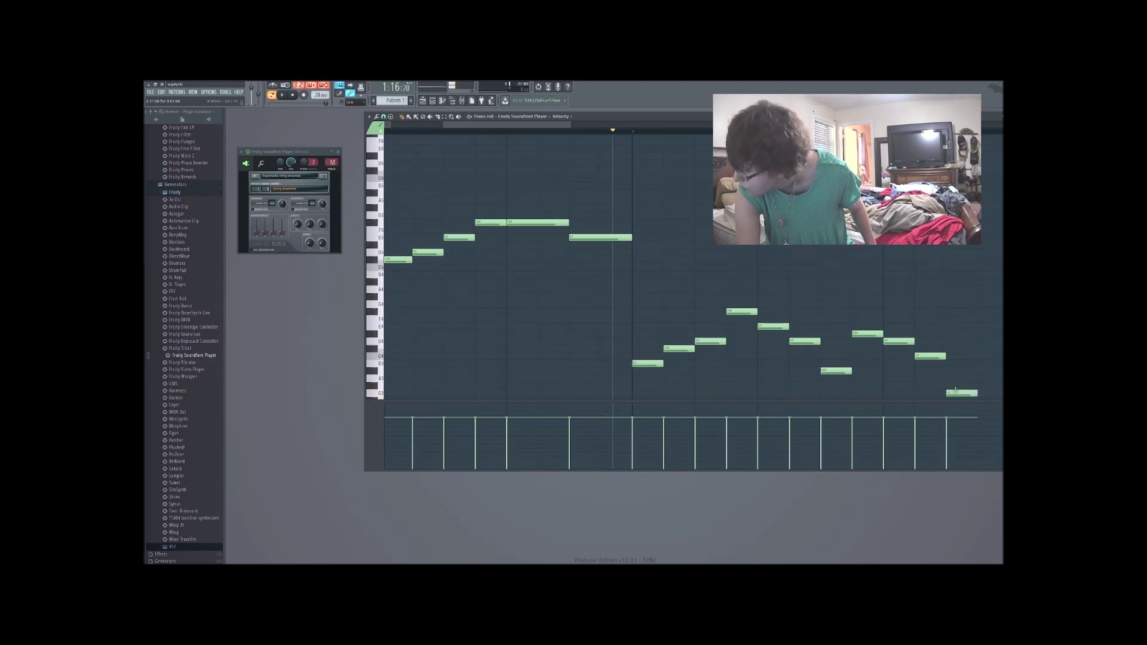
{"action": "left_click_drag", "start_coordinate": [953, 393], "coordinate": [958, 378]}
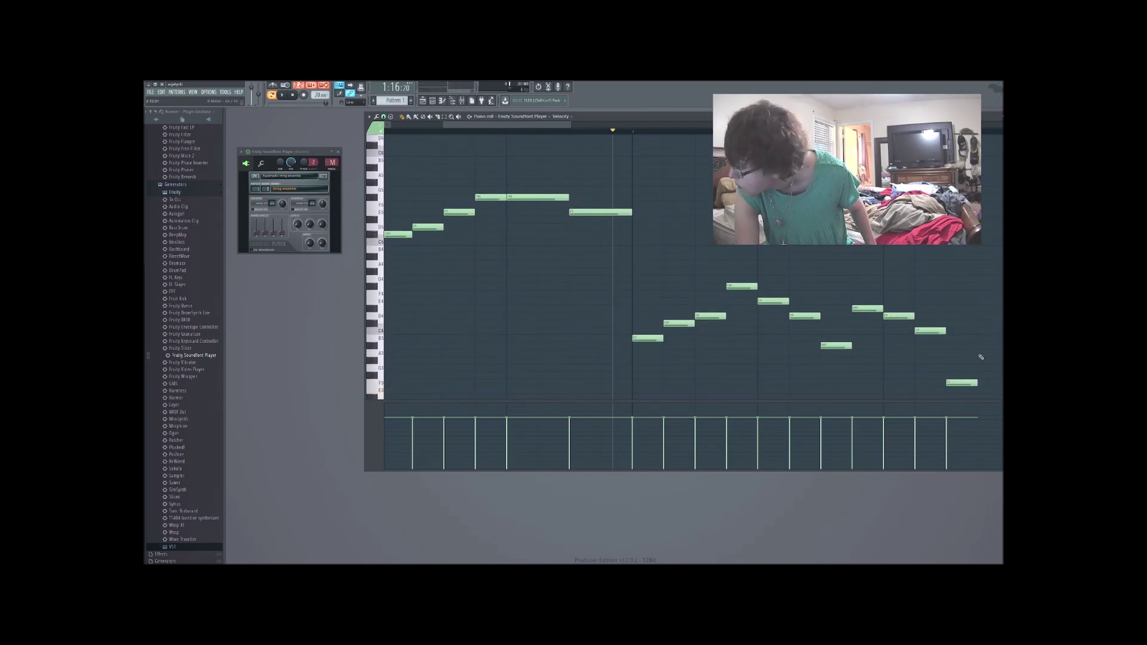
{"action": "left_click_drag", "start_coordinate": [983, 358], "coordinate": [980, 343]}
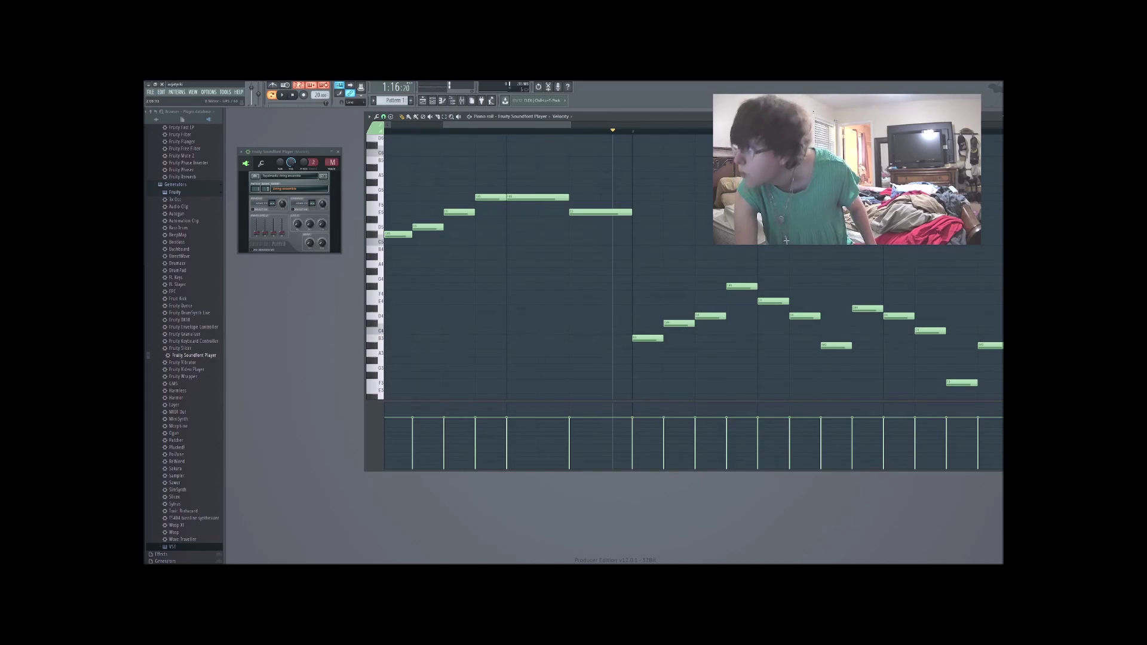
Step: Add one-step A3 and G3 notes on the thirteenth and fourteenth steps of the second bar and turn off the A3 note's portamento
{"action": "left_click_drag", "start_coordinate": [553, 125], "coordinate": [609, 136]}
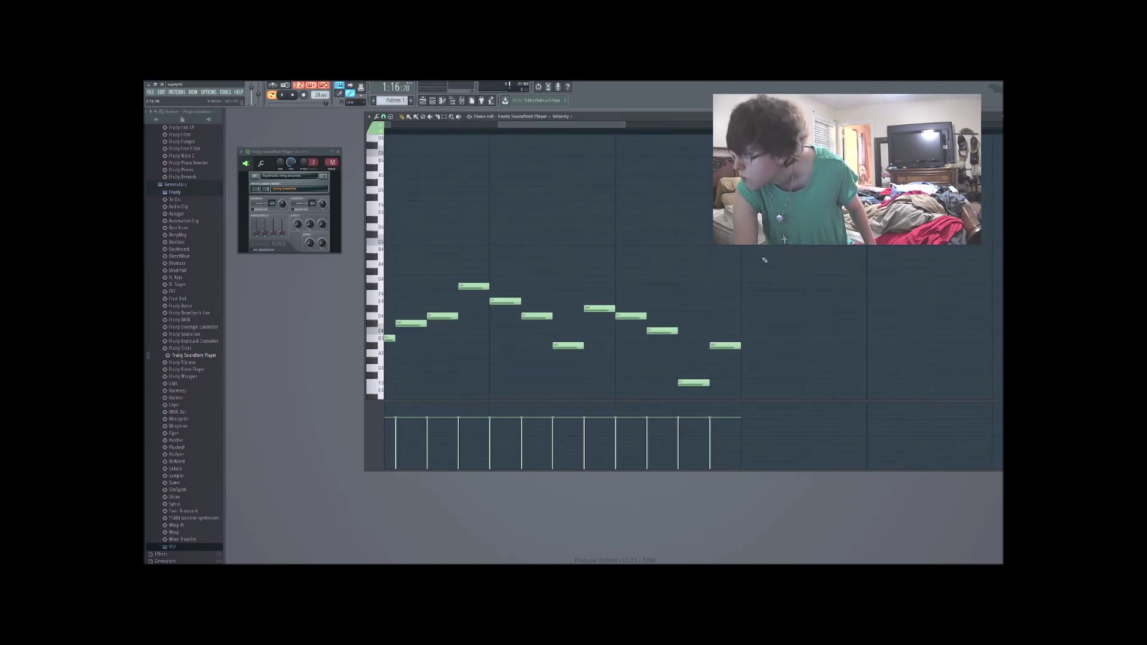
{"action": "left_click", "coordinate": [751, 348]}
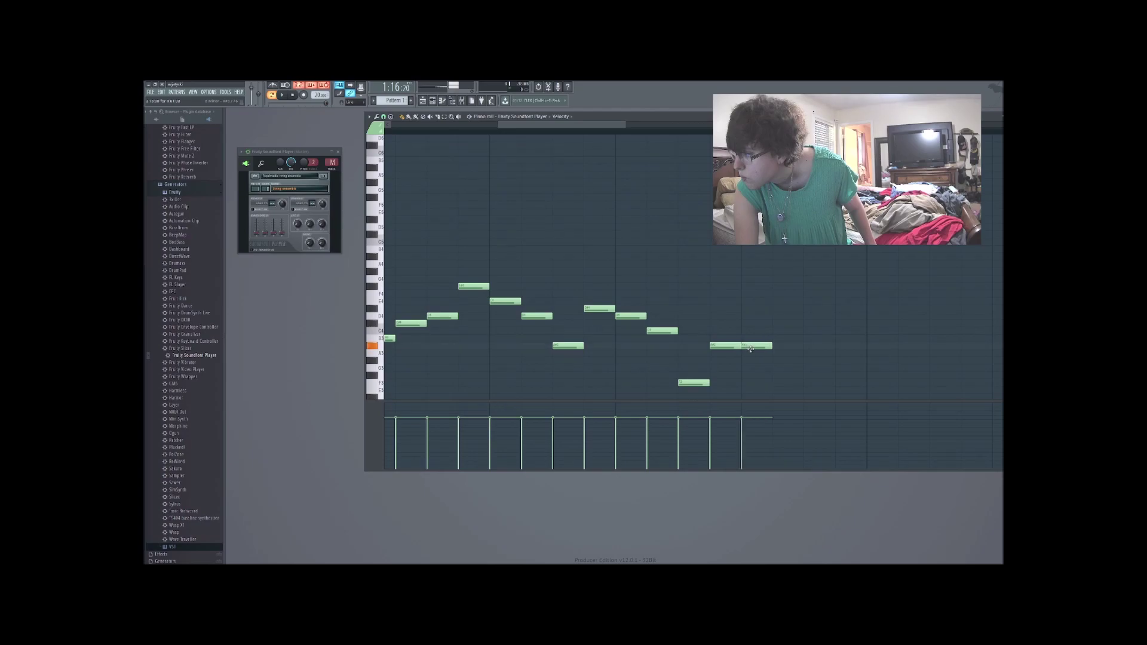
{"action": "left_click_drag", "start_coordinate": [752, 355], "coordinate": [754, 357]}
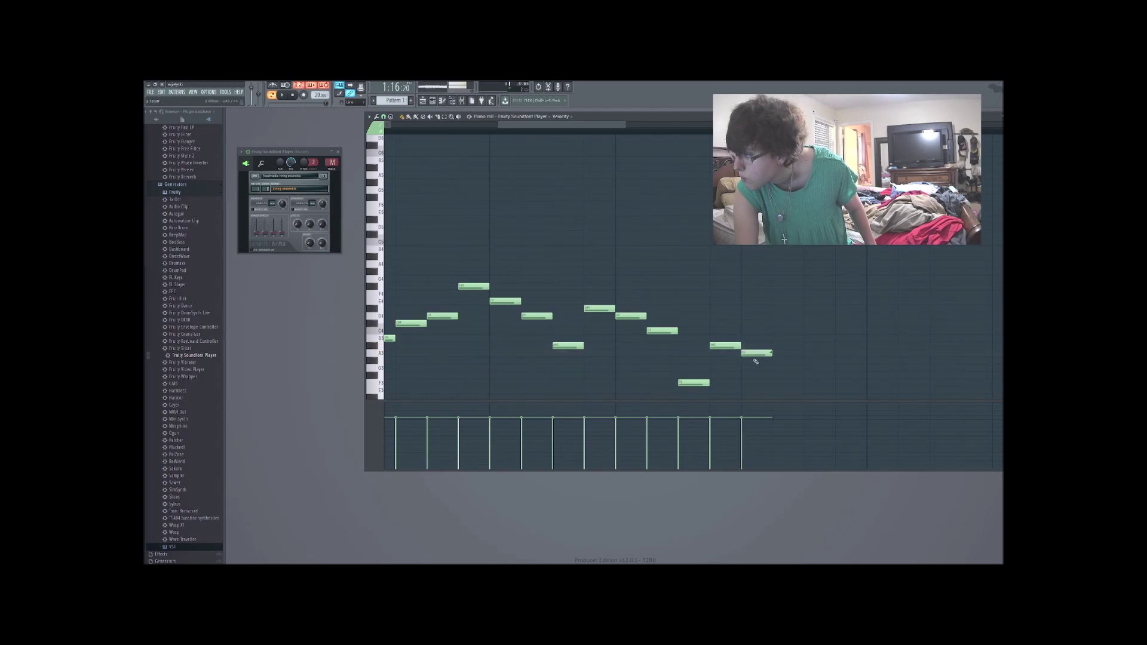
{"action": "left_click", "coordinate": [784, 362]}
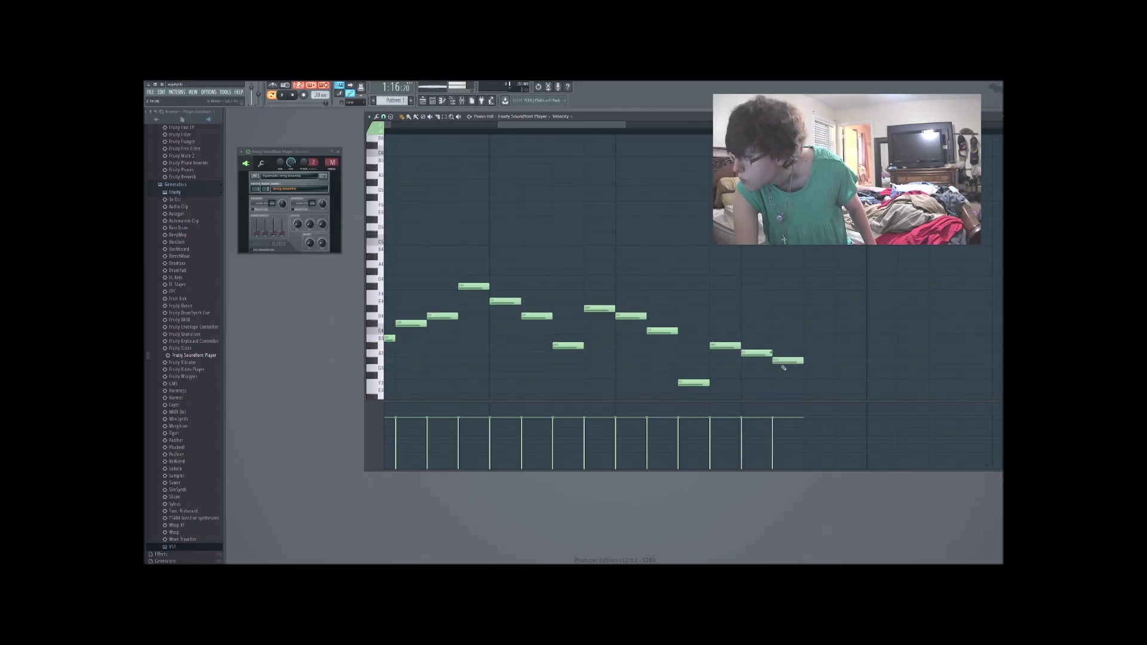
{"action": "left_click_drag", "start_coordinate": [782, 361], "coordinate": [781, 370]}
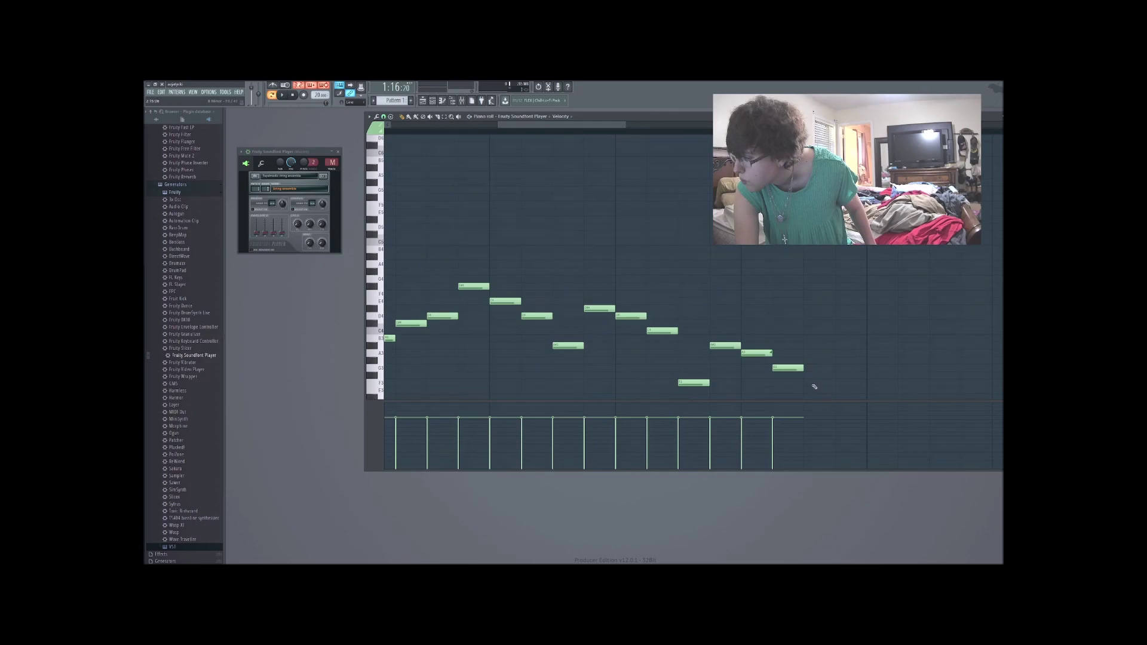
{"action": "double_click", "coordinate": [763, 353]}
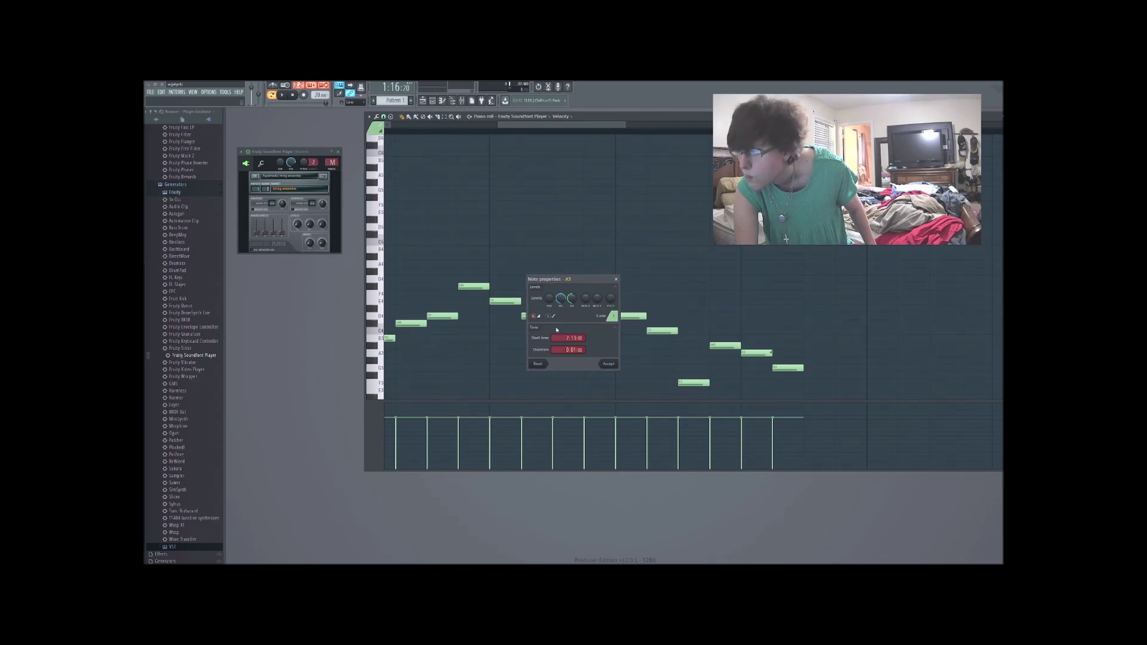
{"action": "left_click", "coordinate": [607, 363]}
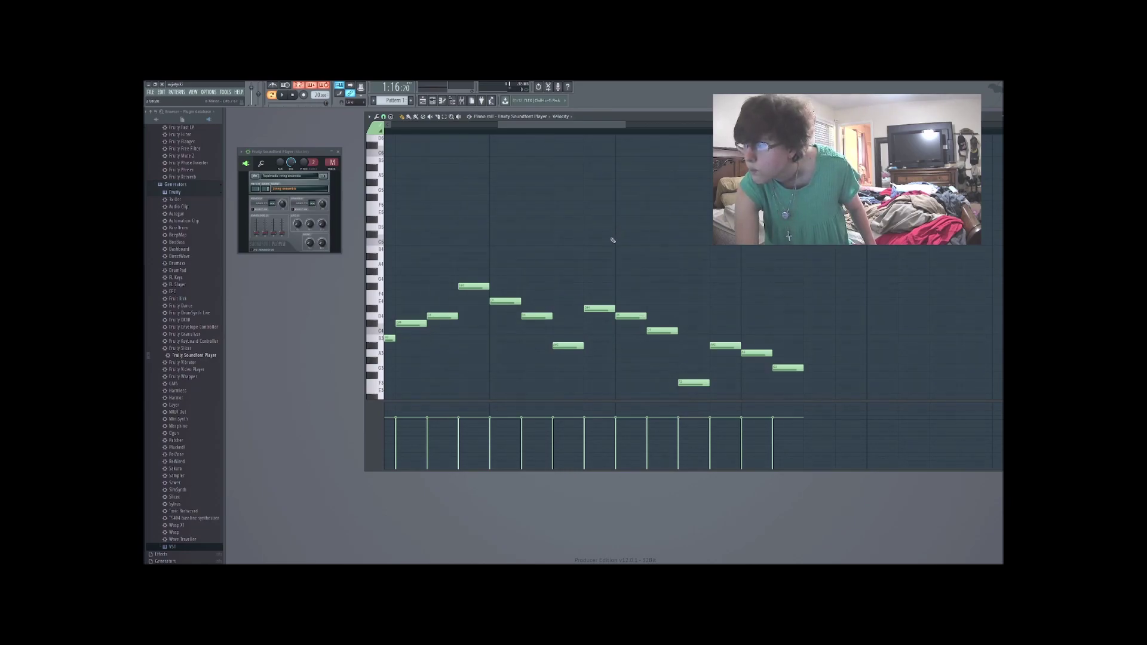
Step: Return the playback position to the start of the pattern
{"action": "scroll", "coordinate": [612, 241], "scroll_direction": "up", "scroll_amount": 2}
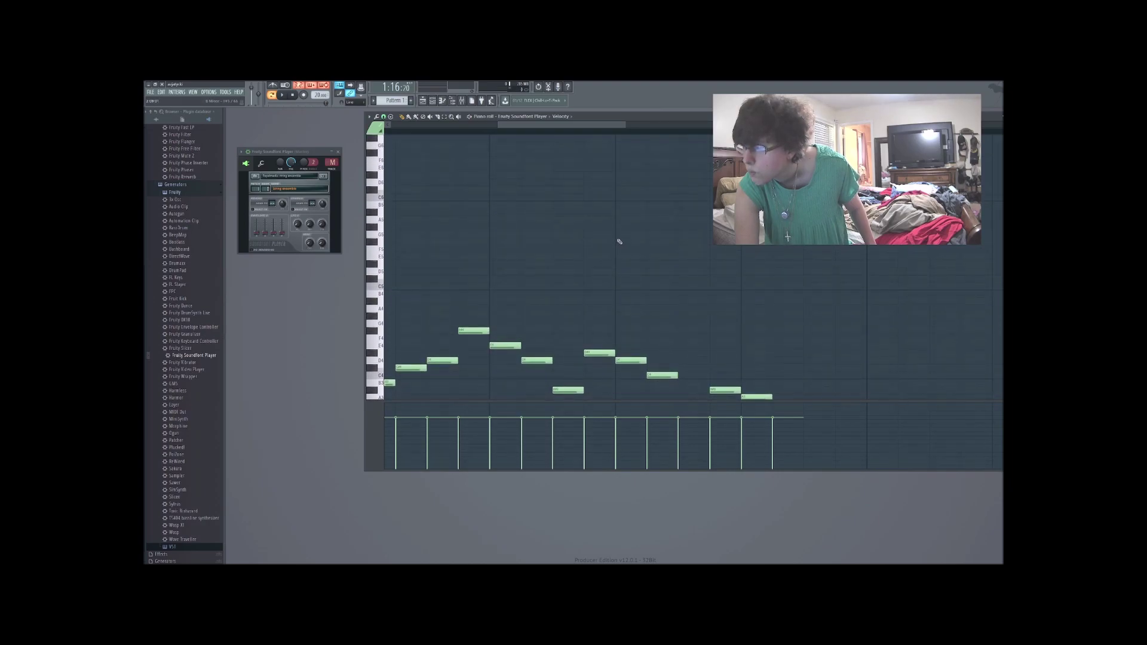
{"action": "scroll", "coordinate": [609, 250], "scroll_direction": "down", "scroll_amount": 1}
{"action": "scroll", "coordinate": [609, 250], "scroll_direction": "up", "scroll_amount": 4}
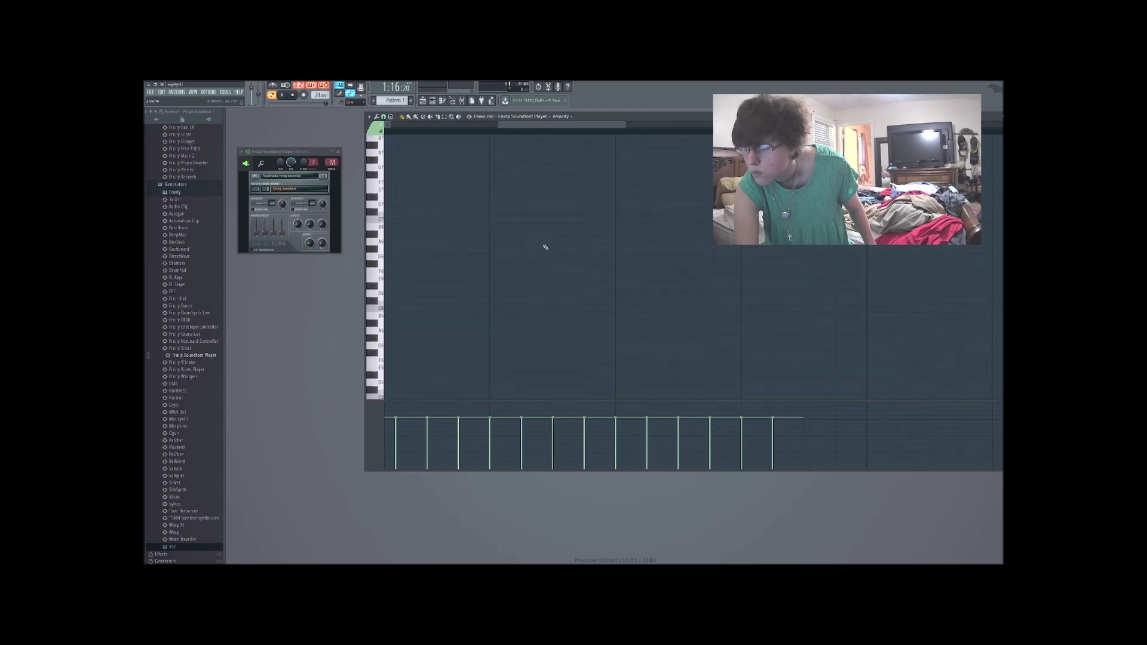
{"action": "left_click_drag", "start_coordinate": [572, 123], "coordinate": [552, 157]}
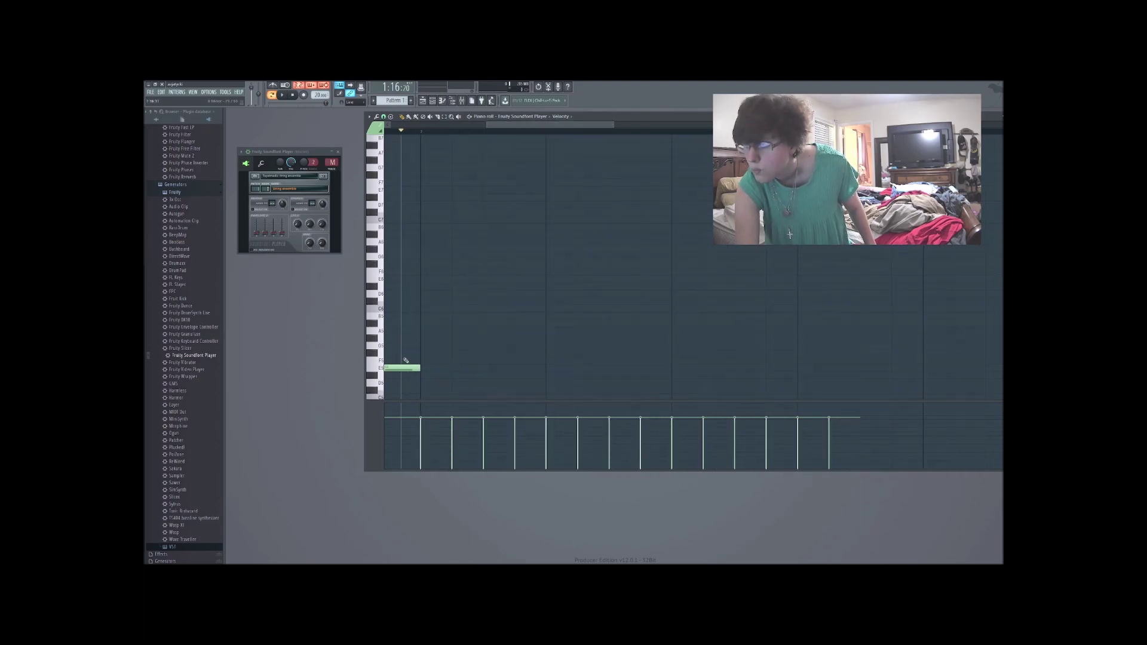
{"action": "scroll", "coordinate": [405, 348], "scroll_direction": "up", "scroll_amount": 5}
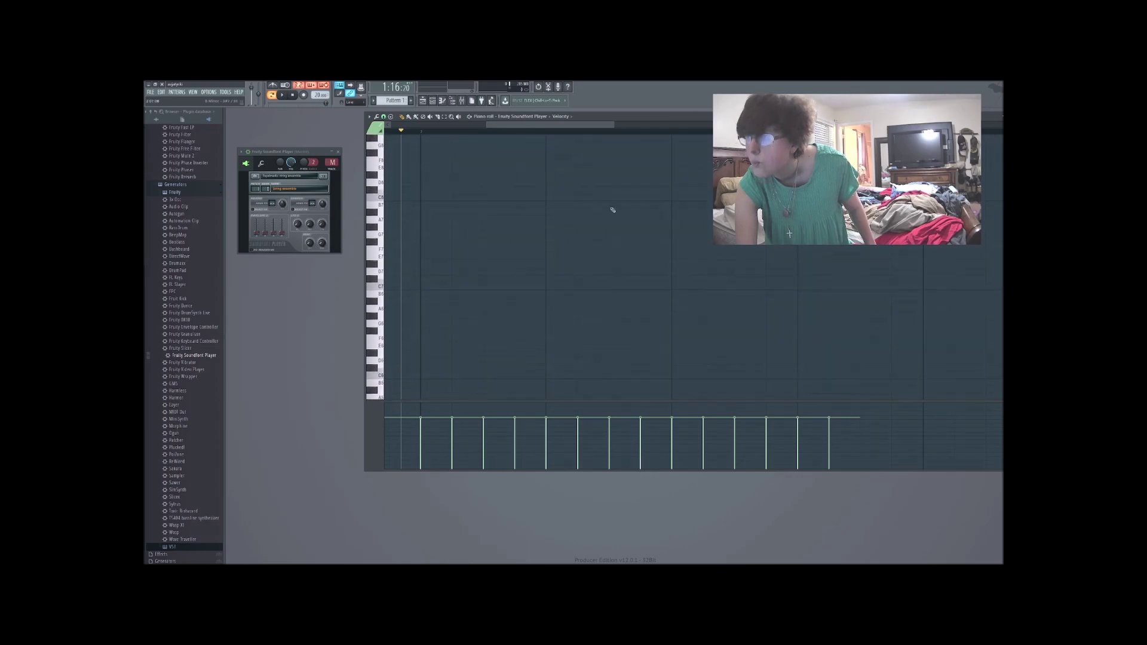
{"action": "left_click_drag", "start_coordinate": [555, 123], "coordinate": [451, 153]}
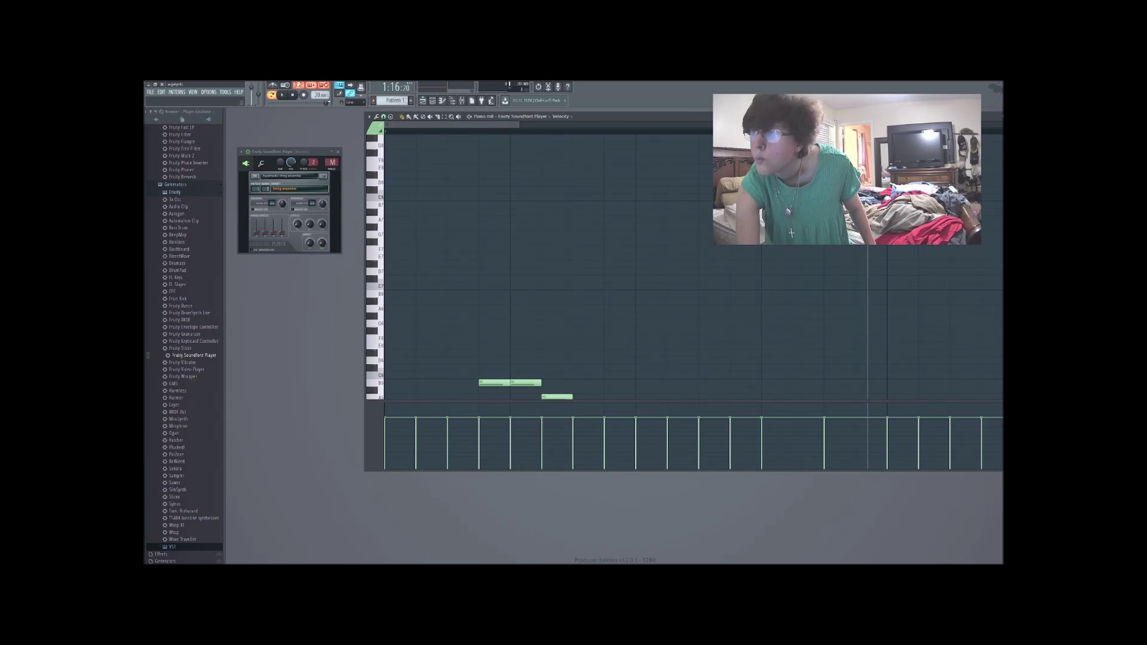
{"action": "key", "text": "space"}
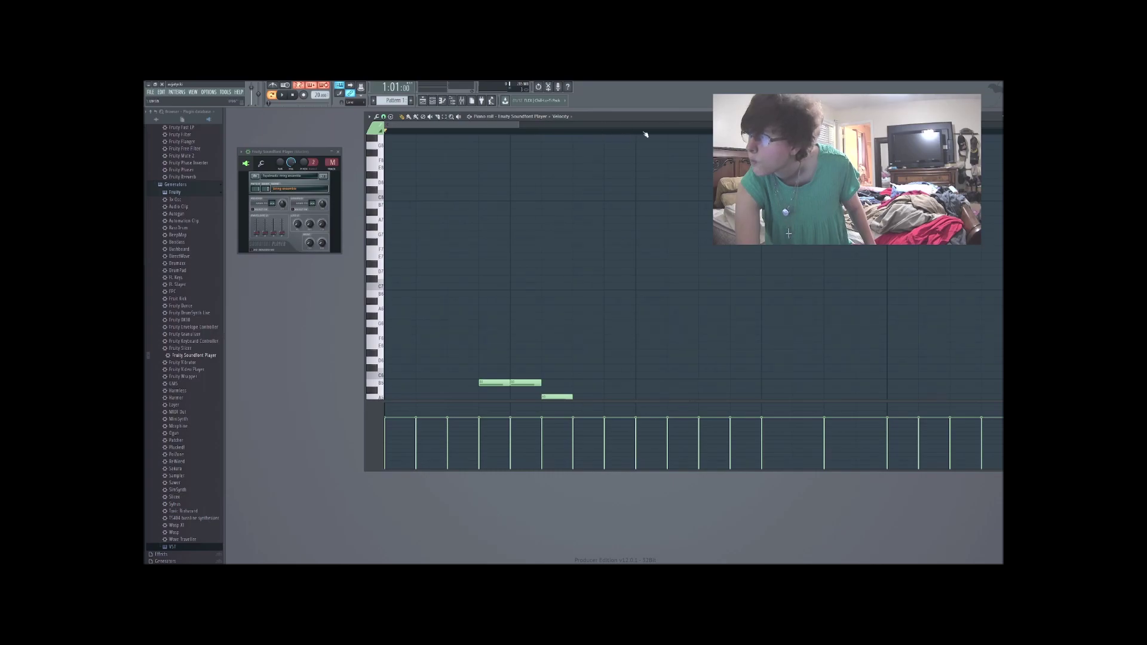
Step: Examine the second-bar notes and the empty space after them in the piano roll
{"action": "scroll", "coordinate": [526, 133], "scroll_direction": "right", "scroll_amount": 2}
{"action": "scroll", "coordinate": [569, 145], "scroll_direction": "right", "scroll_amount": 5}
{"action": "scroll", "coordinate": [621, 163], "scroll_direction": "left", "scroll_amount": 5}
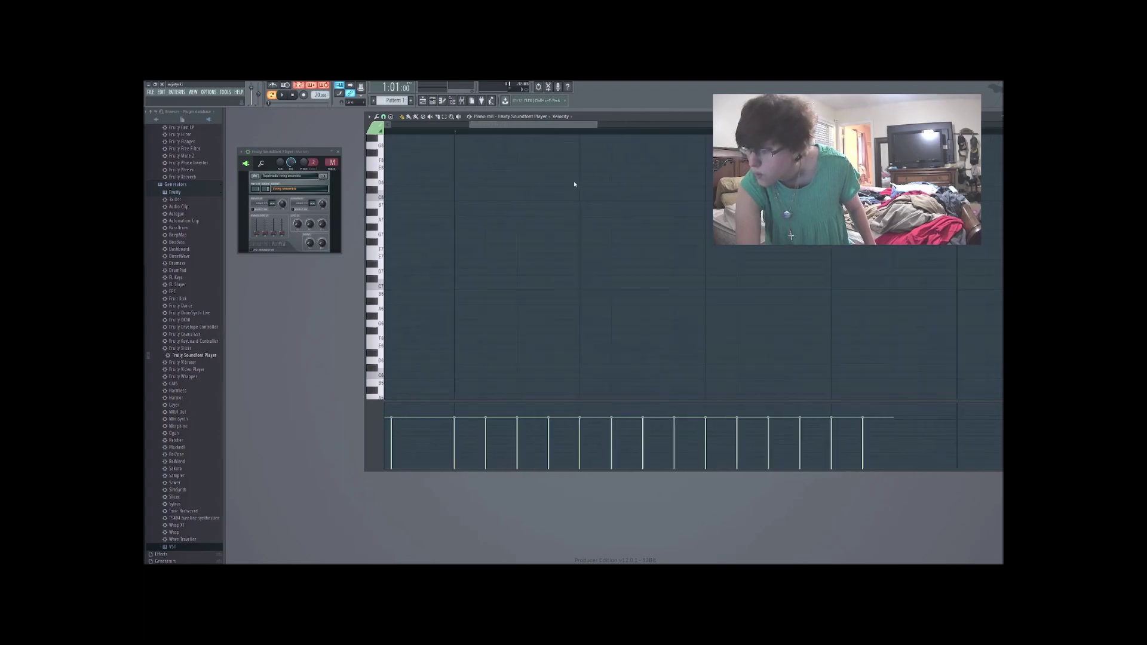
{"action": "scroll", "coordinate": [691, 202], "scroll_direction": "right", "scroll_amount": 6}
{"action": "scroll", "coordinate": [730, 248], "scroll_direction": "right", "scroll_amount": 5}
{"action": "scroll", "coordinate": [729, 247], "scroll_direction": "down", "scroll_amount": 2}
{"action": "scroll", "coordinate": [704, 256], "scroll_direction": "down", "scroll_amount": 10}
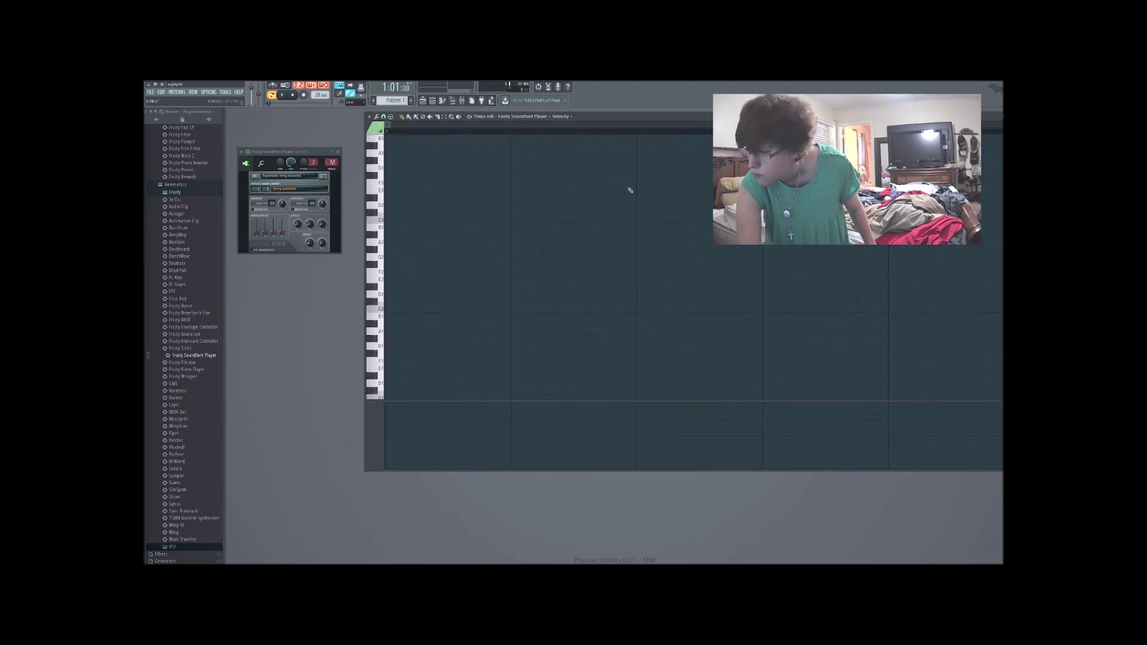
{"action": "scroll", "coordinate": [682, 152], "scroll_direction": "left", "scroll_amount": 3}
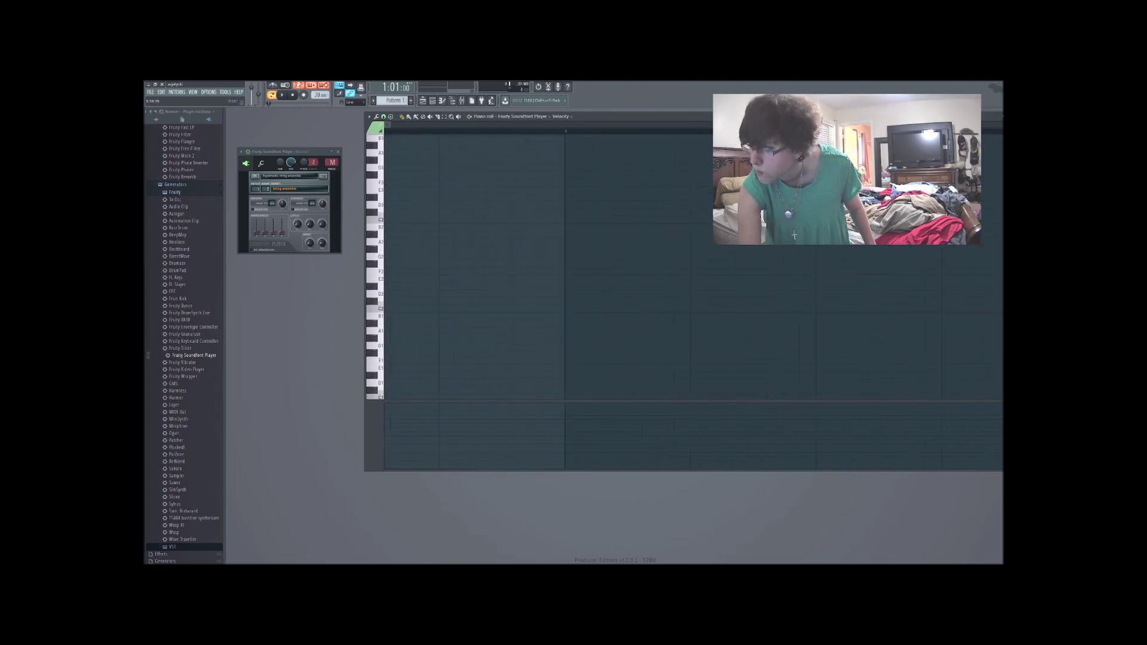
{"action": "scroll", "coordinate": [547, 189], "scroll_direction": "left", "scroll_amount": 5}
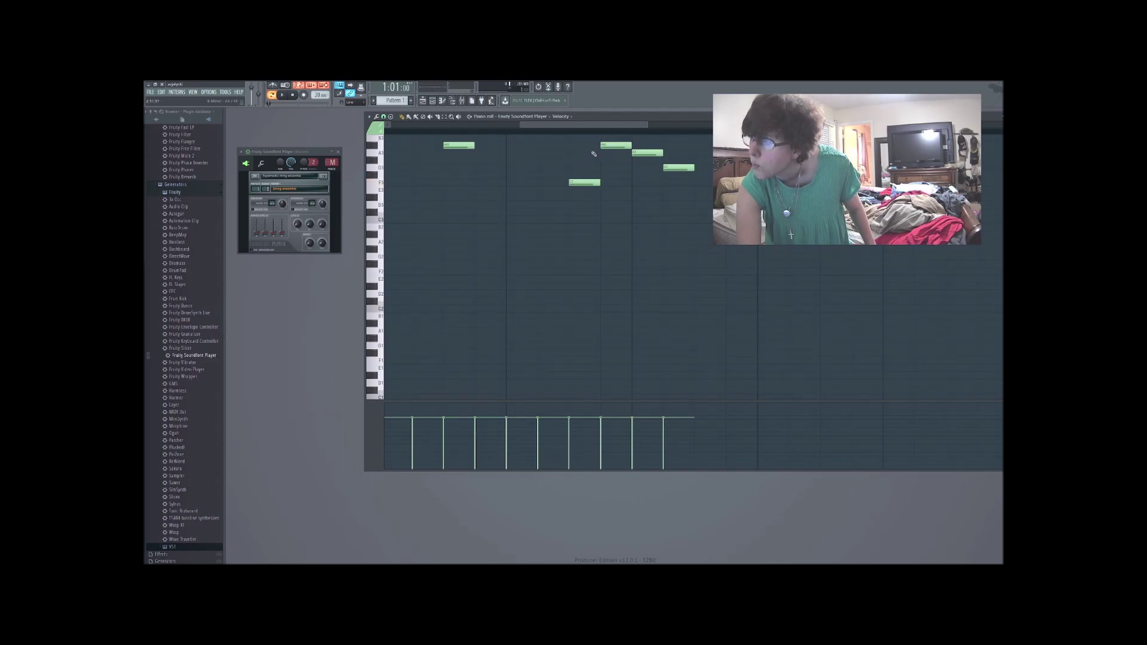
{"action": "scroll", "coordinate": [588, 122], "scroll_direction": "left", "scroll_amount": 4}
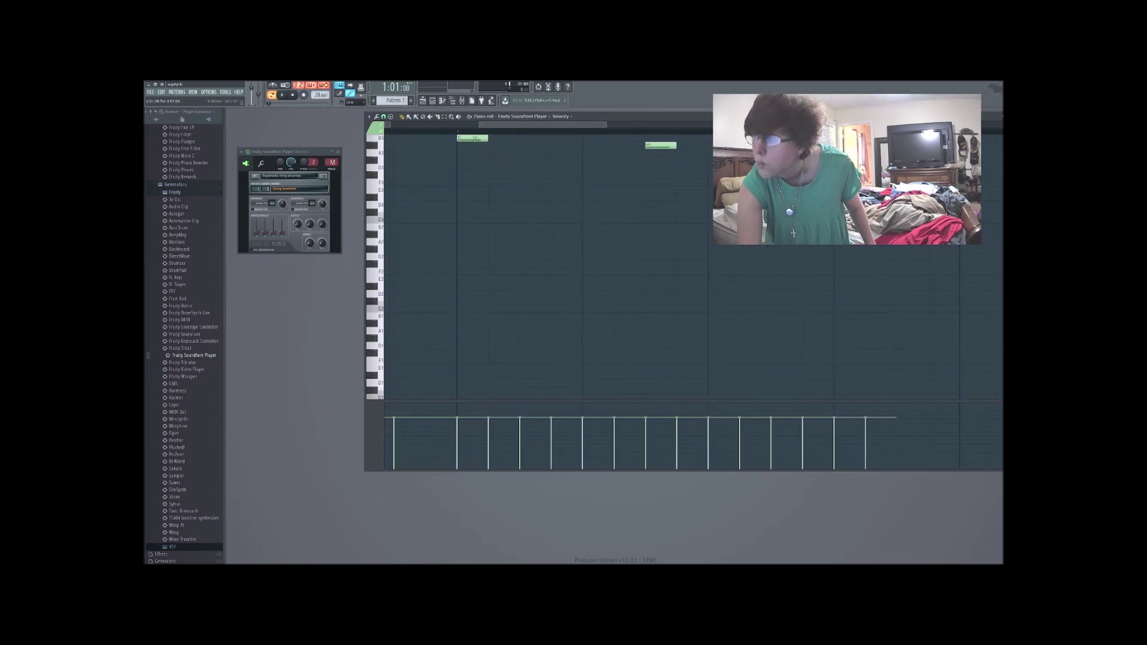
Step: Play the pattern from its beginning into the second bar and stop playback
{"action": "left_click", "coordinate": [544, 124]}
{"action": "left_click", "coordinate": [595, 117]}
{"action": "left_click_drag", "start_coordinate": [577, 125], "coordinate": [464, 136]}
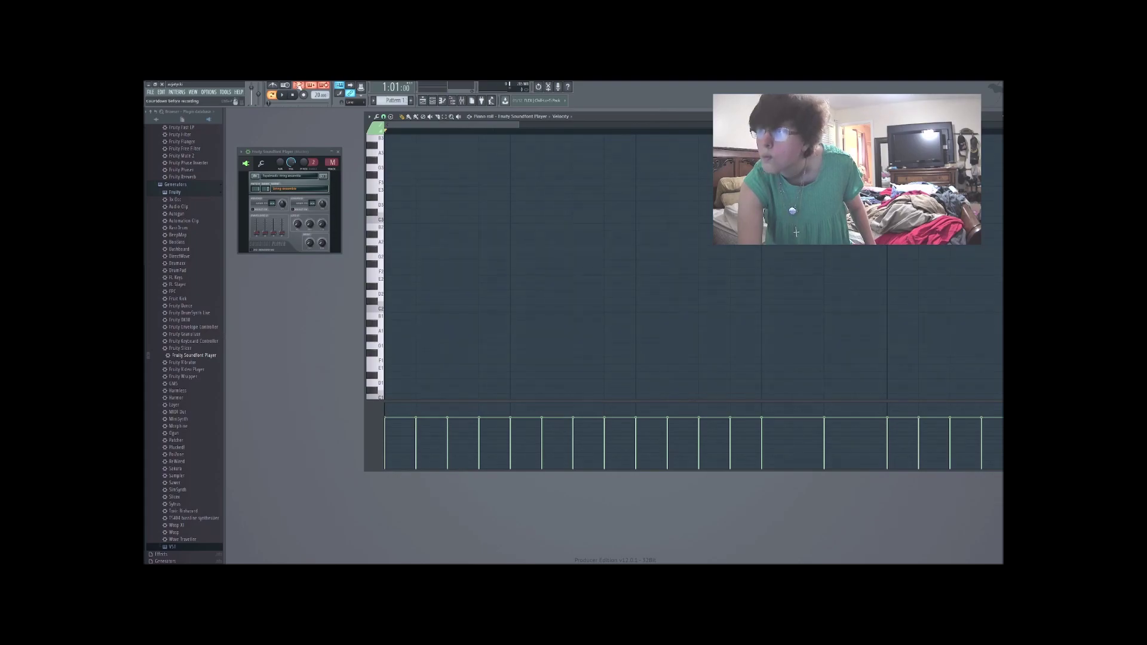
{"action": "left_click", "coordinate": [283, 96]}
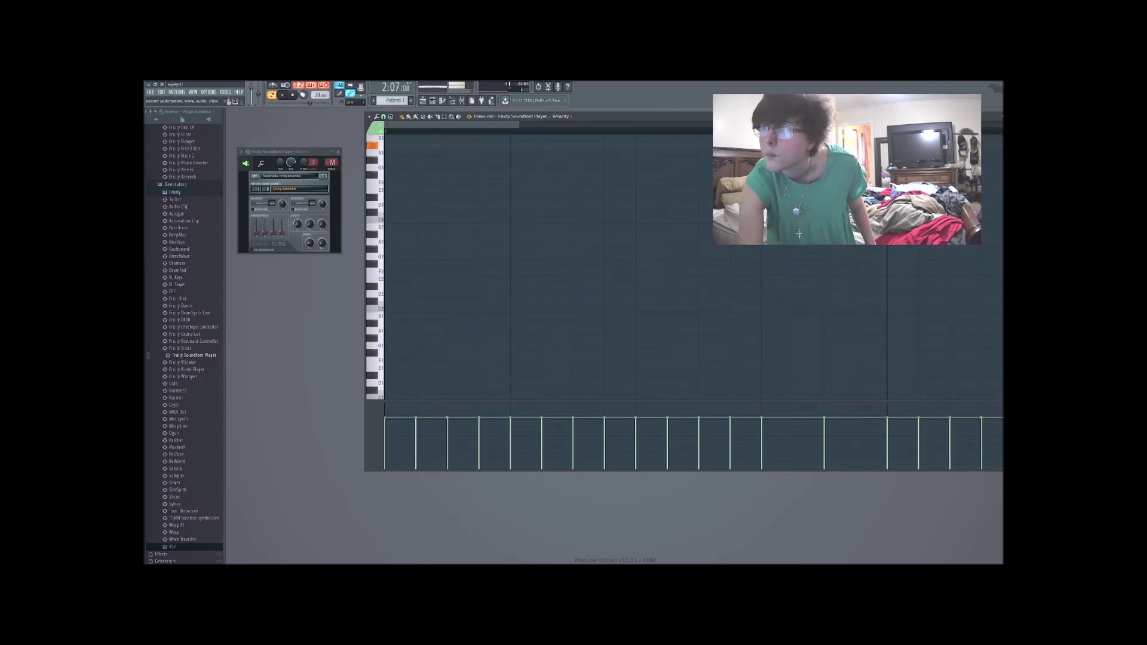
{"action": "left_click", "coordinate": [294, 96]}
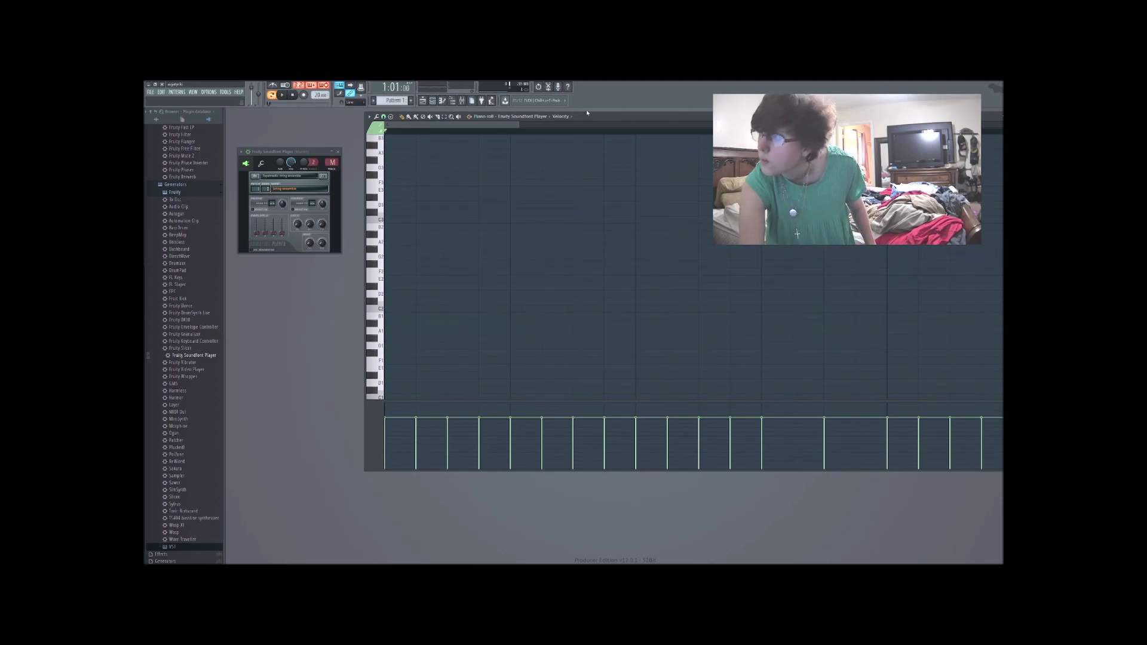
Step: Turn off the slide option of the C#4 note on the second step of the second bar and undo the stray low note
{"action": "left_click_drag", "start_coordinate": [460, 127], "coordinate": [560, 142]}
{"action": "scroll", "coordinate": [621, 161], "scroll_direction": "right", "scroll_amount": 3}
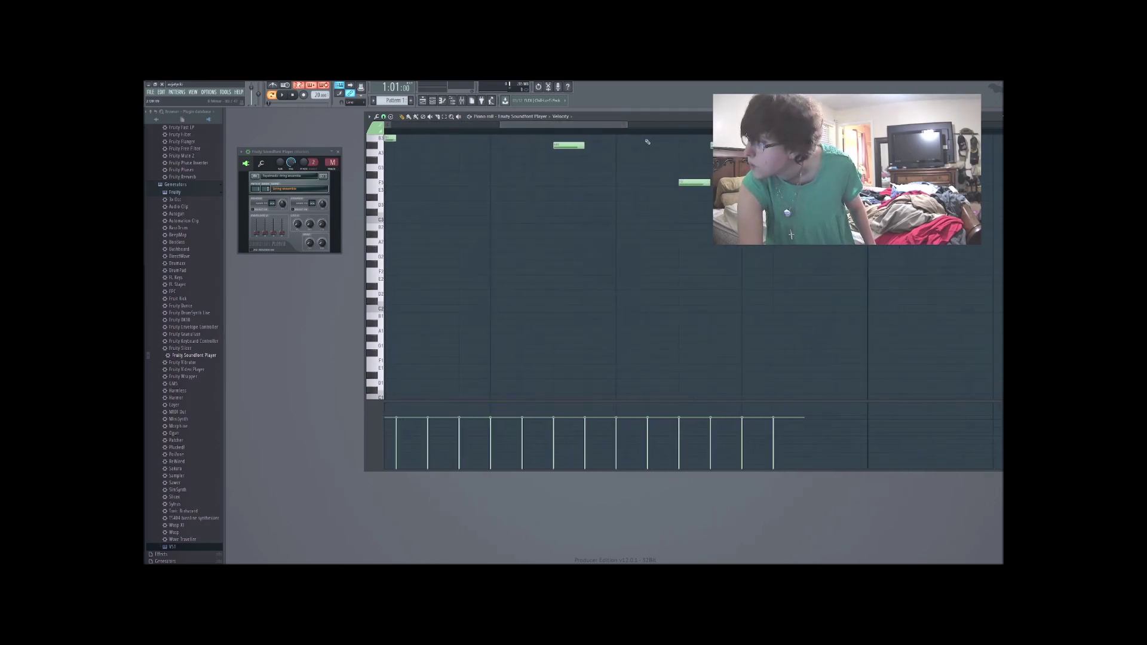
{"action": "left_click", "coordinate": [681, 183]}
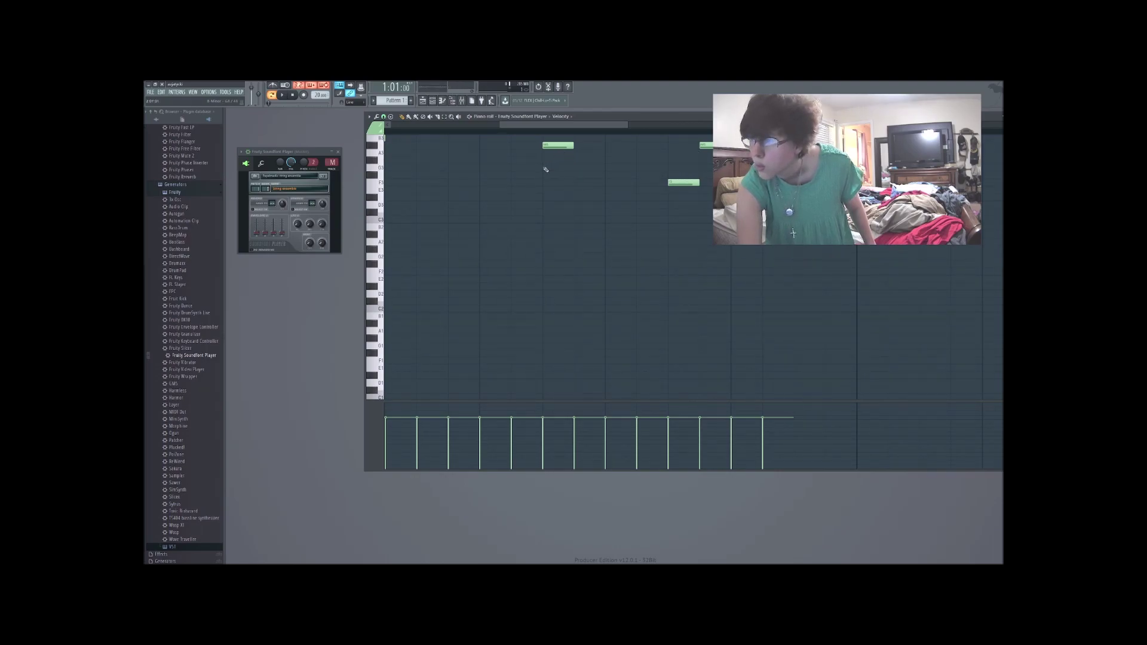
{"action": "left_click_drag", "start_coordinate": [592, 122], "coordinate": [529, 153]}
{"action": "scroll", "coordinate": [504, 217], "scroll_direction": "down", "scroll_amount": 4}
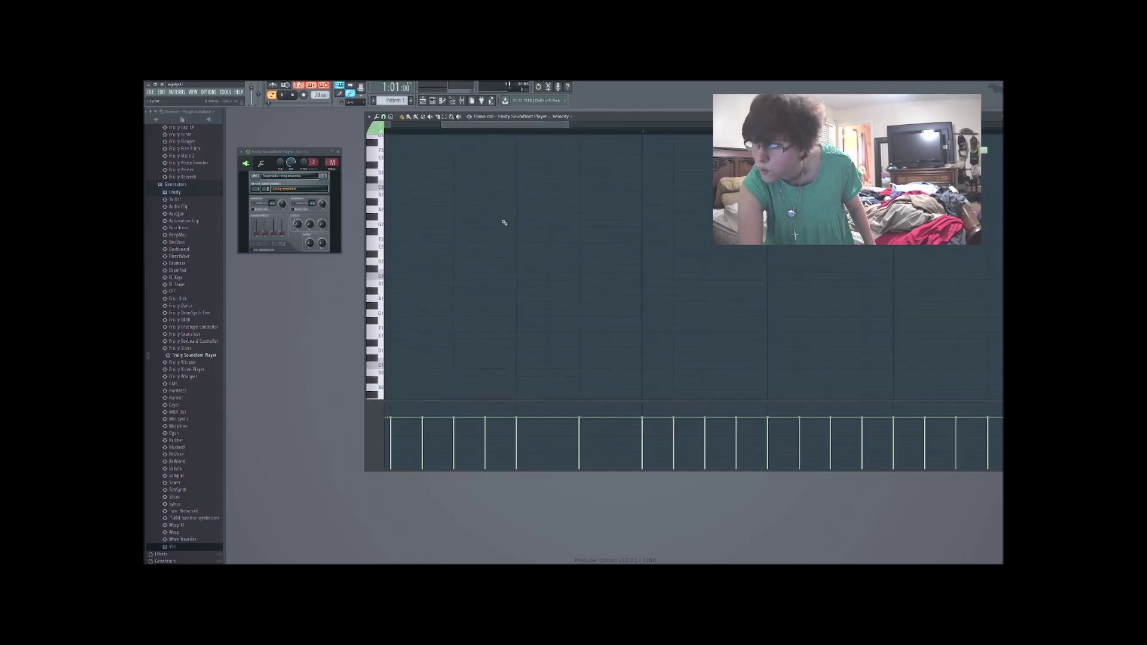
{"action": "scroll", "coordinate": [487, 235], "scroll_direction": "up", "scroll_amount": 8}
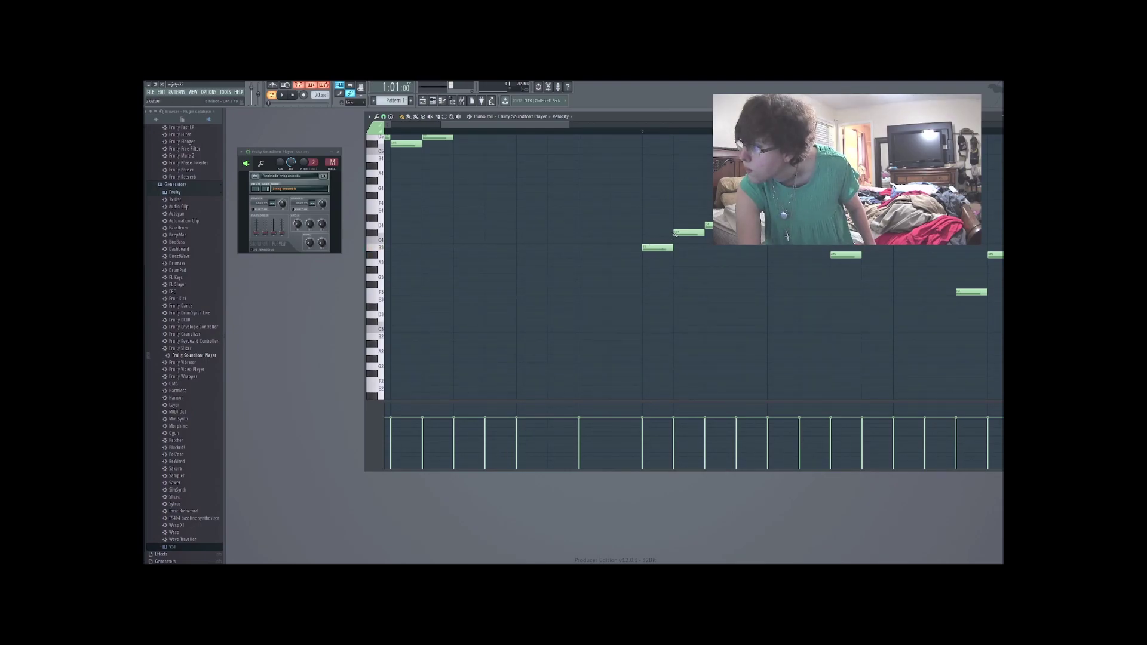
{"action": "left_click", "coordinate": [680, 231]}
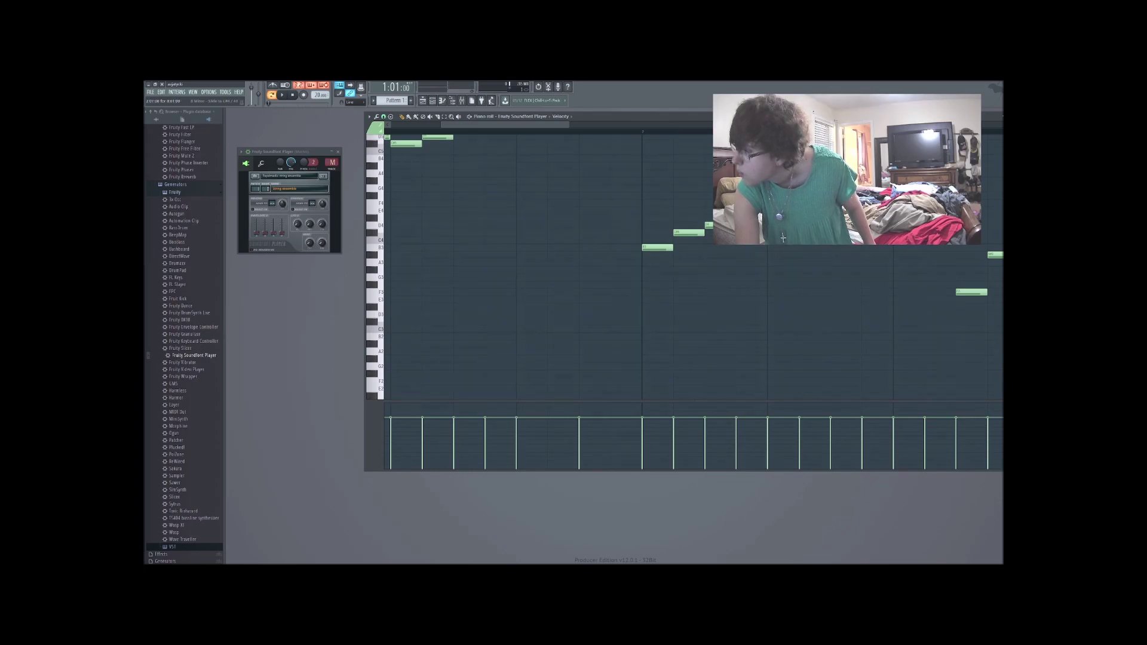
{"action": "double_click", "coordinate": [689, 232]}
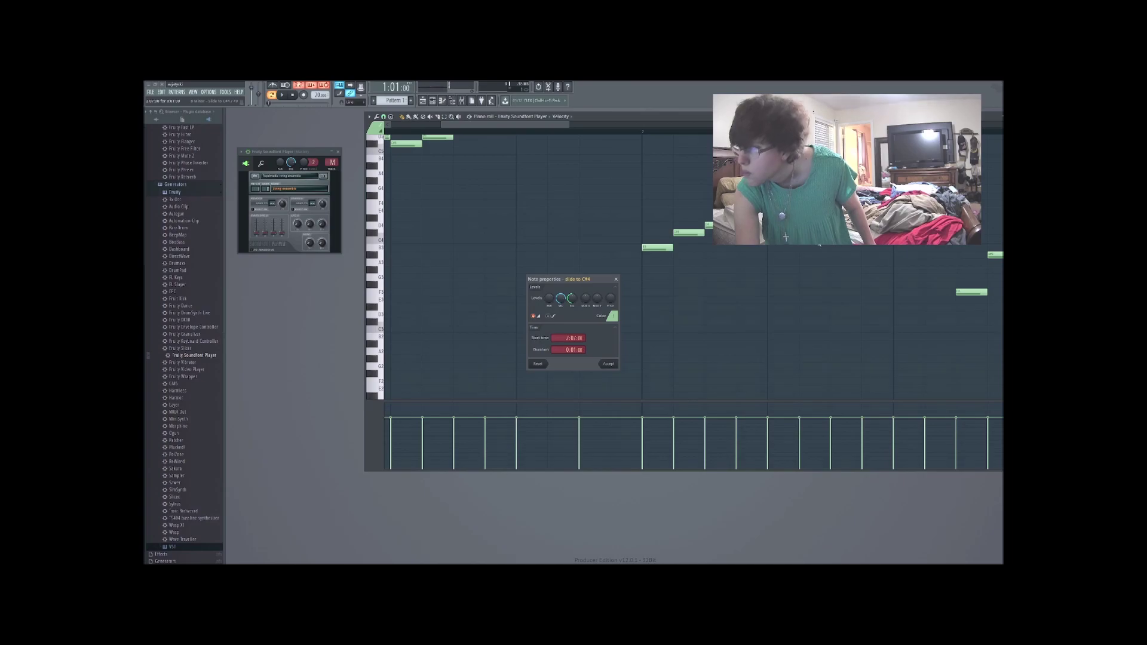
{"action": "left_click", "coordinate": [609, 363]}
{"action": "left_click", "coordinate": [611, 365]}
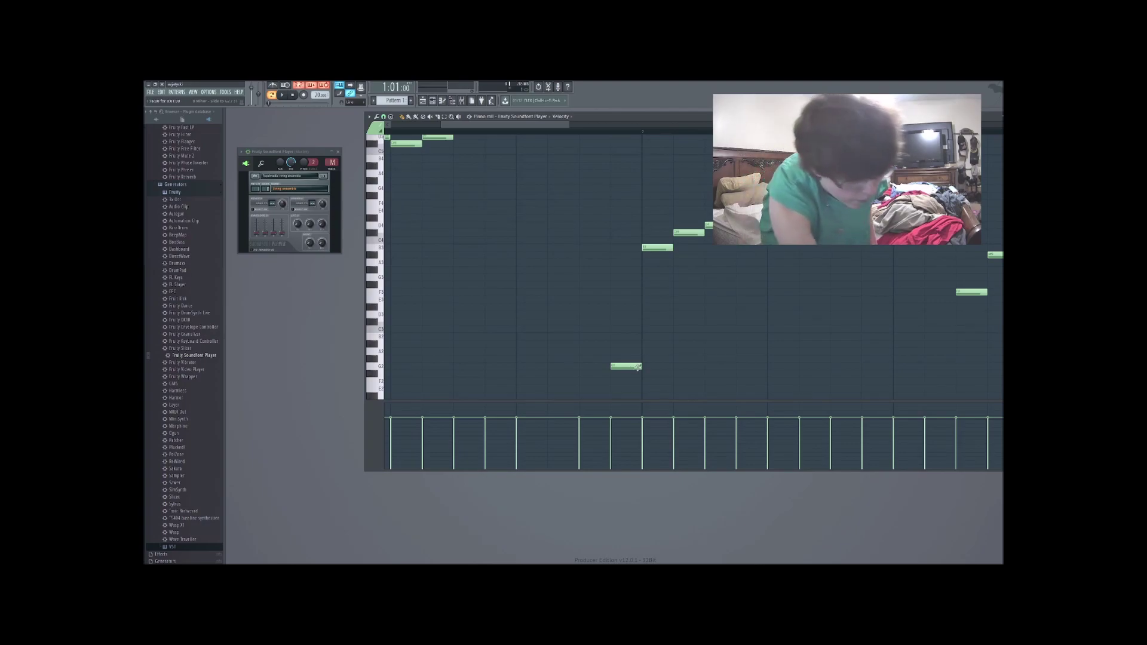
{"action": "key", "text": "ctrl+z"}
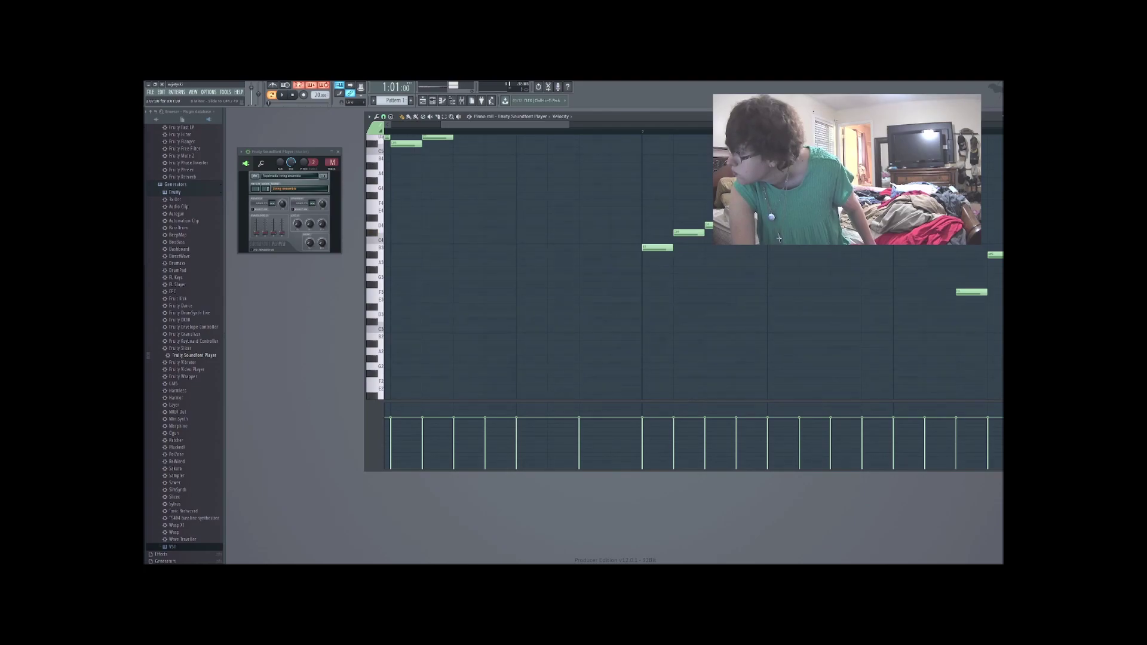
Step: Add an A3 note on the eighth step of the second bar and lower the twelfth-step A#3 note to G3
{"action": "left_click", "coordinate": [871, 254]}
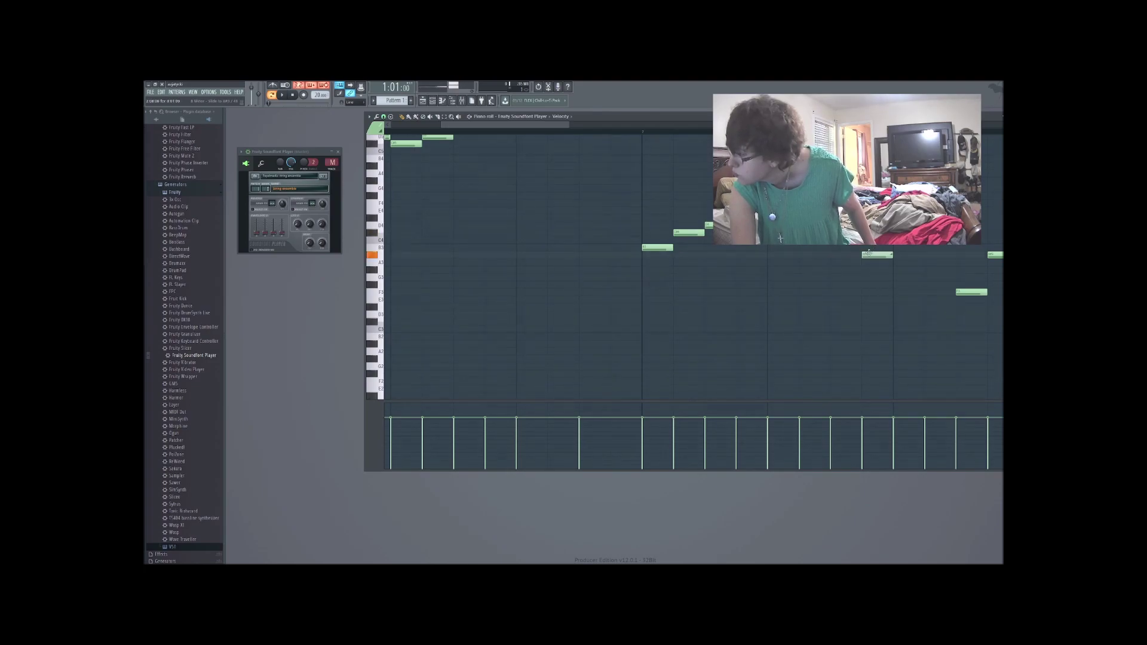
{"action": "left_click_drag", "start_coordinate": [869, 256], "coordinate": [868, 263]}
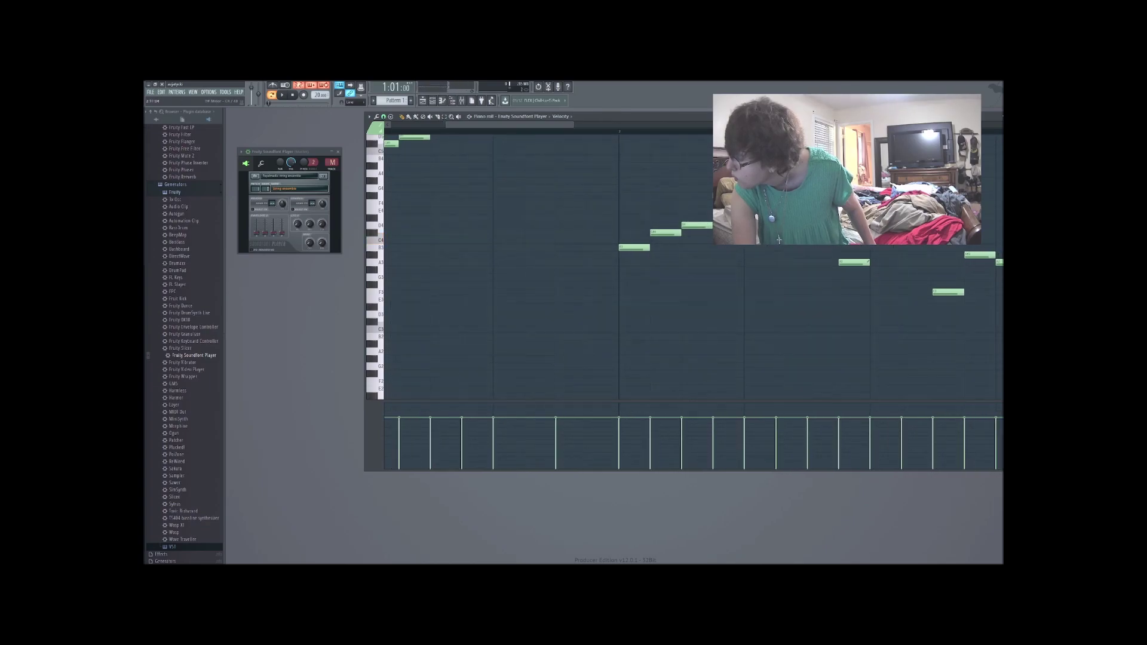
{"action": "left_click", "coordinate": [944, 248]}
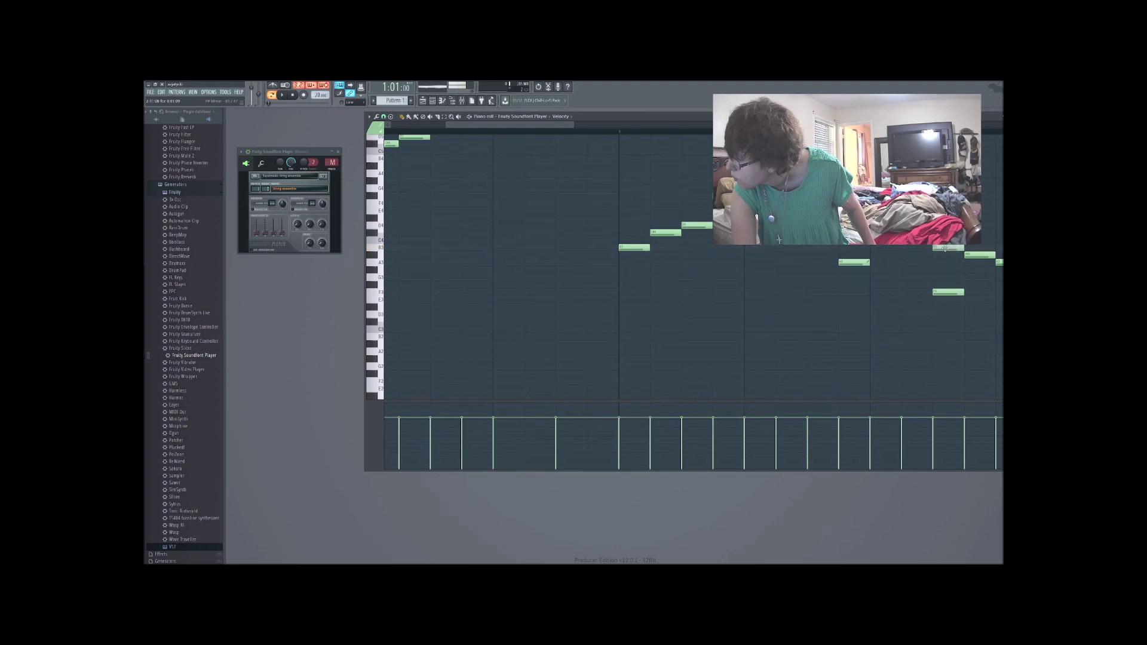
{"action": "right_click", "coordinate": [944, 247]}
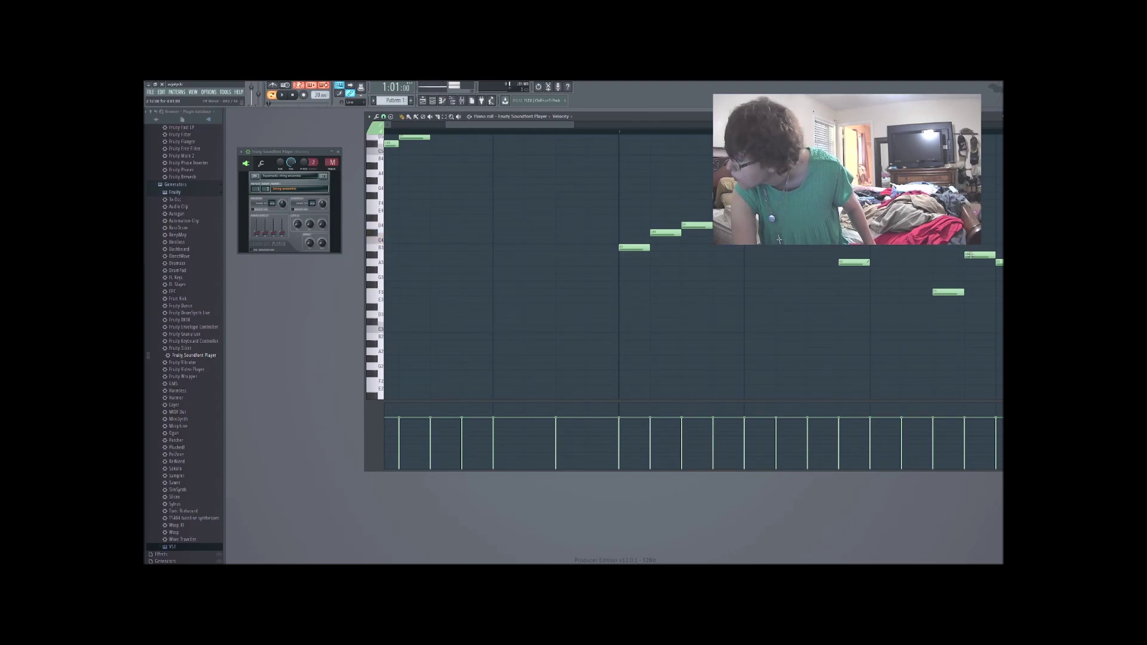
{"action": "left_click_drag", "start_coordinate": [969, 257], "coordinate": [969, 284]}
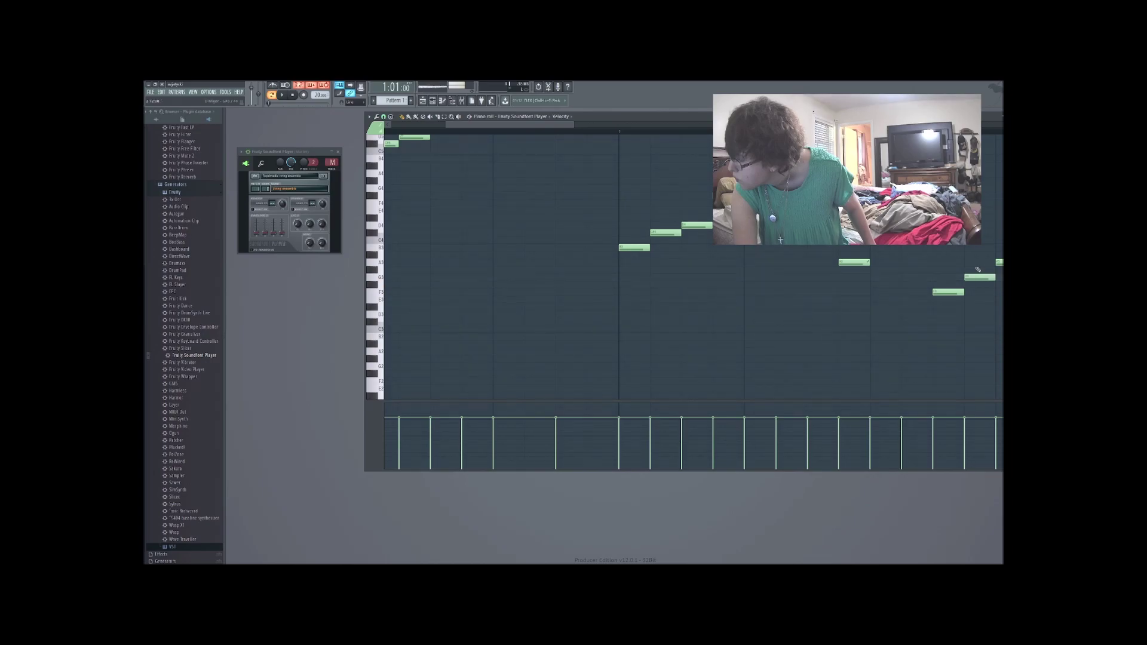
{"action": "left_click", "coordinate": [999, 262]}
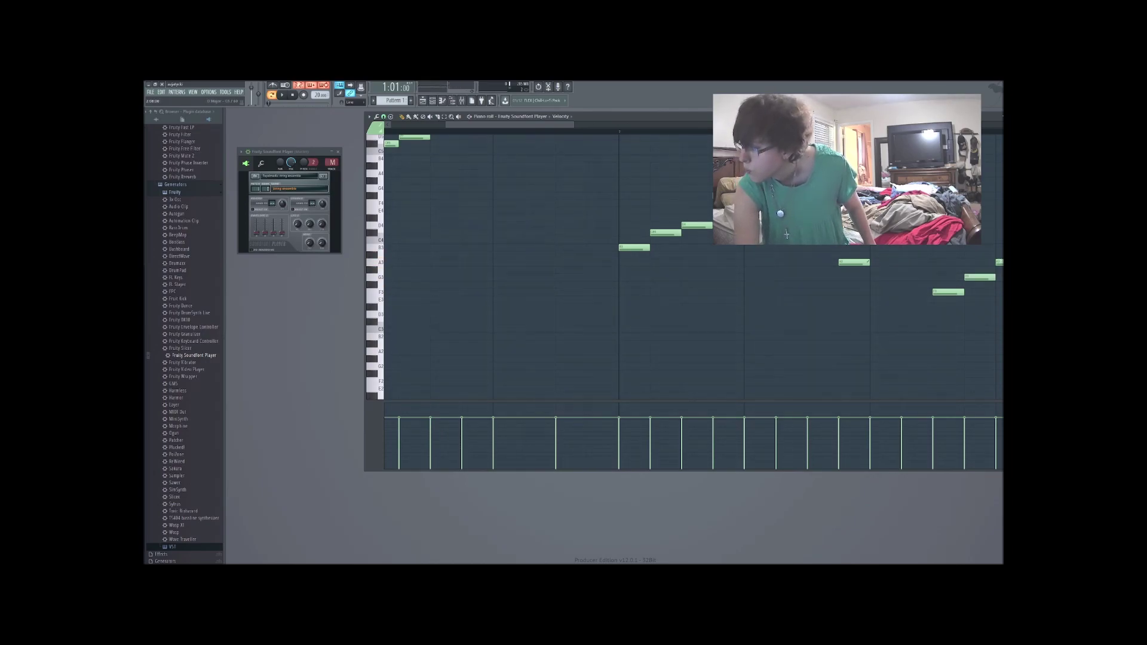
Step: Add an F#4 note above the B3 on the first step of the second bar
{"action": "left_click_drag", "start_coordinate": [497, 125], "coordinate": [545, 145]}
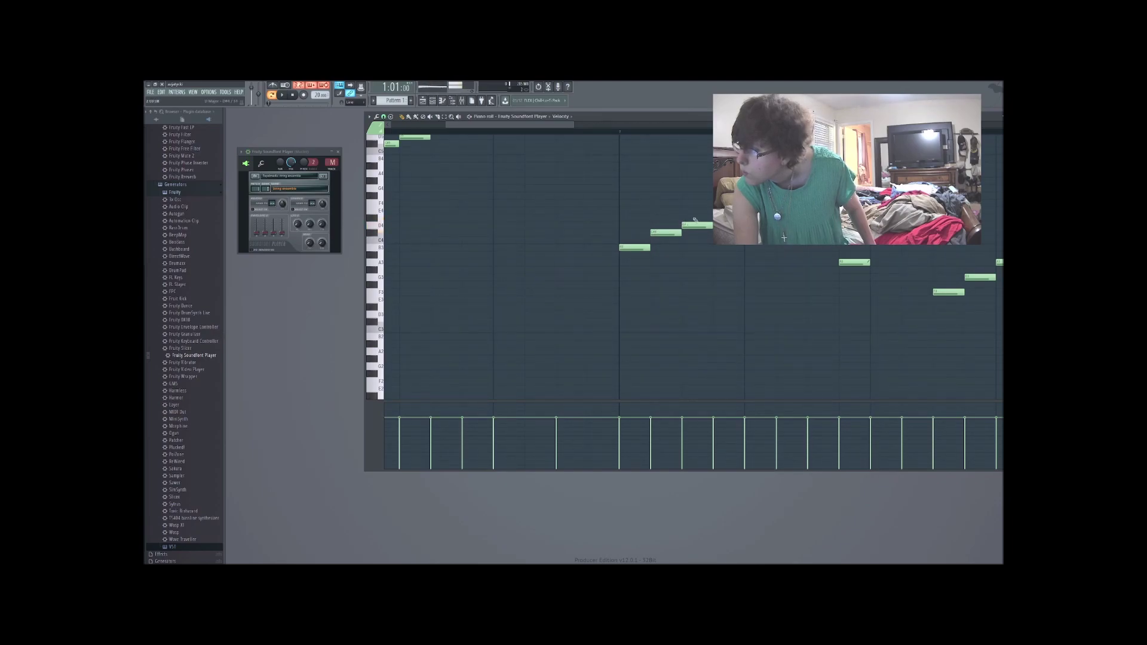
{"action": "left_click", "coordinate": [626, 212]}
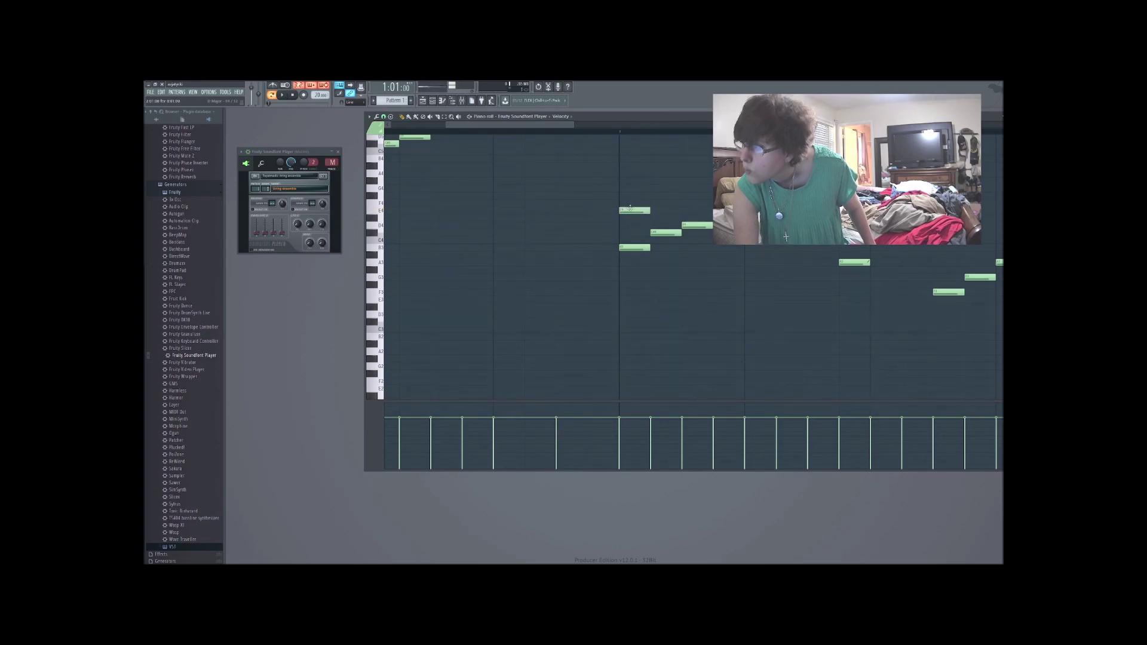
{"action": "left_click_drag", "start_coordinate": [628, 213], "coordinate": [630, 194]}
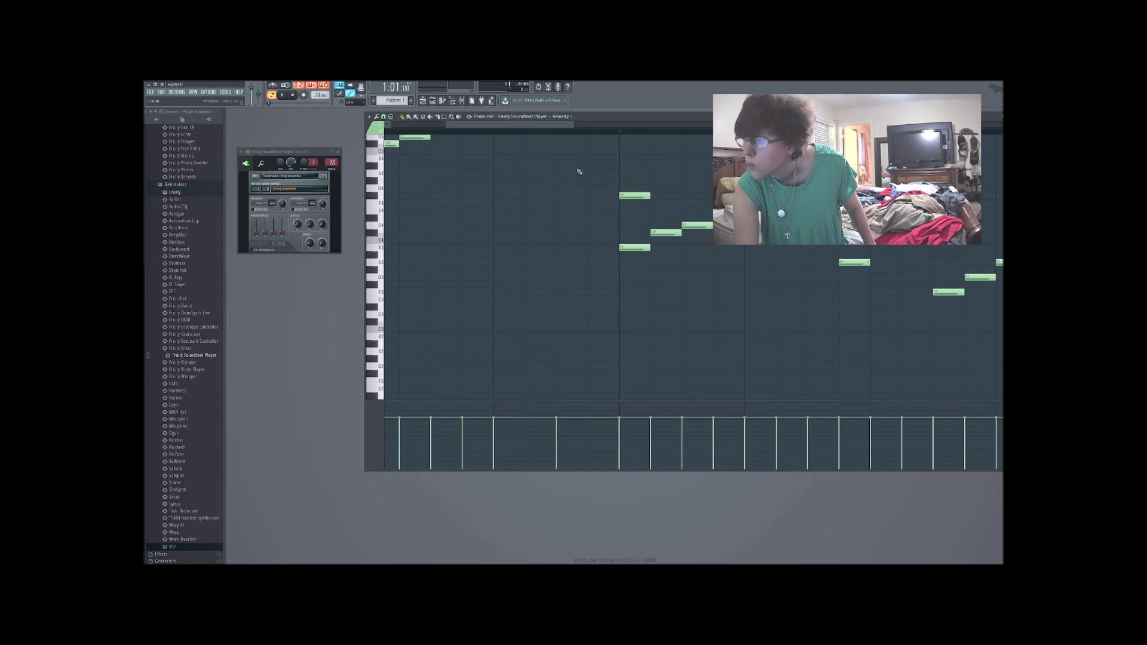
Step: Play the pattern from its beginning through the first bar and stop playback
{"action": "left_click_drag", "start_coordinate": [547, 128], "coordinate": [467, 141]}
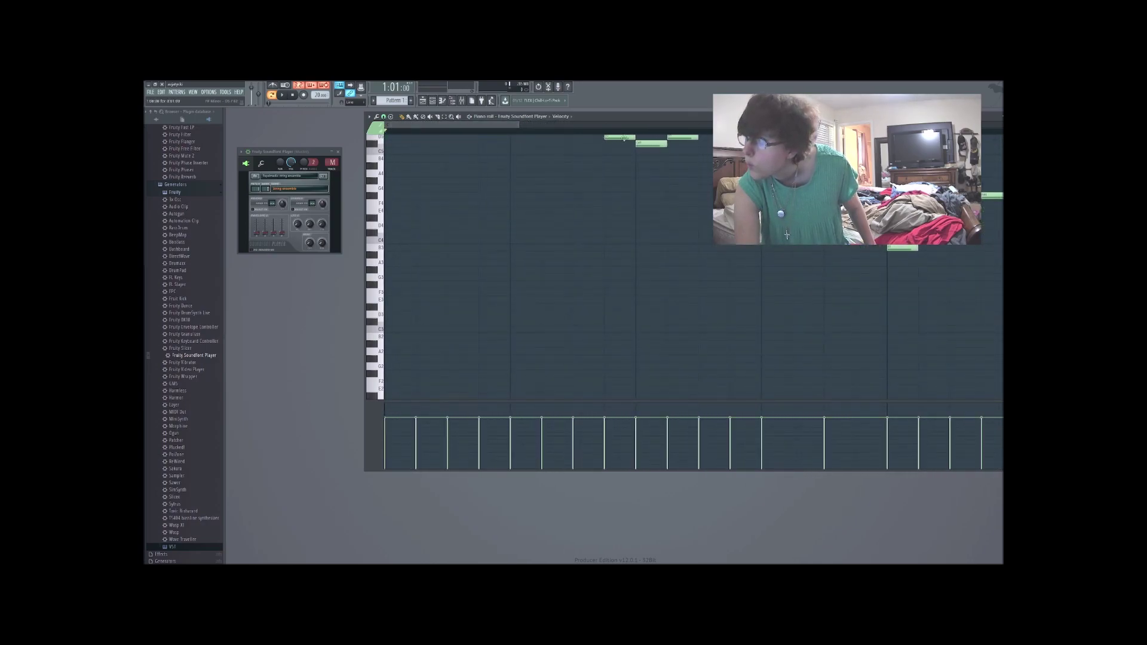
{"action": "left_click", "coordinate": [641, 144]}
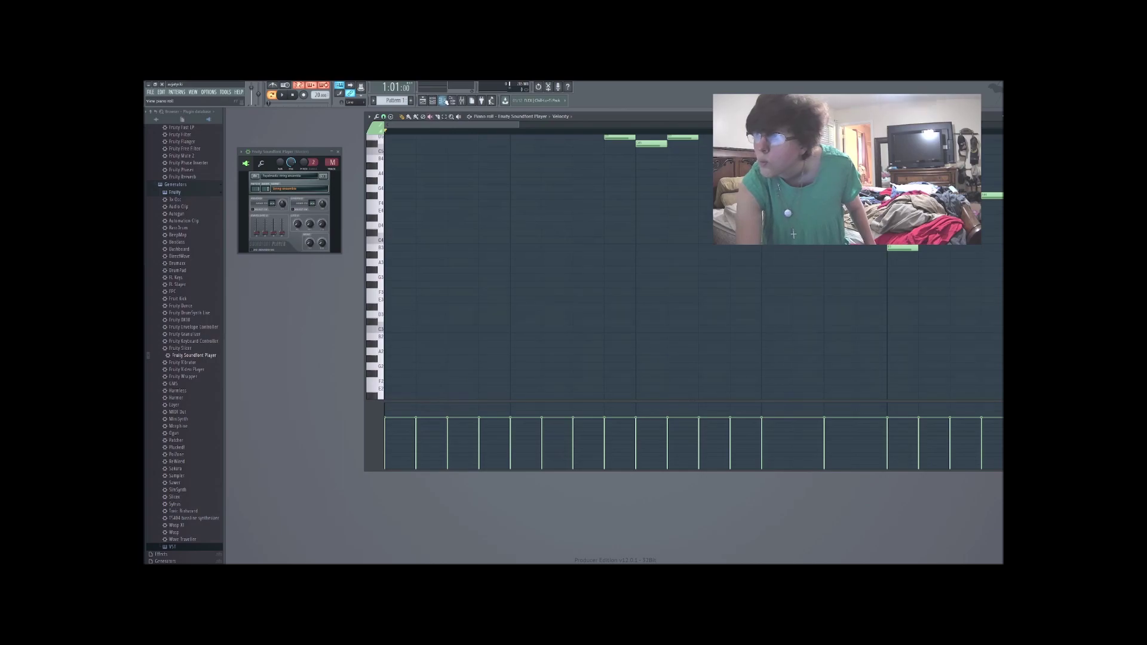
{"action": "left_click", "coordinate": [283, 95]}
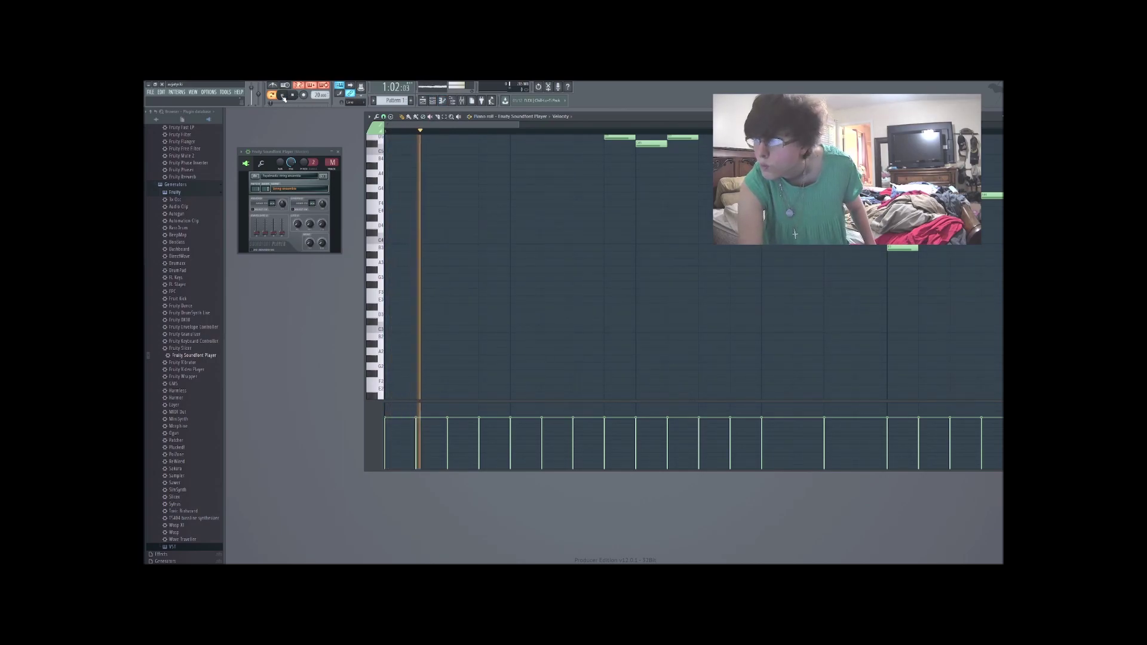
{"action": "scroll", "coordinate": [404, 188], "scroll_direction": "down", "scroll_amount": 4}
{"action": "scroll", "coordinate": [404, 188], "scroll_direction": "up", "scroll_amount": 8}
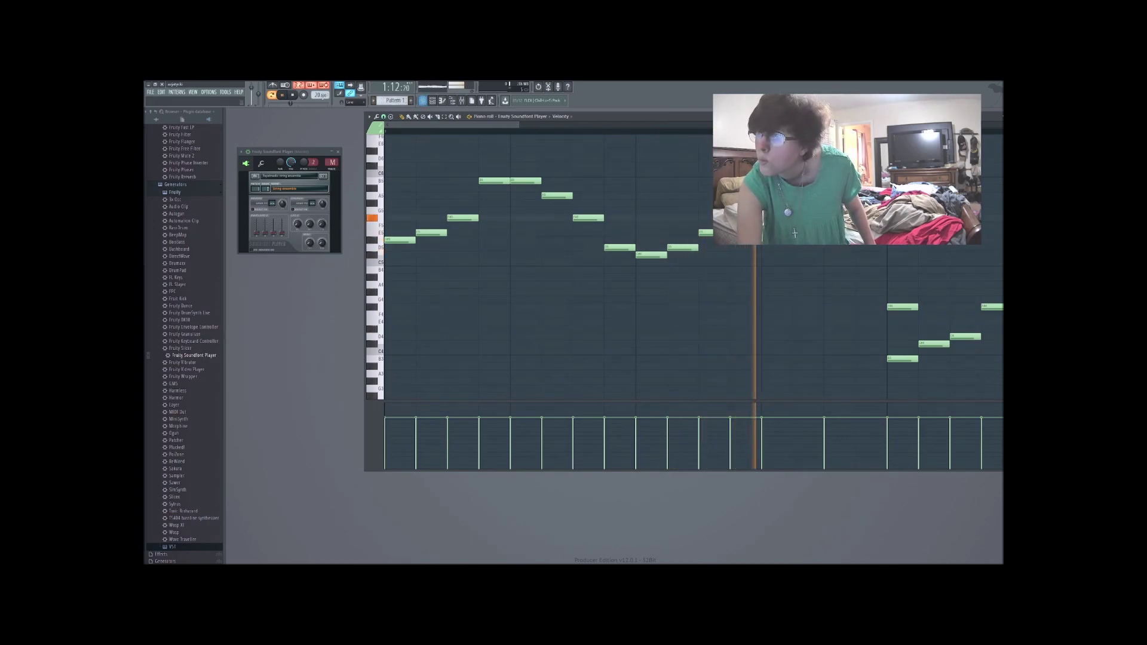
{"action": "left_click", "coordinate": [293, 95]}
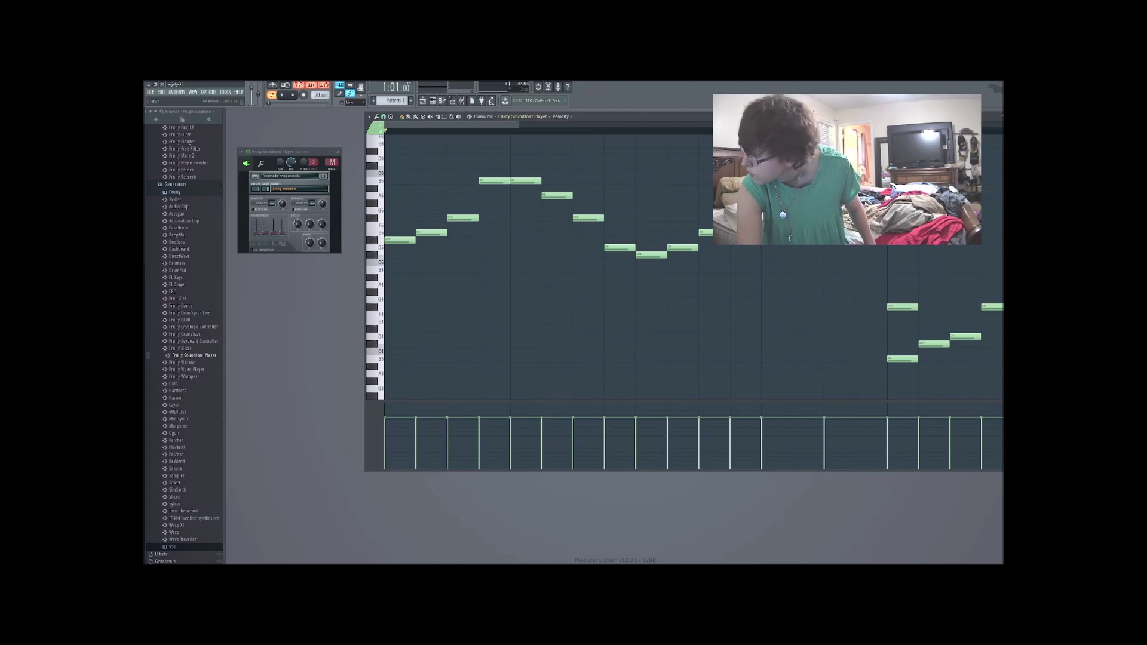
Step: Start an upper line in the second bar, rising from D#5 on the second step to F#5 on the fourth with slide off
{"action": "left_click", "coordinate": [903, 263]}
{"action": "left_click_drag", "start_coordinate": [903, 263], "coordinate": [921, 232]}
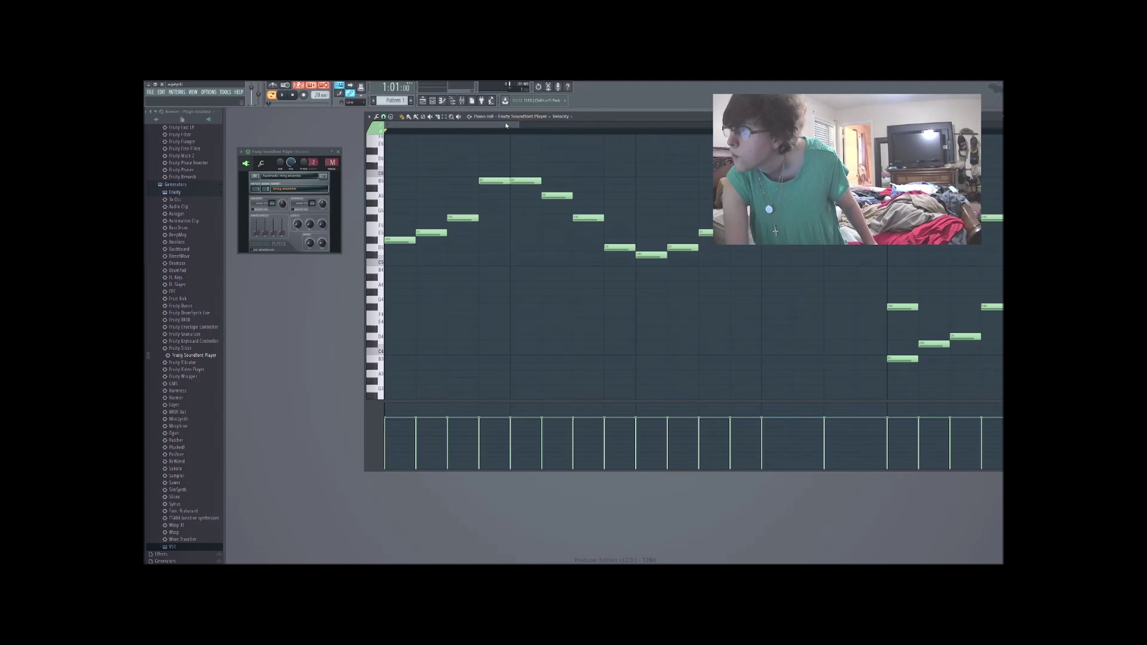
{"action": "left_click_drag", "start_coordinate": [497, 122], "coordinate": [548, 136]}
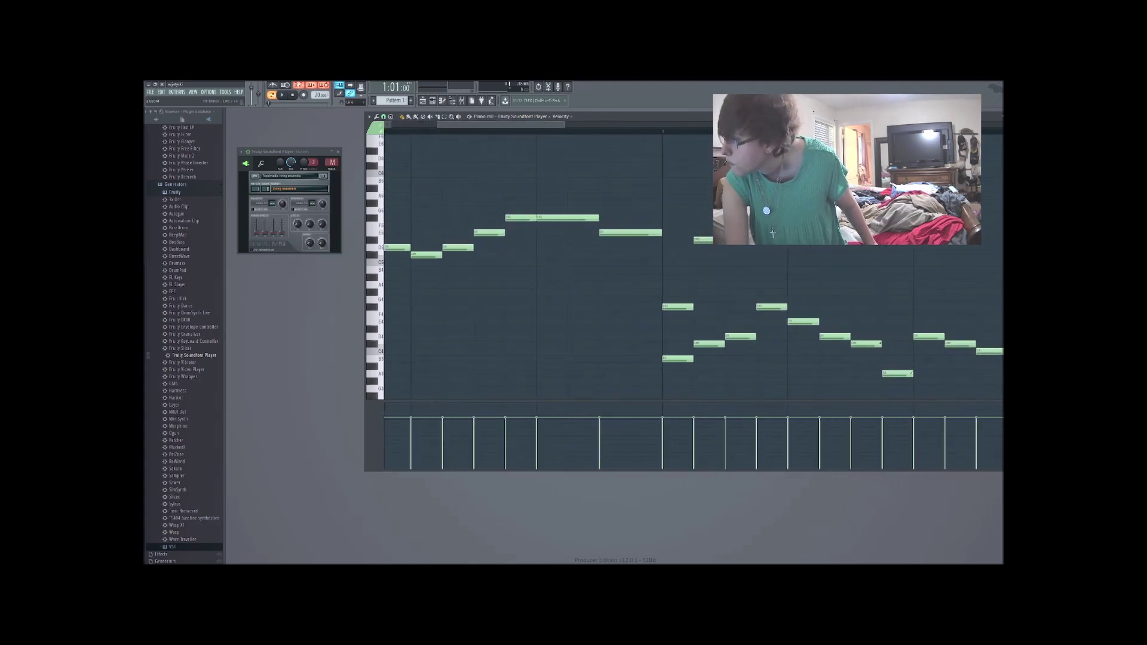
{"action": "double_click", "coordinate": [630, 232]}
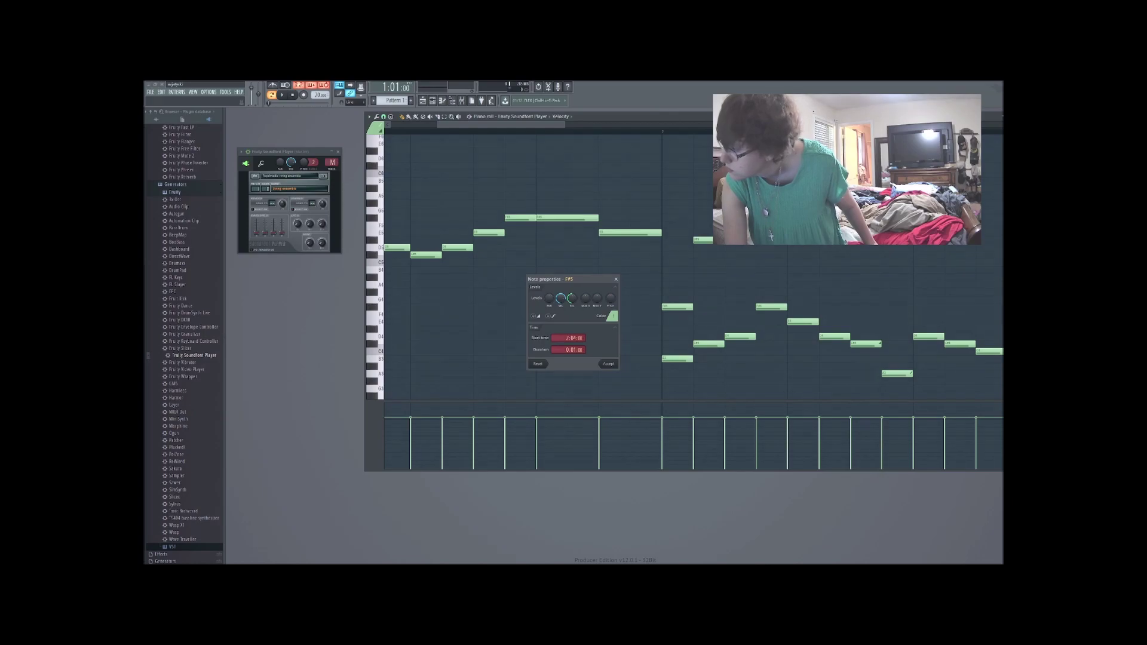
{"action": "left_click", "coordinate": [609, 363]}
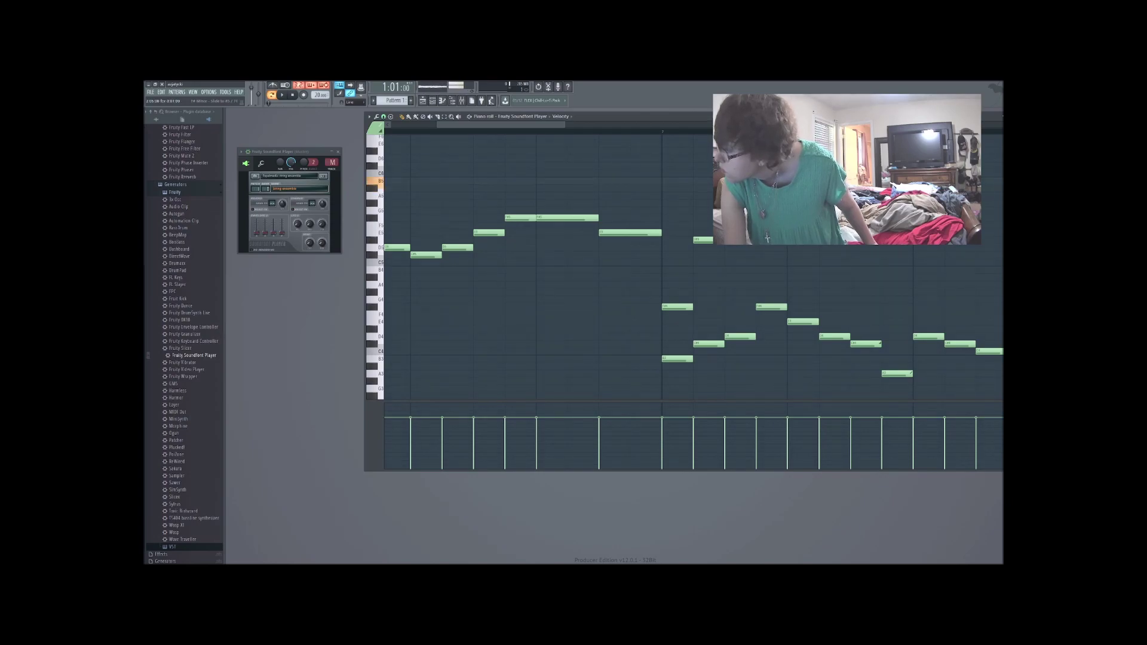
Step: Continue the second bar's upper line with B5, A5 and G#5 on steps five to seven, turning off their slide option
{"action": "double_click", "coordinate": [702, 239]}
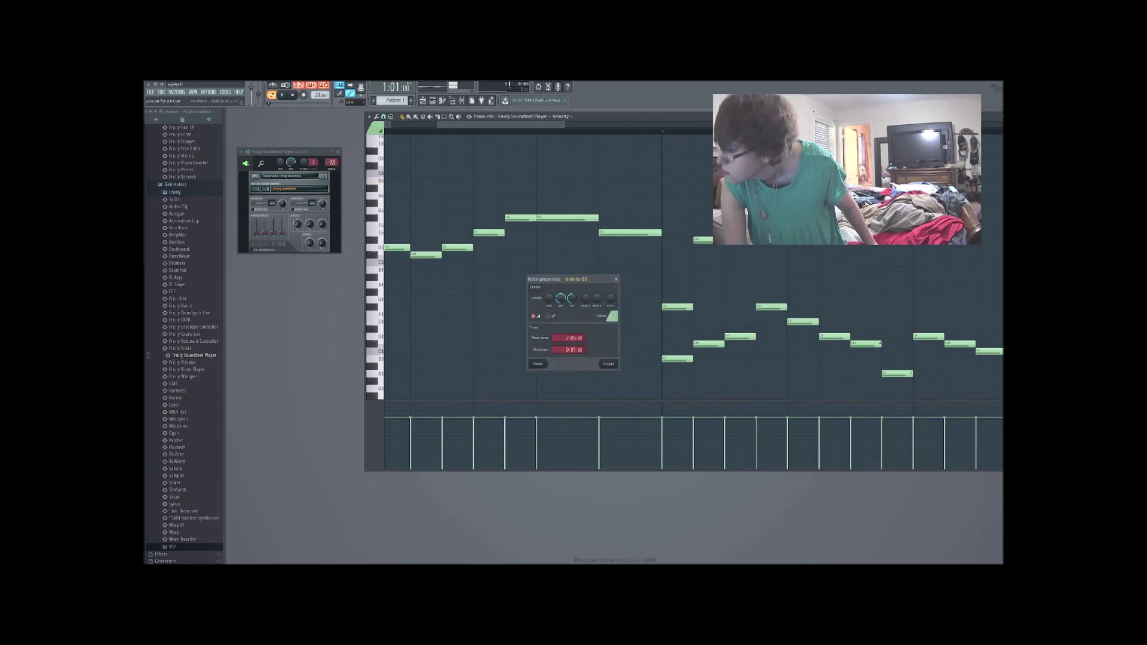
{"action": "left_click", "coordinate": [537, 317]}
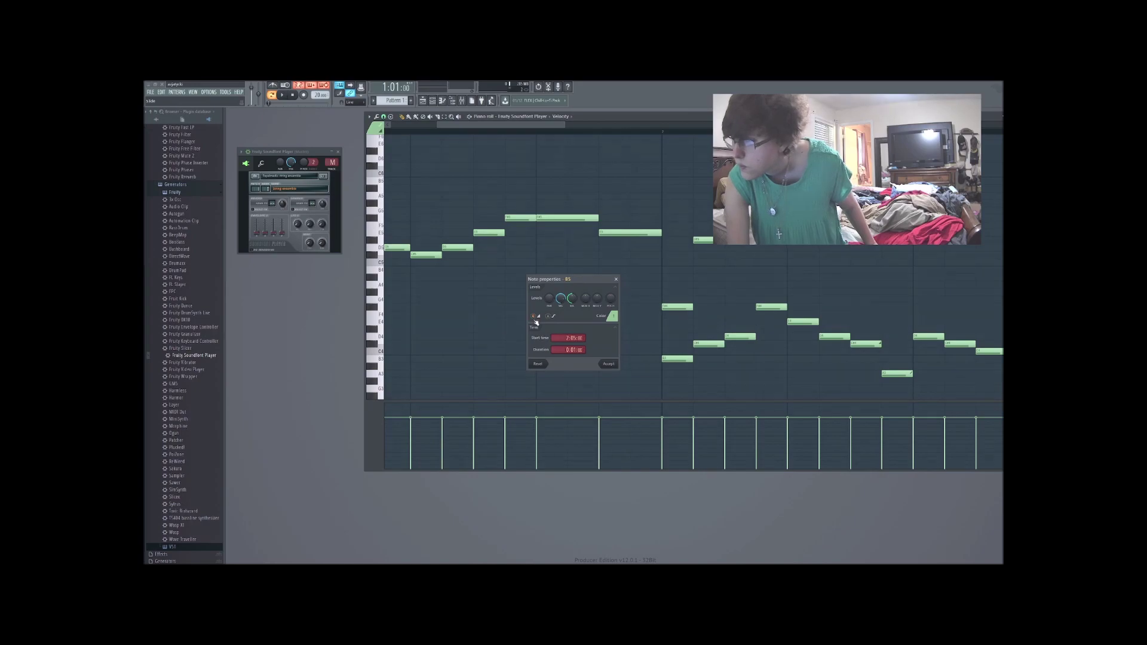
{"action": "left_click", "coordinate": [609, 364]}
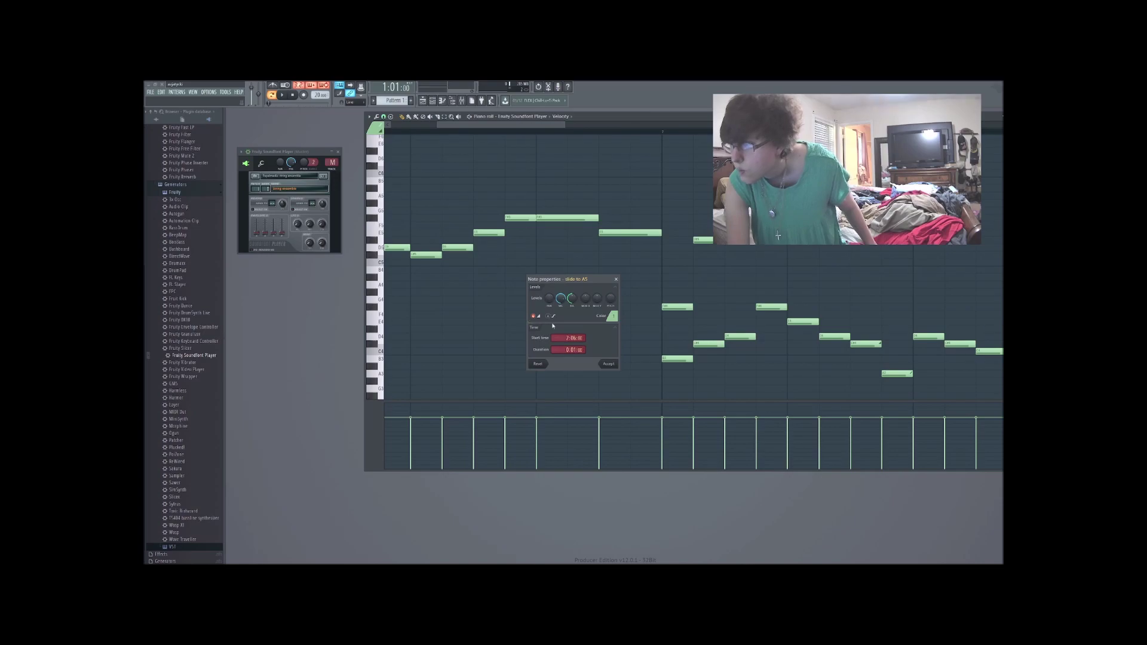
{"action": "left_click", "coordinate": [536, 317]}
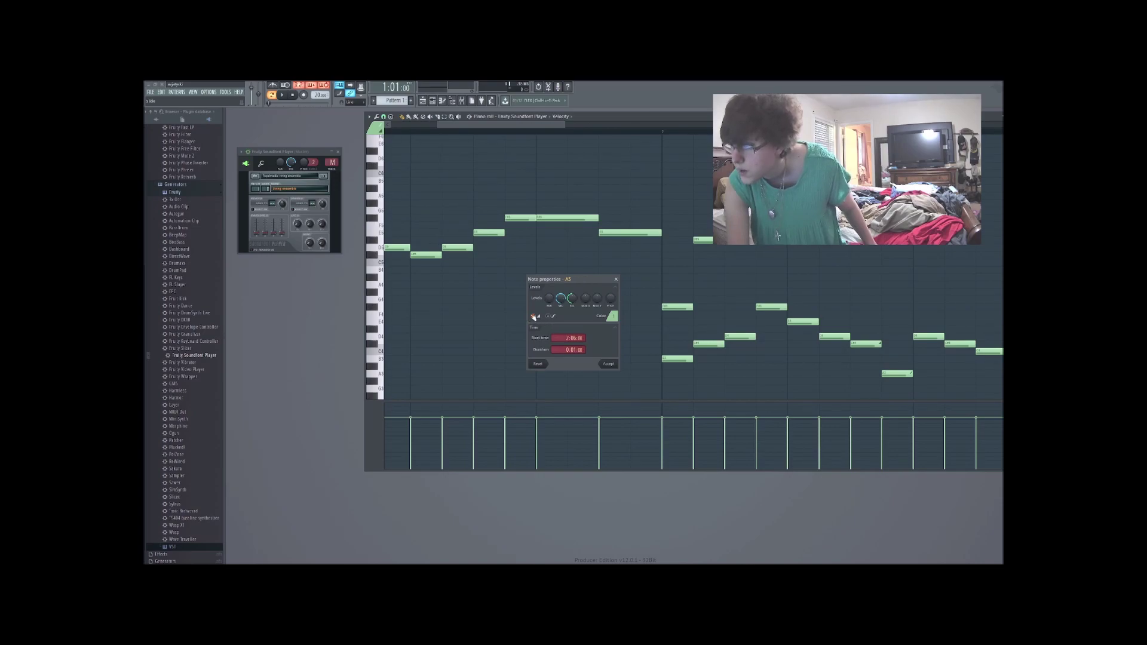
{"action": "left_click", "coordinate": [608, 363]}
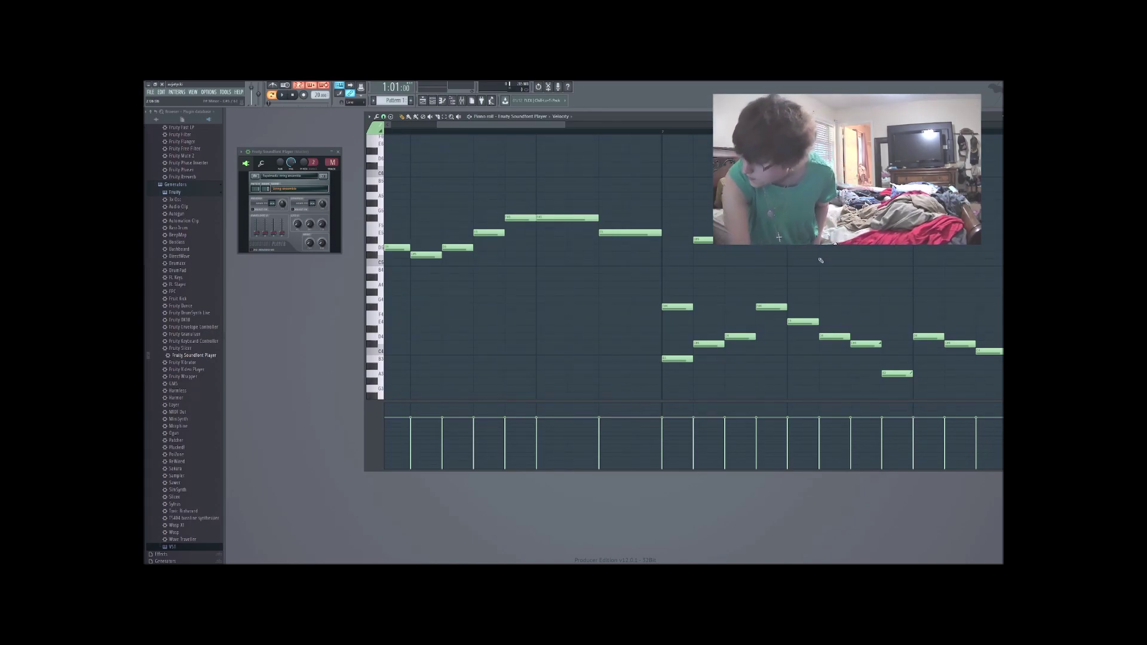
{"action": "double_click", "coordinate": [873, 345]}
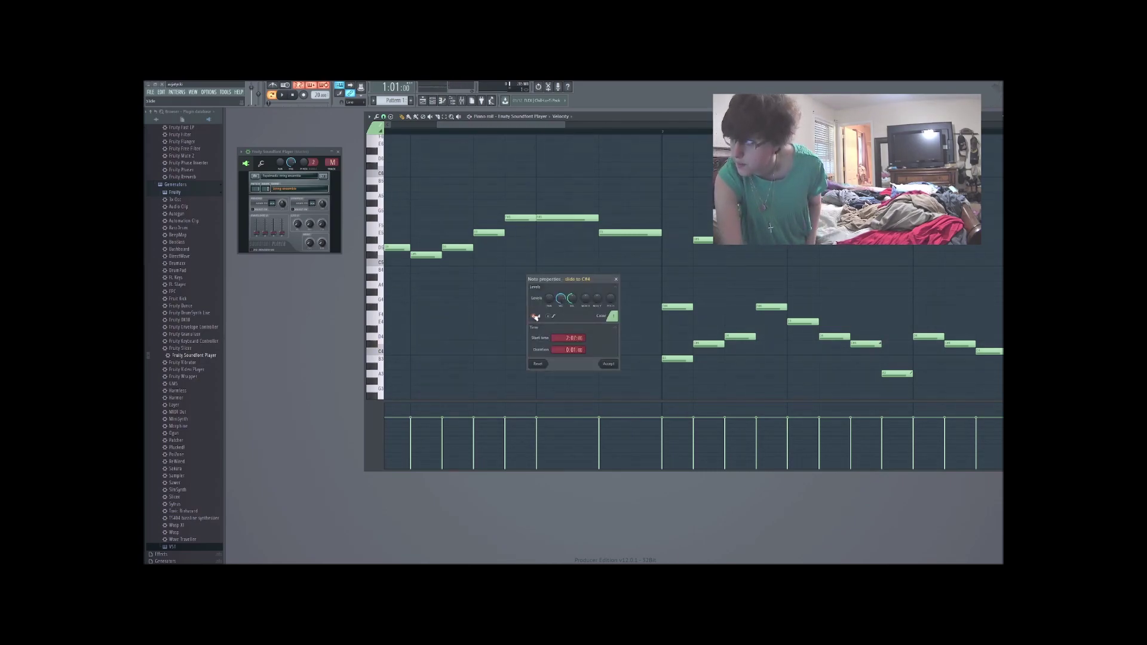
{"action": "left_click", "coordinate": [615, 365]}
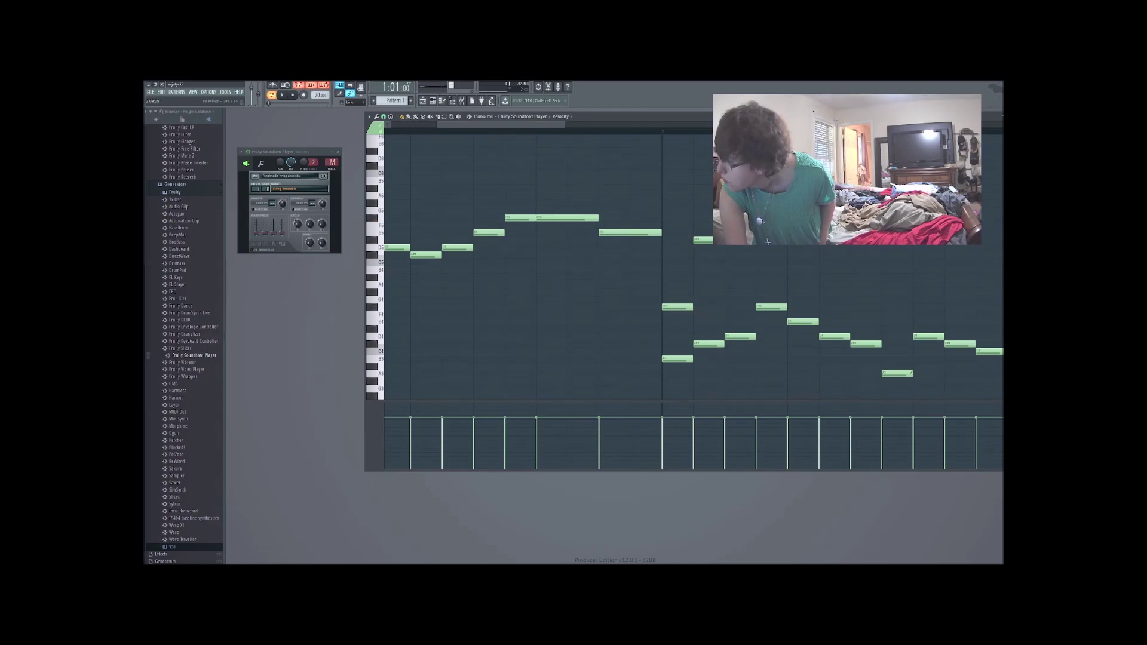
{"action": "left_click", "coordinate": [929, 247]}
{"action": "double_click", "coordinate": [928, 248]}
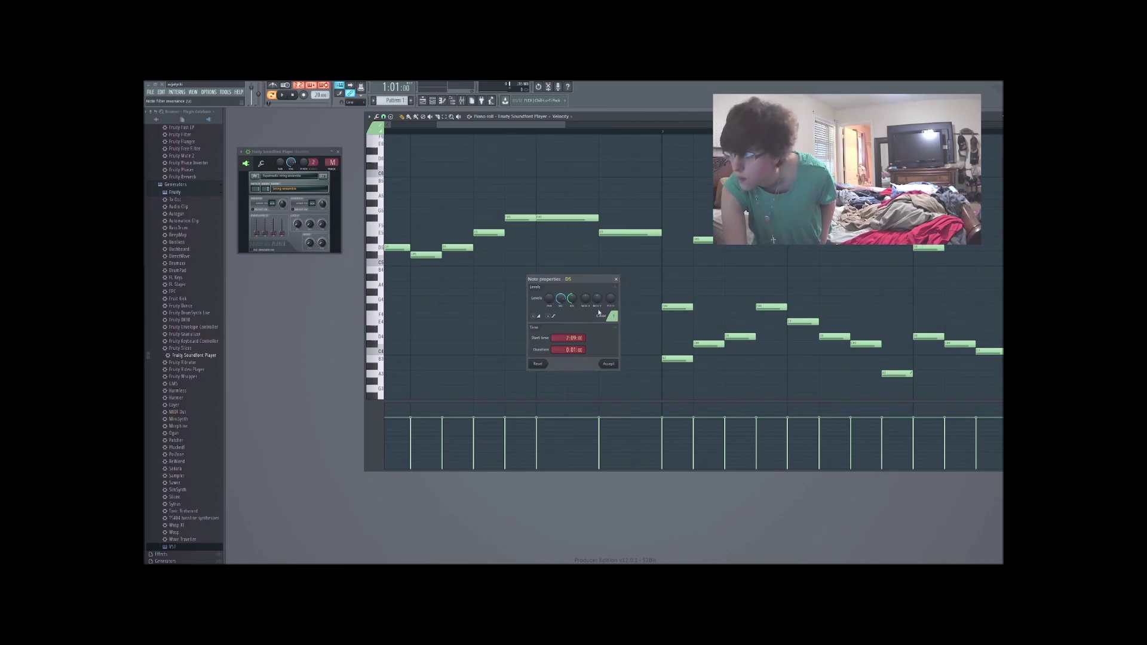
{"action": "left_click", "coordinate": [609, 364]}
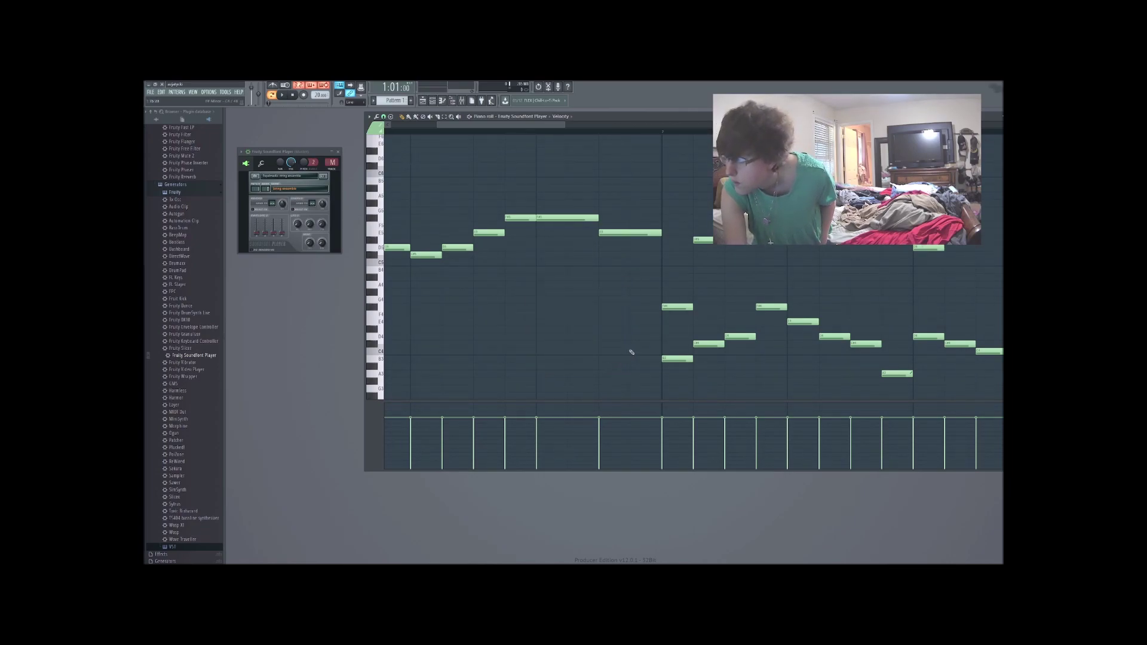
{"action": "right_click", "coordinate": [922, 249]}
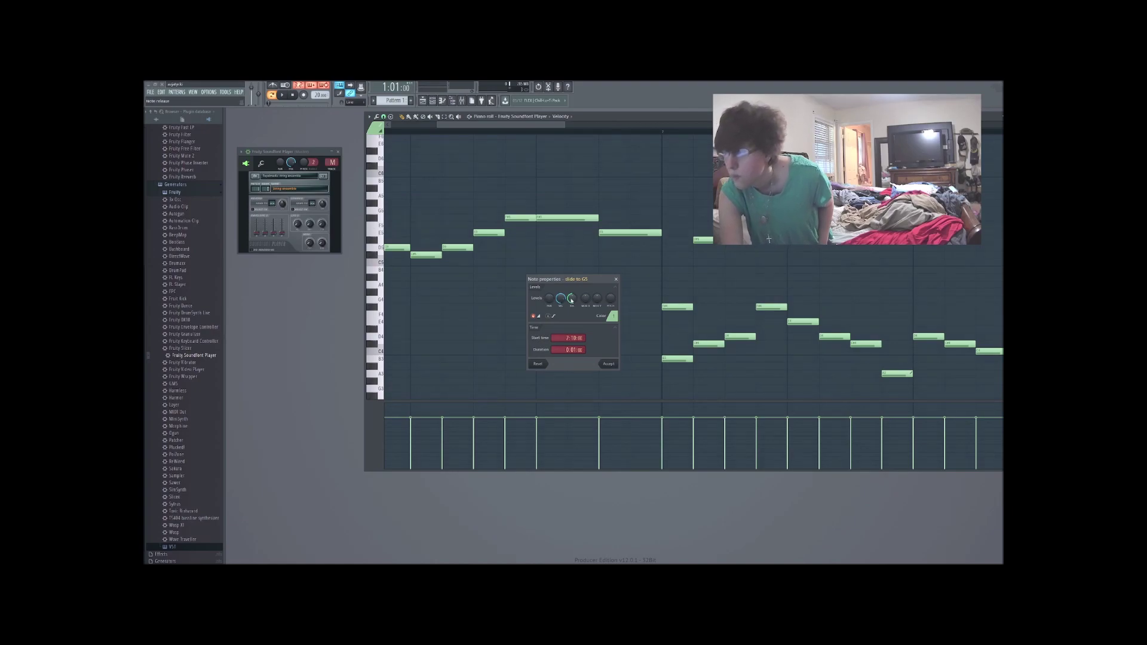
Step: Extend the second bar's upper line with G5 on the tenth step and F5 on the eleventh, turning off slide for both
{"action": "left_click", "coordinate": [532, 316]}
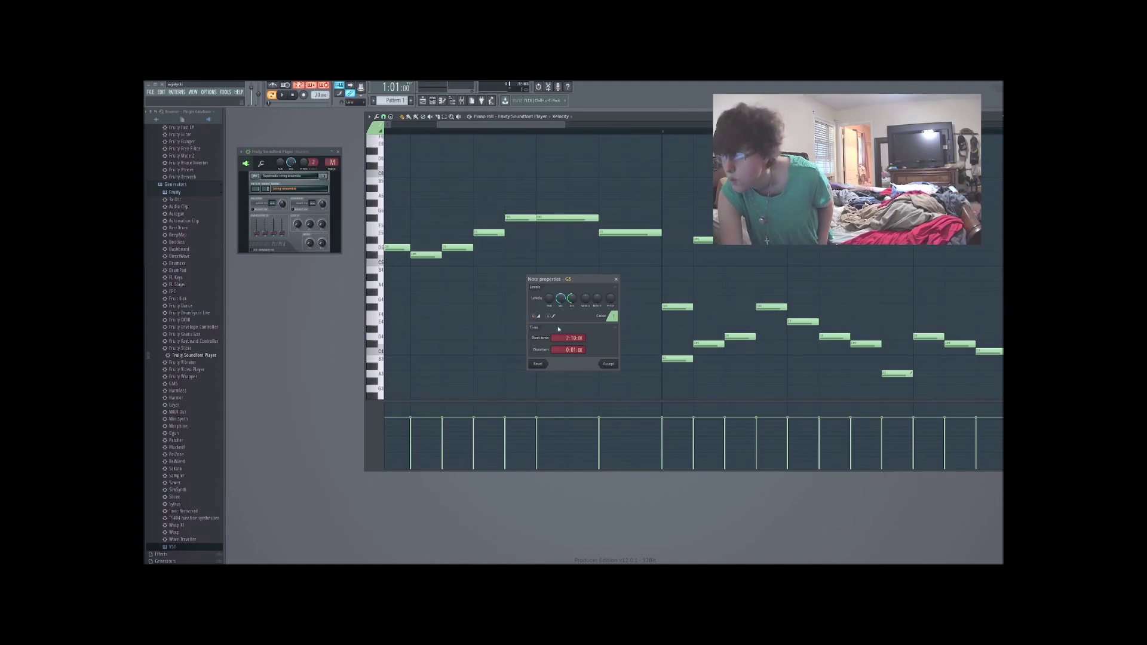
{"action": "left_click", "coordinate": [607, 364]}
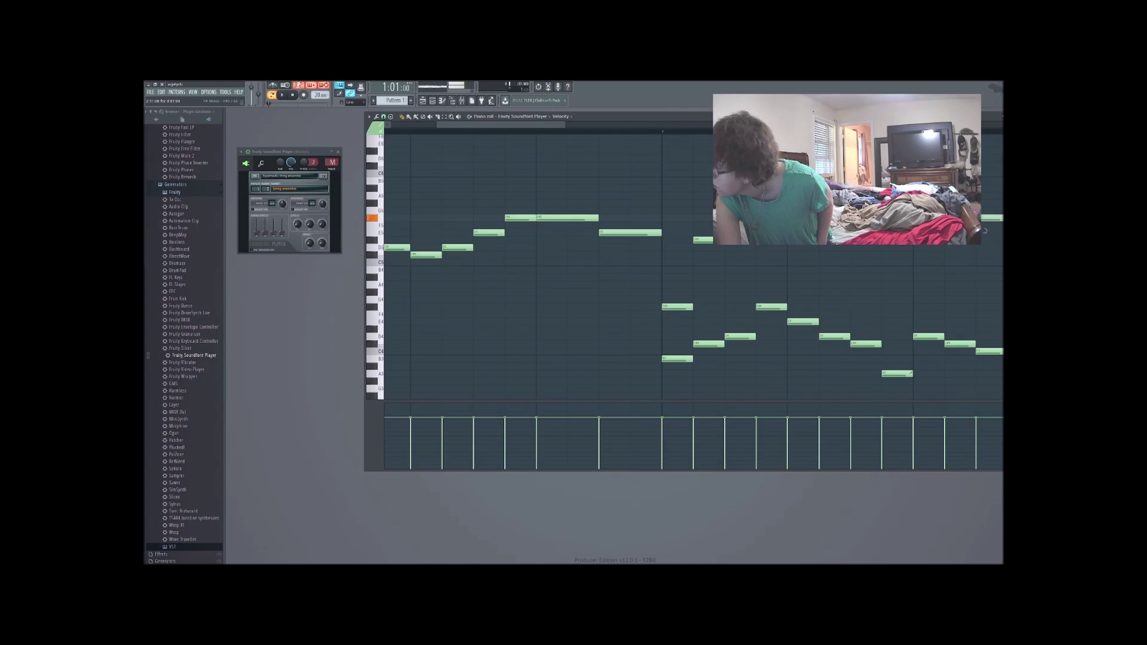
{"action": "left_click", "coordinate": [982, 225]}
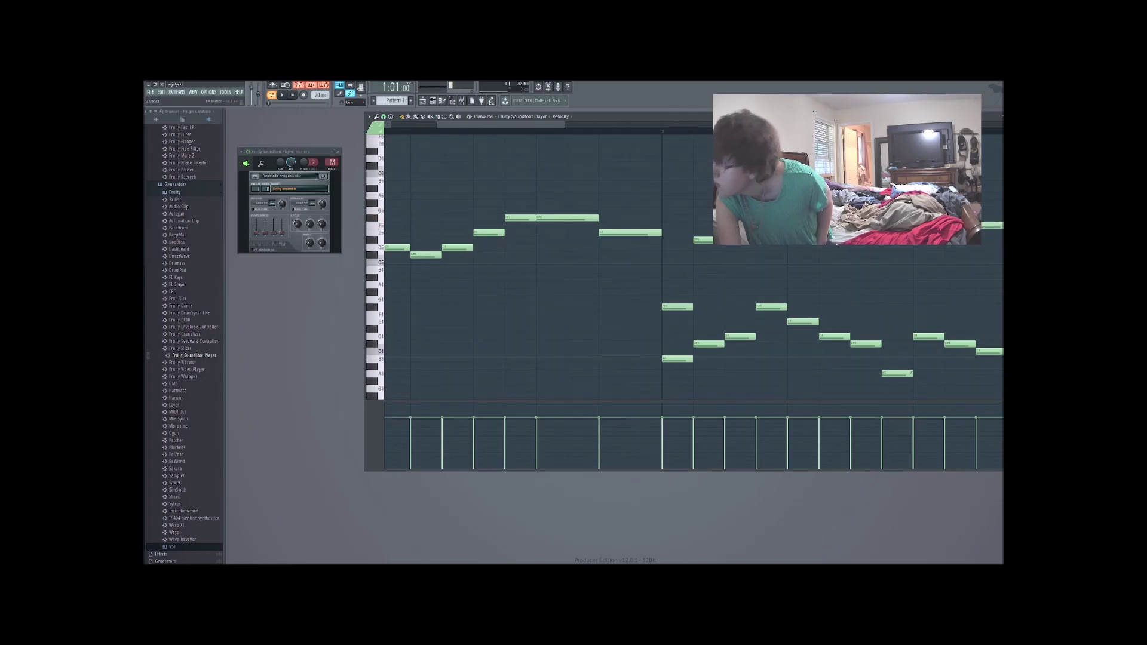
{"action": "scroll", "coordinate": [589, 132], "scroll_direction": "down", "scroll_amount": 3}
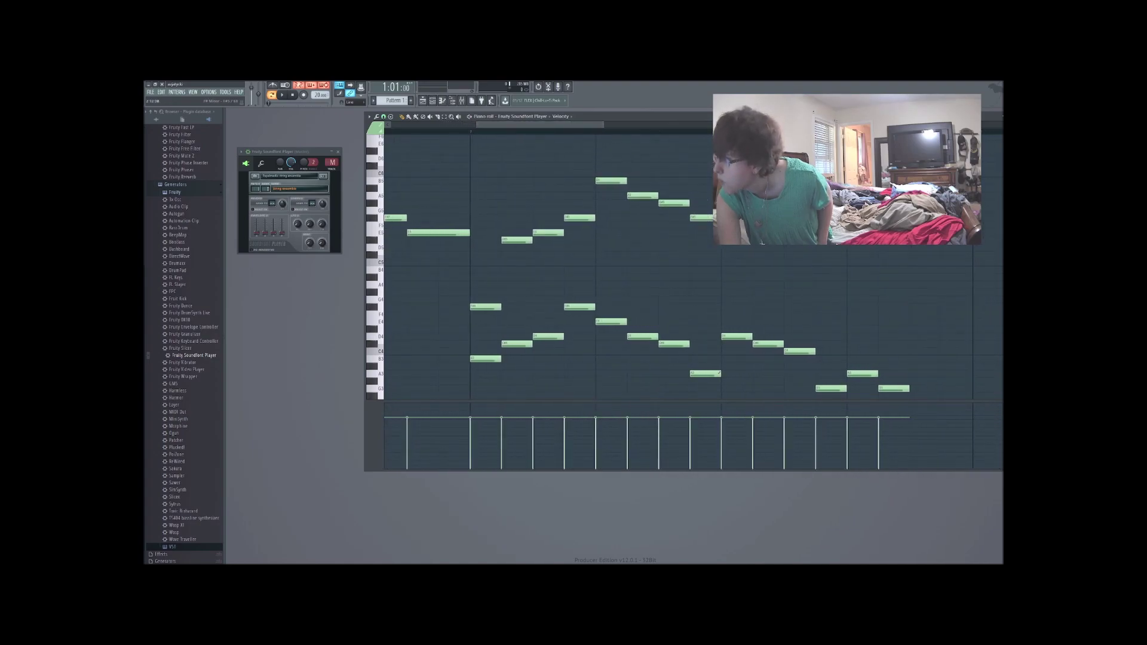
{"action": "double_click", "coordinate": [718, 373]}
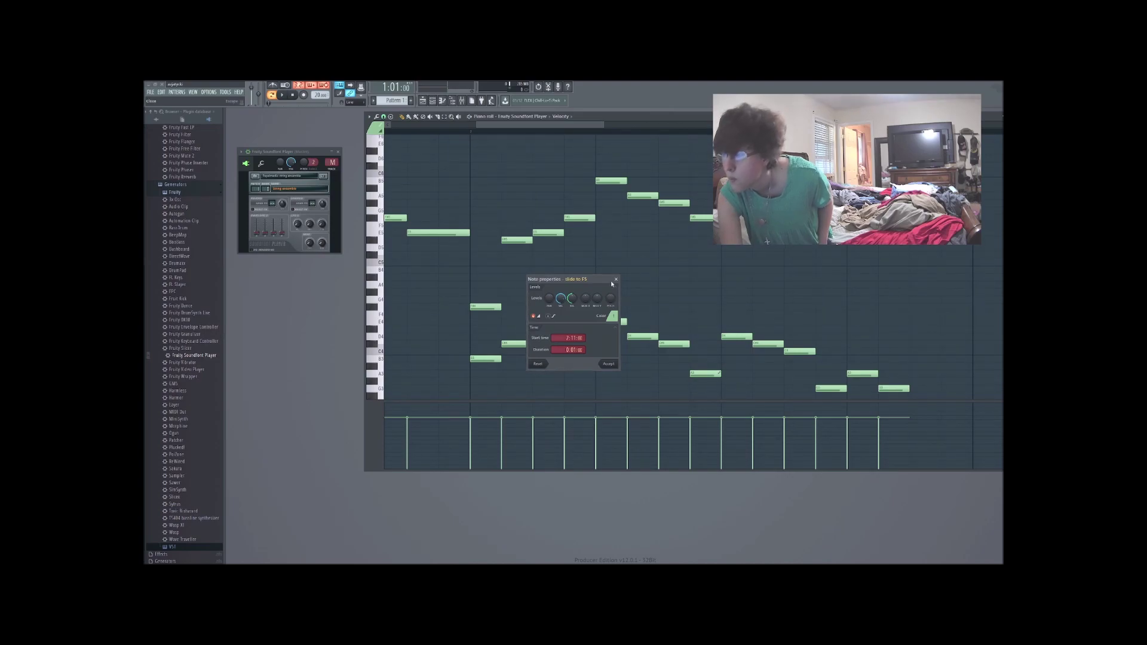
{"action": "left_click", "coordinate": [538, 316]}
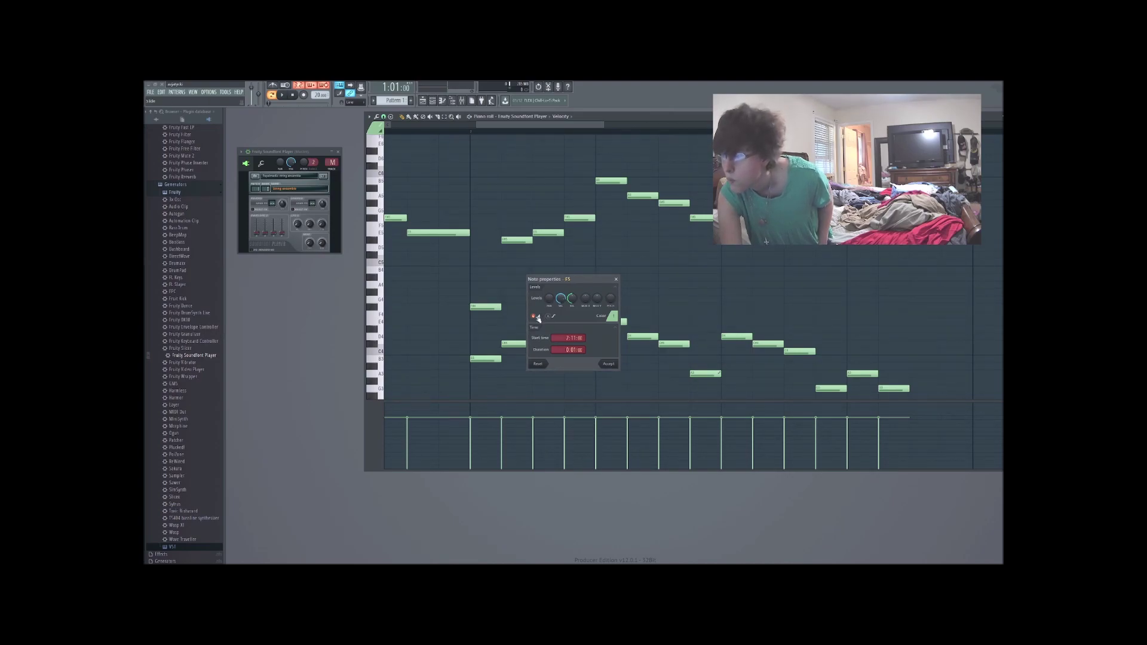
{"action": "left_click", "coordinate": [608, 364]}
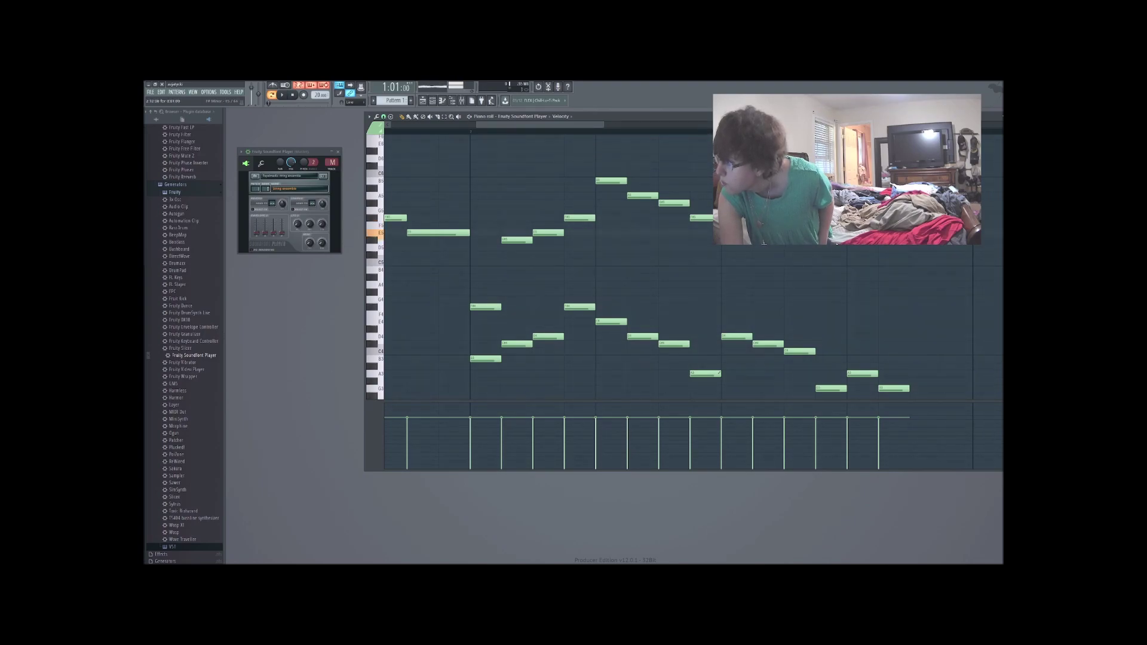
Step: Turn off slide for the upper line's E5 note on the second bar's twelfth step
{"action": "double_click", "coordinate": [610, 322]}
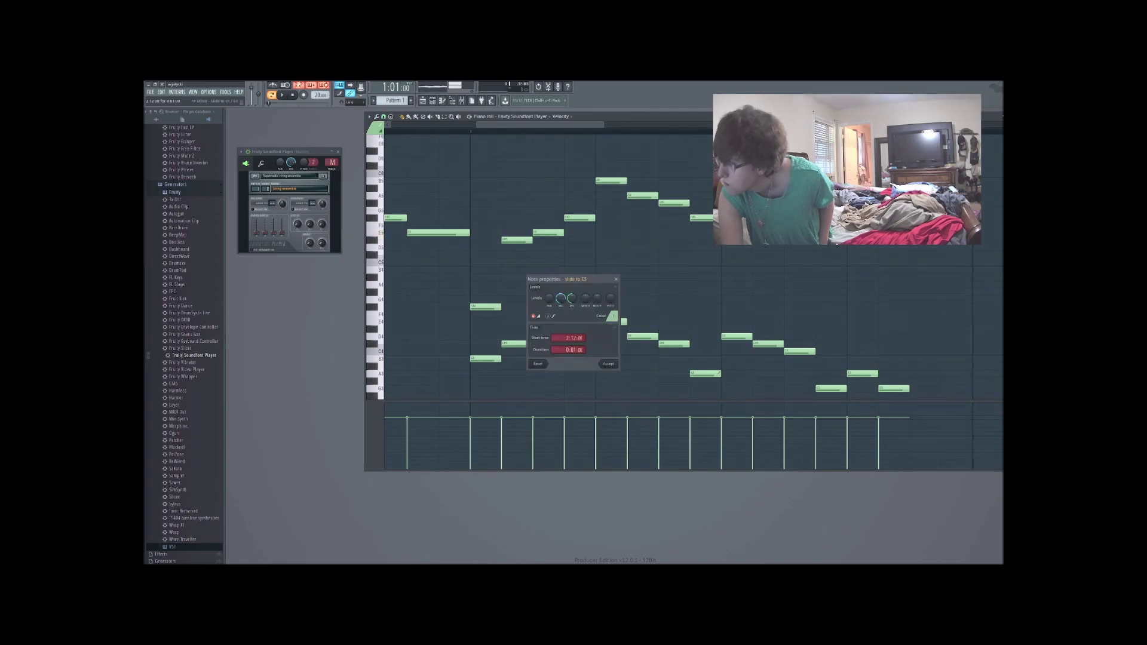
{"action": "left_click", "coordinate": [546, 315]}
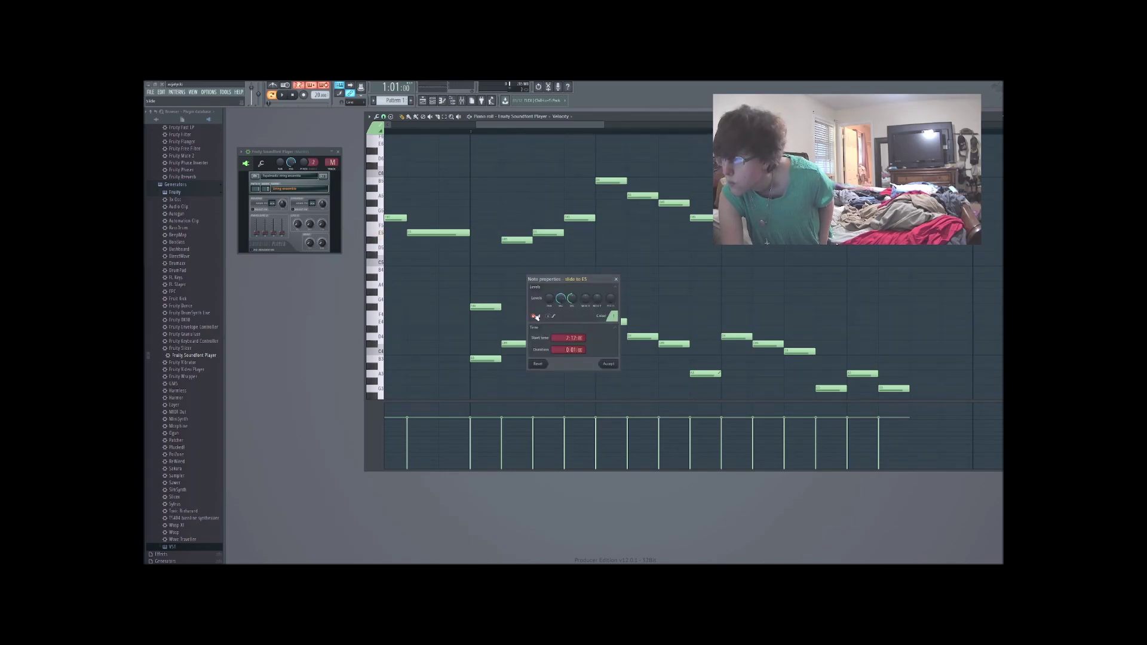
{"action": "left_click", "coordinate": [609, 365]}
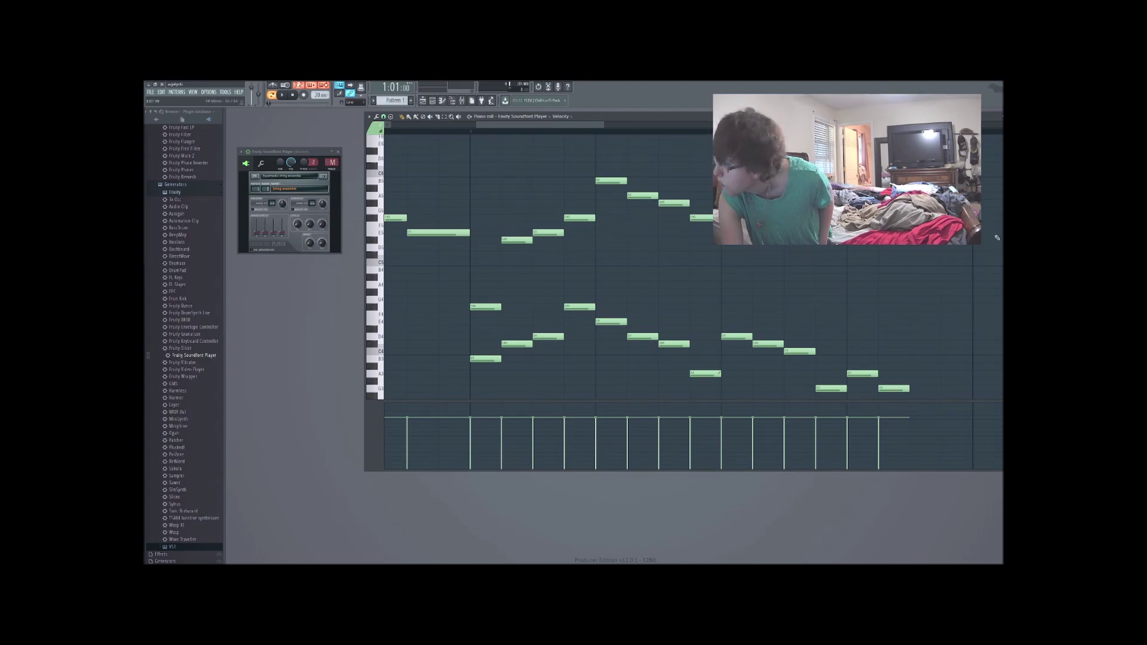
Step: Add C5 on the thirteenth step of the second bar's upper line, lower it to A#4 and turn off its slide
{"action": "left_click", "coordinate": [856, 253]}
{"action": "left_click_drag", "start_coordinate": [855, 253], "coordinate": [858, 261]}
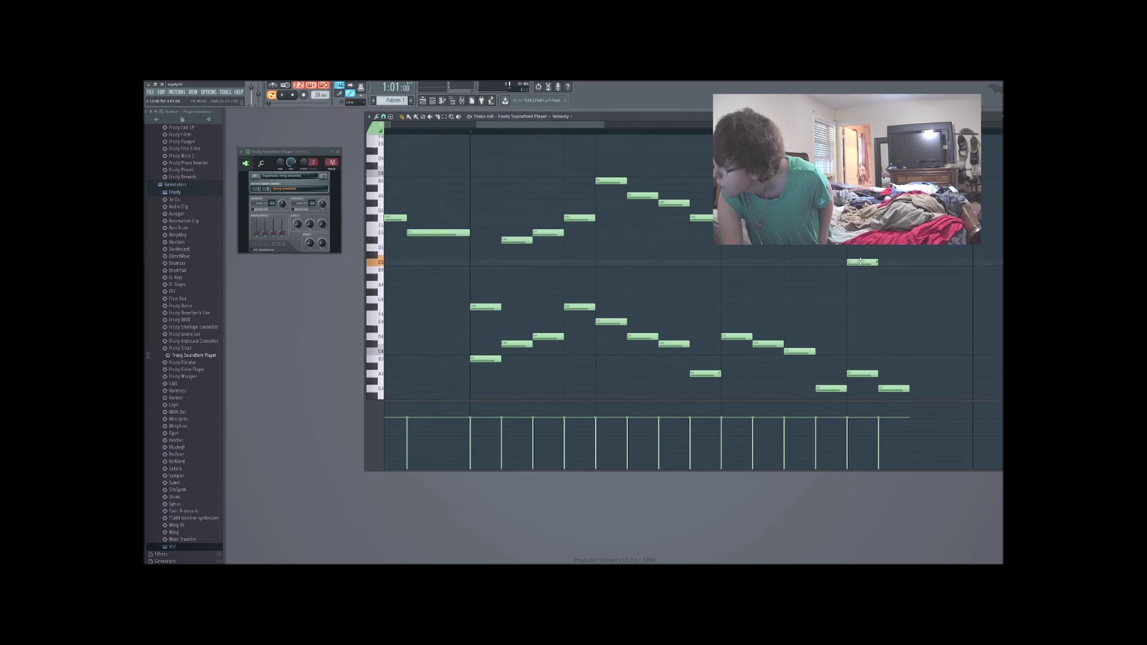
{"action": "double_click", "coordinate": [858, 262]}
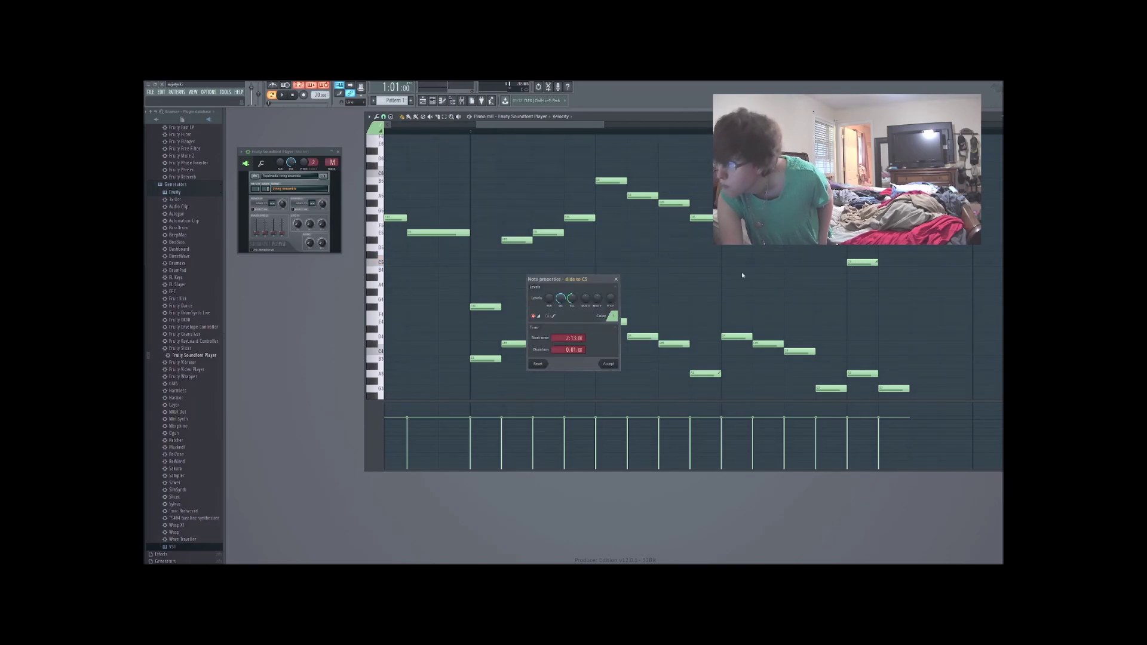
{"action": "left_click", "coordinate": [608, 364]}
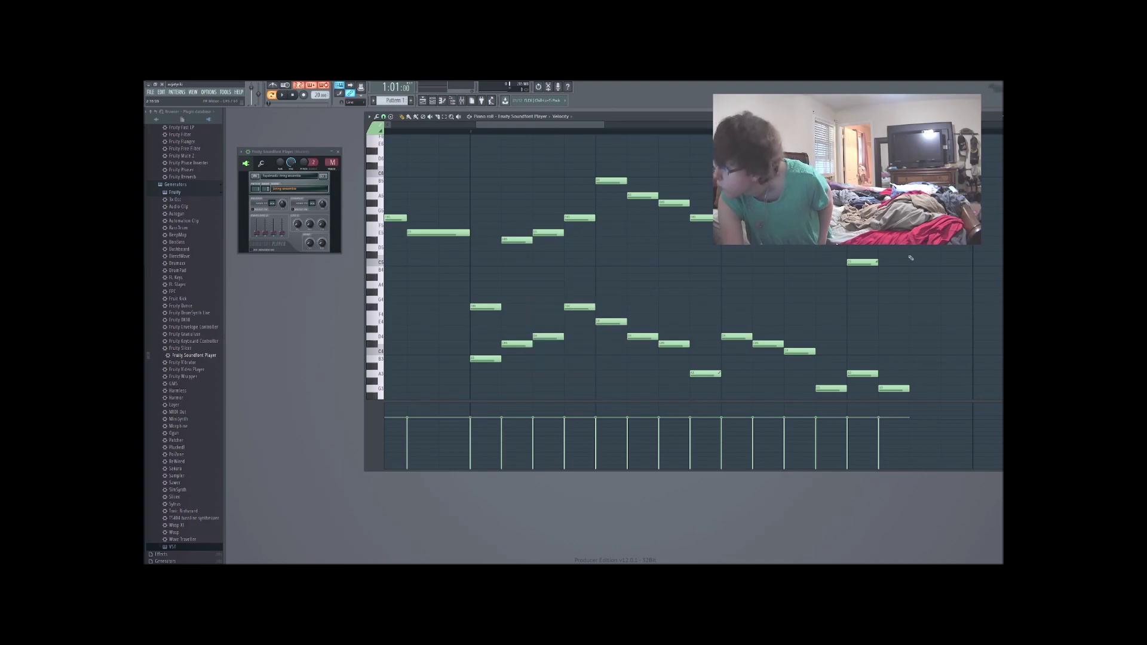
{"action": "left_click_drag", "start_coordinate": [857, 266], "coordinate": [856, 281]}
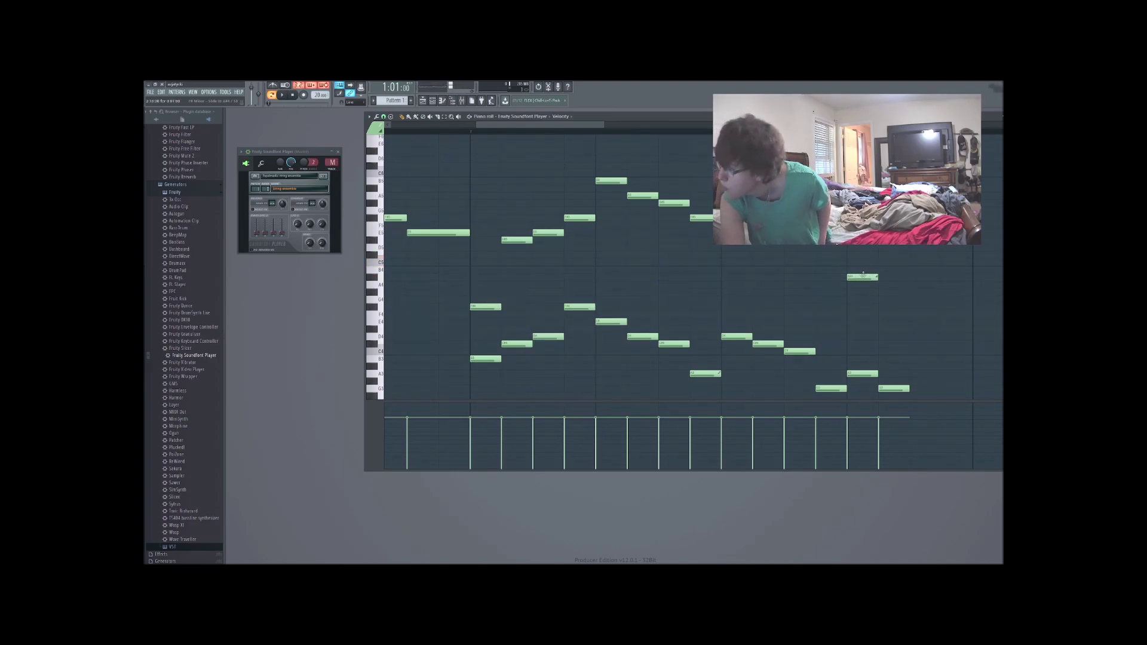
{"action": "double_click", "coordinate": [867, 277]}
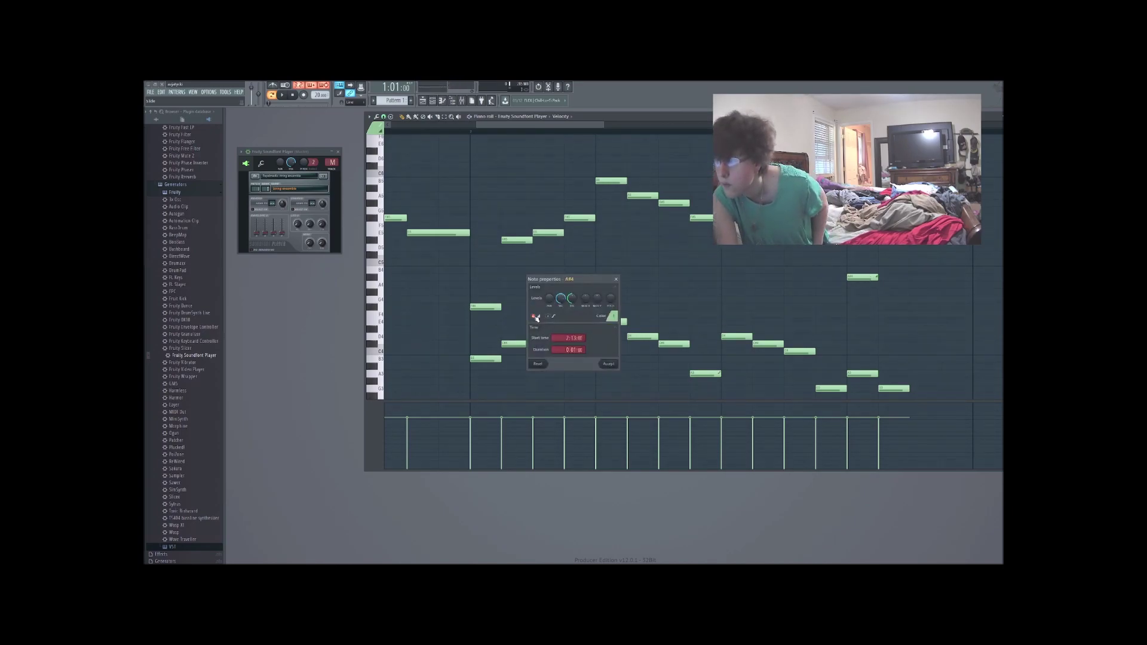
{"action": "left_click", "coordinate": [609, 363]}
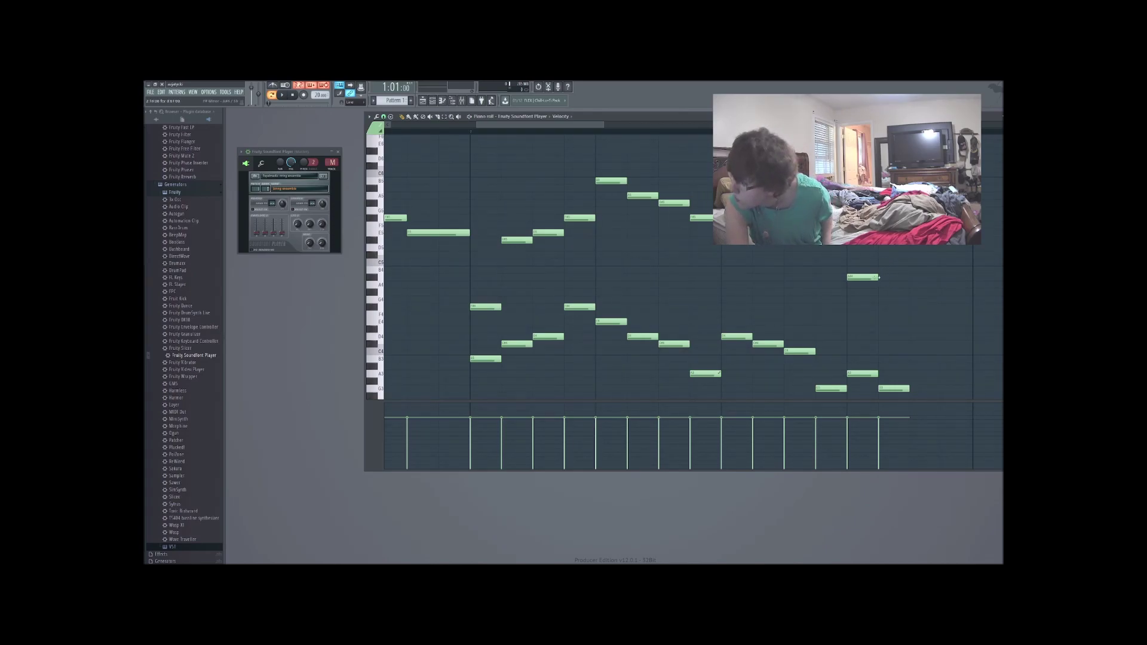
Step: Place D5 on the upper line's fifteenth step with slide off, removing the trial D5 from the fourteenth step
{"action": "left_click", "coordinate": [860, 278]}
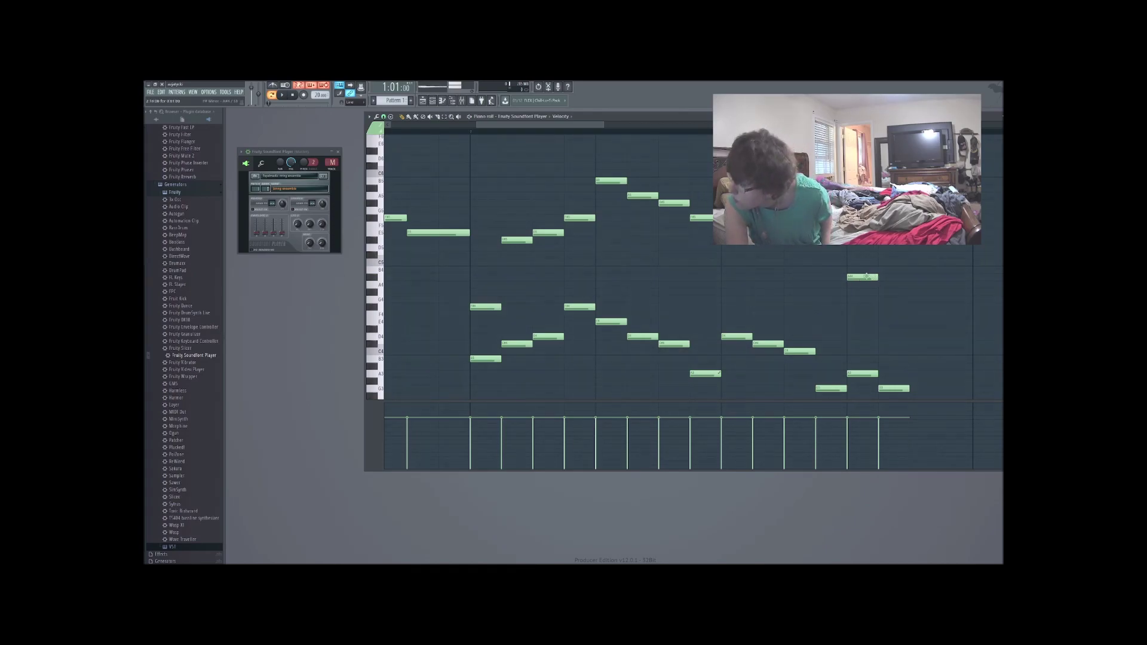
{"action": "left_click_drag", "start_coordinate": [889, 262], "coordinate": [887, 248]}
{"action": "right_click", "coordinate": [887, 251]}
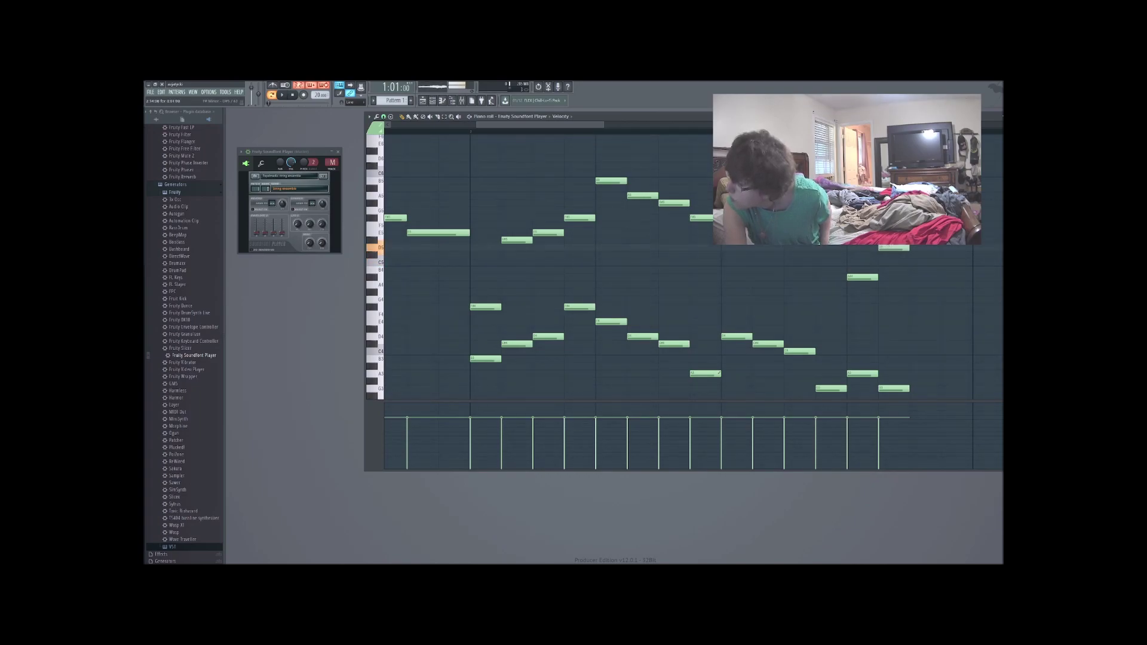
{"action": "left_click", "coordinate": [920, 247]}
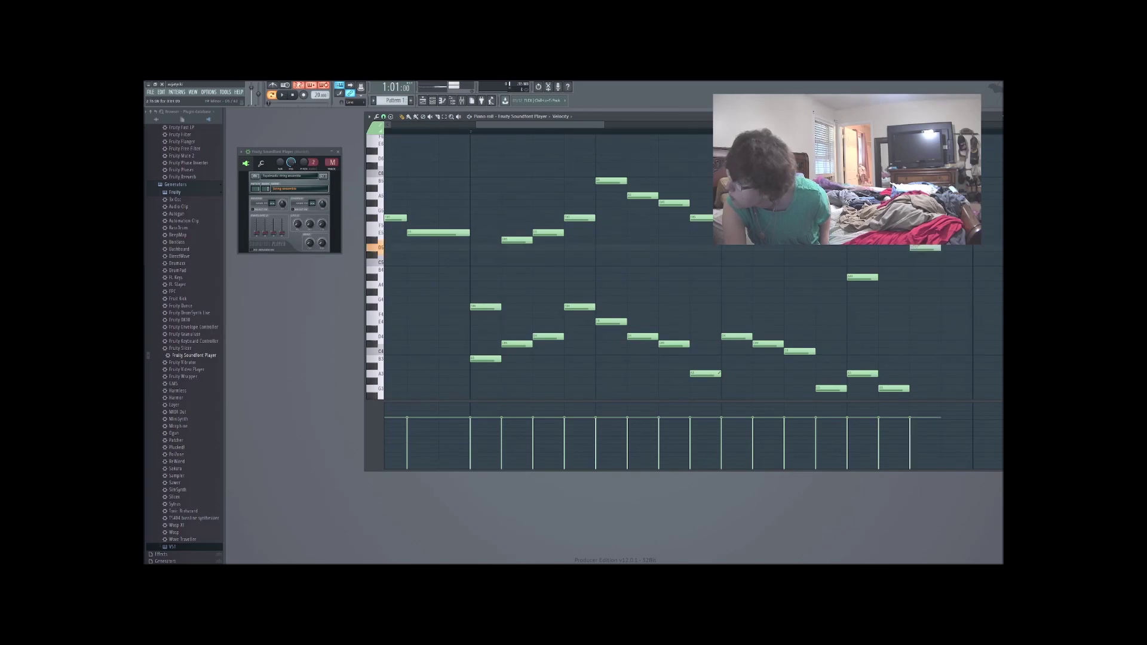
{"action": "double_click", "coordinate": [935, 248]}
{"action": "left_click", "coordinate": [533, 316]}
{"action": "left_click", "coordinate": [608, 365]}
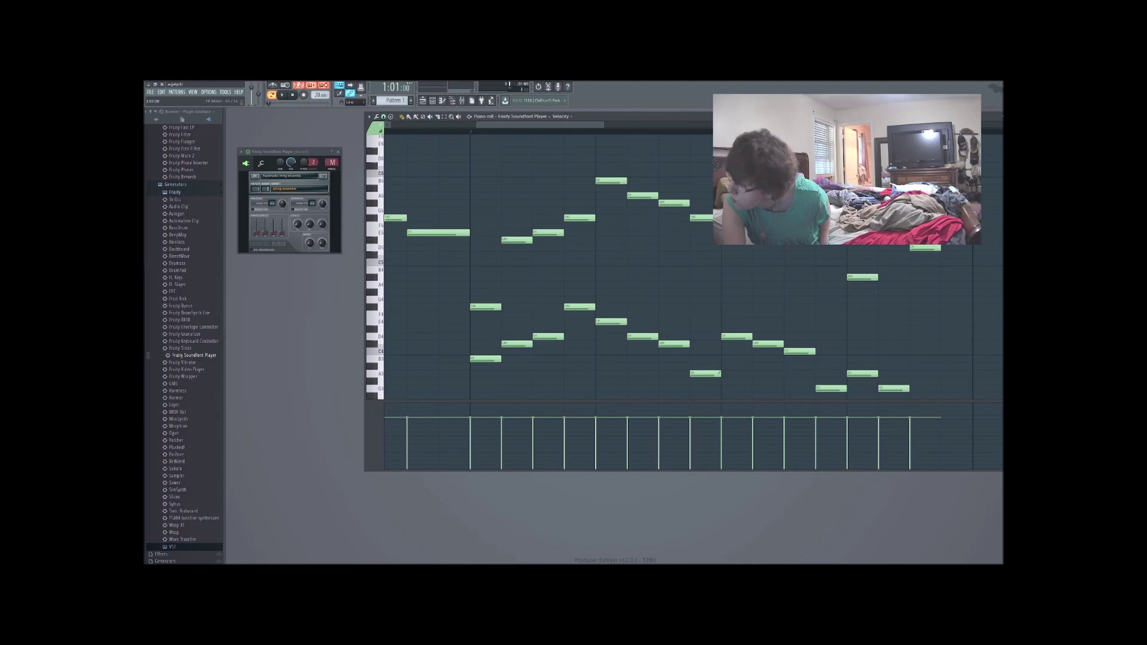
Step: End the second bar's upper line with C5 on the sixteenth step, with slide and portamento off
{"action": "left_click", "coordinate": [954, 264]}
{"action": "double_click", "coordinate": [954, 263]}
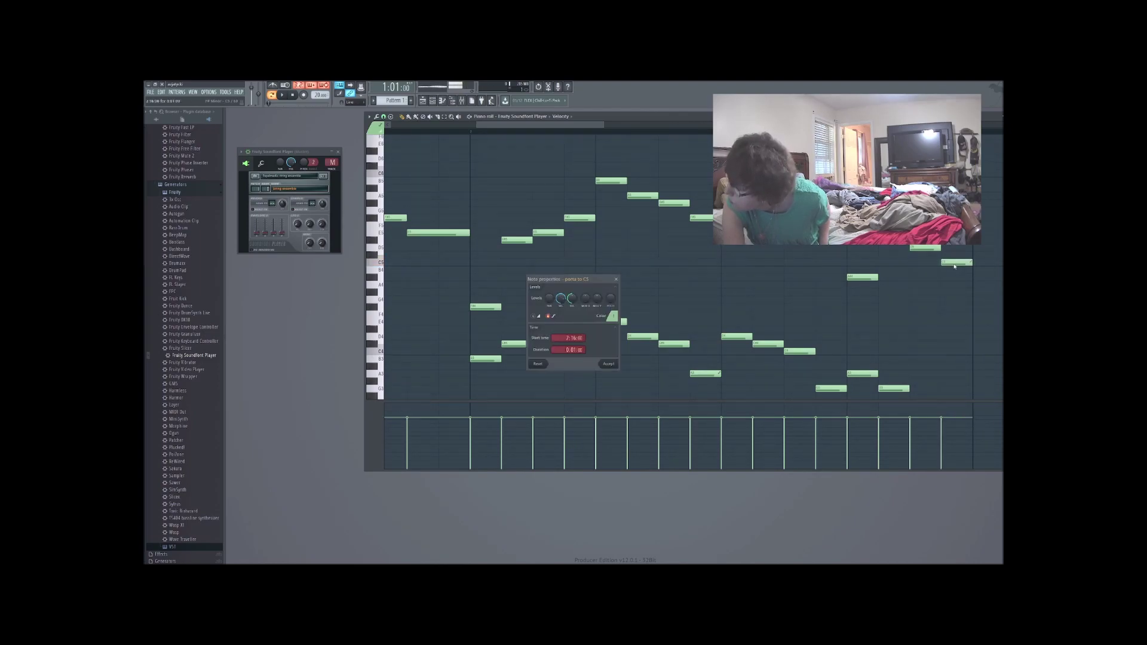
{"action": "left_click", "coordinate": [548, 316]}
{"action": "left_click", "coordinate": [608, 365]}
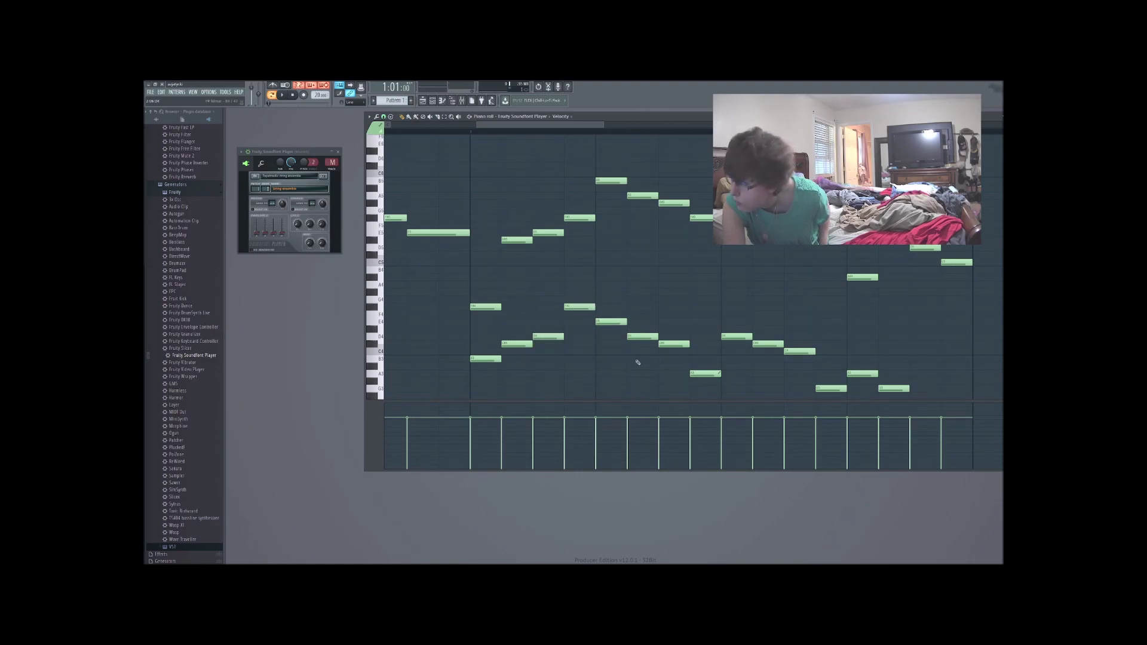
Step: Raise the second bar's lower fourteenth-step note to G#3 and add G3 on the fifteenth step
{"action": "left_click", "coordinate": [865, 375]}
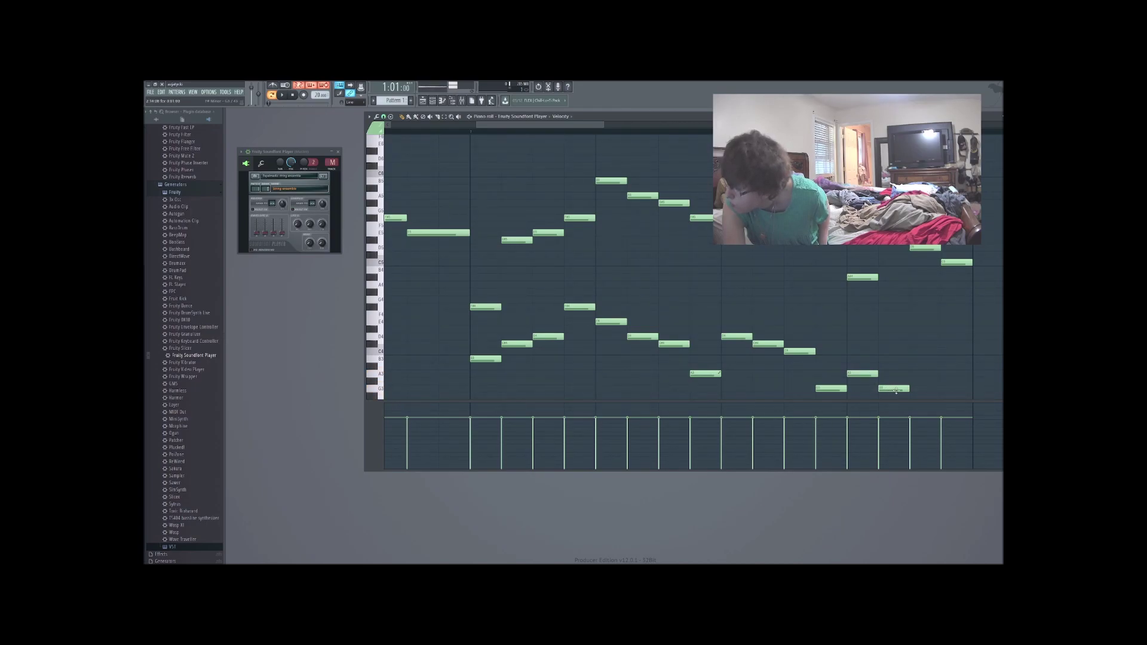
{"action": "scroll", "coordinate": [923, 394], "scroll_direction": "down", "scroll_amount": 2}
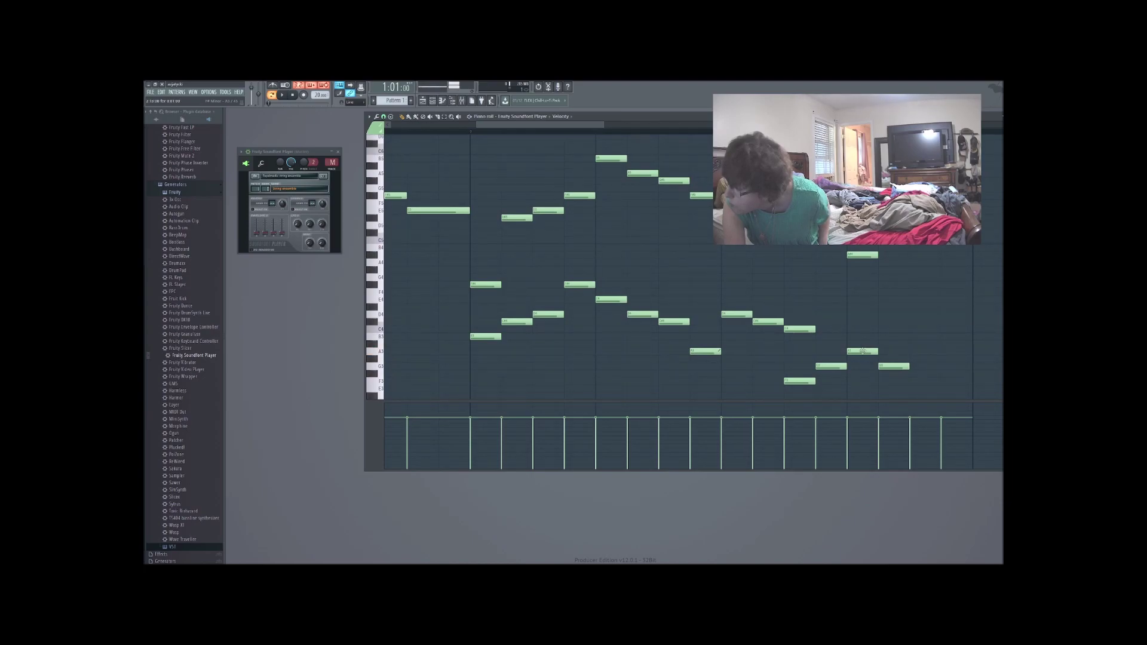
{"action": "left_click", "coordinate": [892, 367]}
{"action": "left_click_drag", "start_coordinate": [893, 367], "coordinate": [894, 359]}
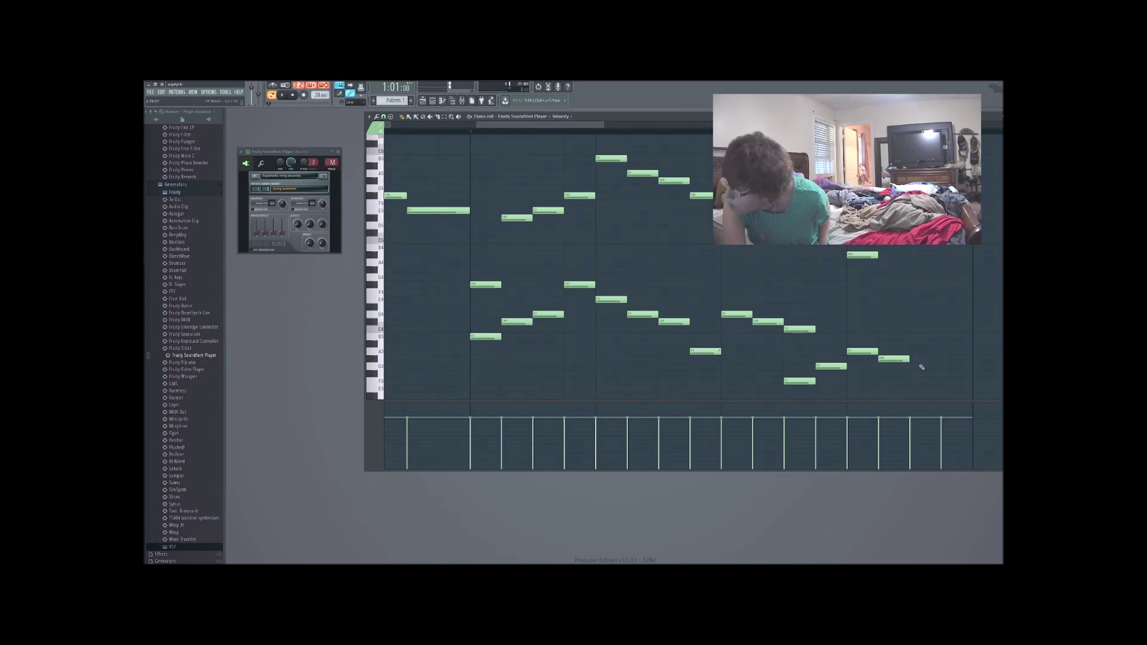
{"action": "left_click", "coordinate": [917, 366]}
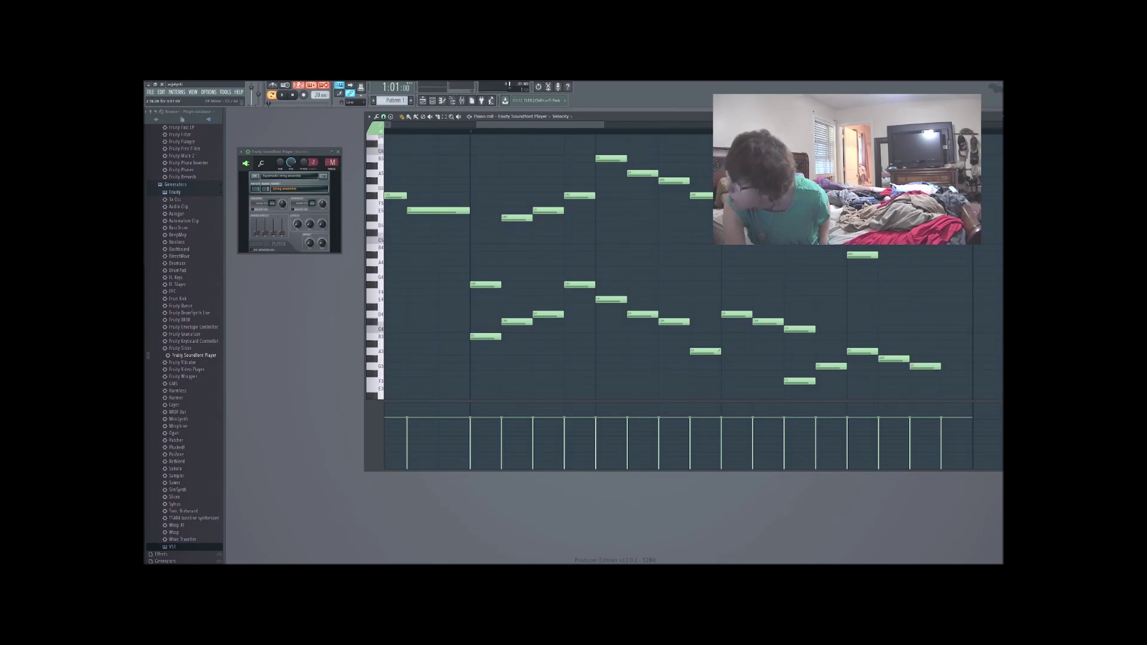
Step: Lower the fifteenth-step note to F3 and add C#3 on the second bar's sixteenth step with slide off
{"action": "left_click", "coordinate": [371, 218]}
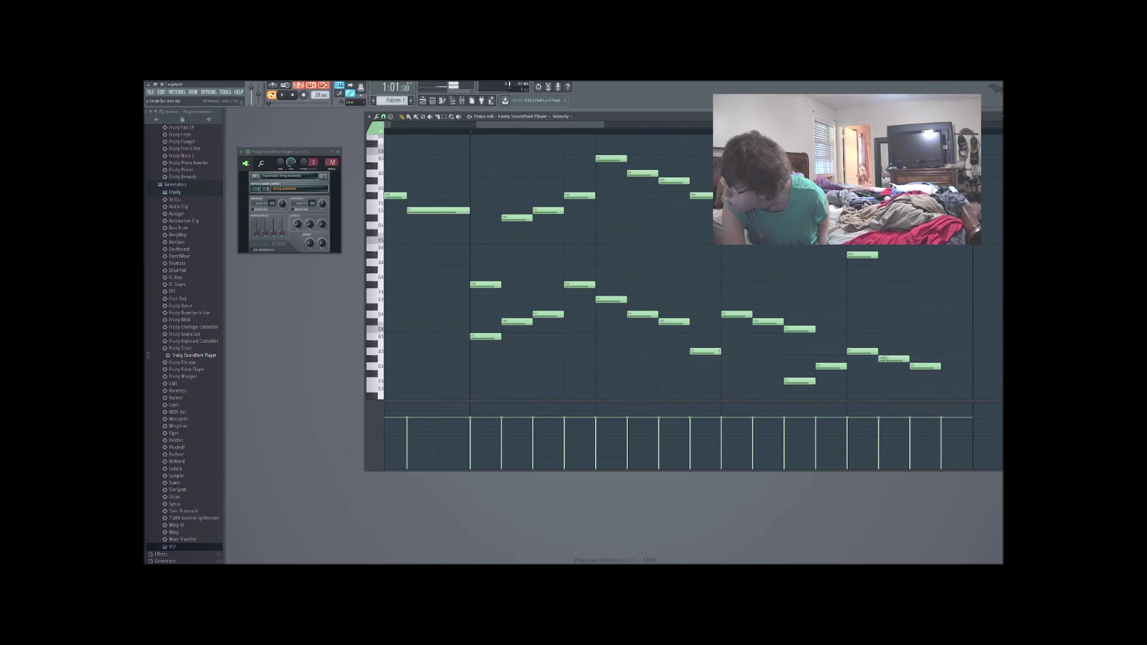
{"action": "left_click", "coordinate": [923, 365]}
{"action": "left_click", "coordinate": [923, 366]}
{"action": "left_click_drag", "start_coordinate": [921, 374], "coordinate": [948, 344]}
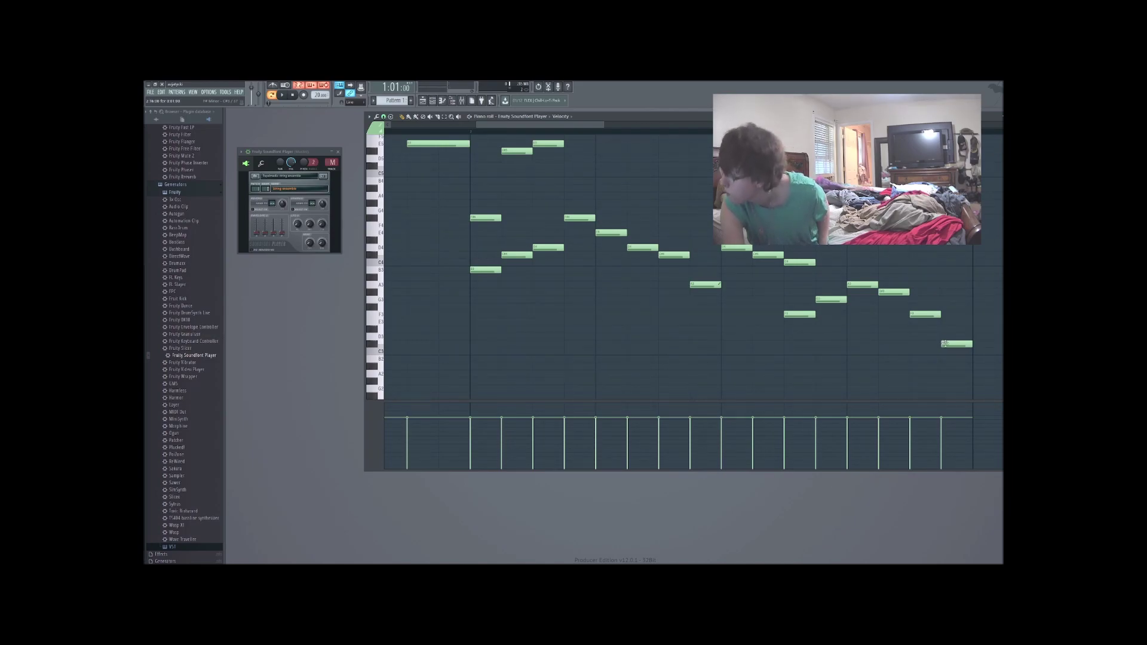
{"action": "left_click", "coordinate": [947, 345]}
{"action": "double_click", "coordinate": [946, 345]}
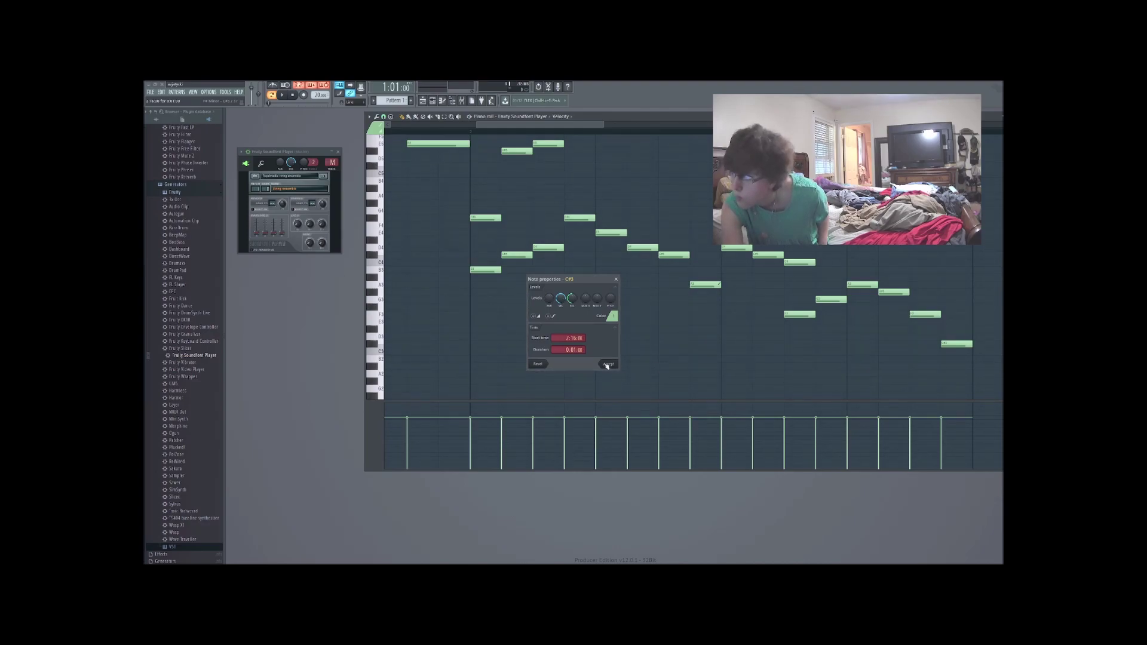
{"action": "key", "text": "Escape"}
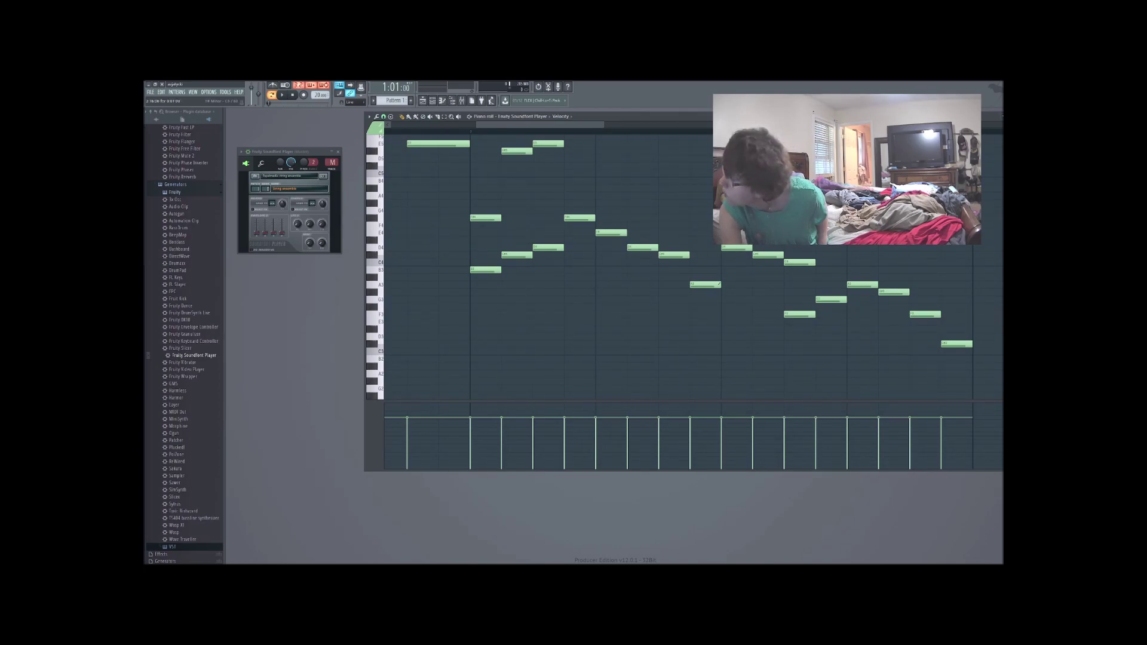
Step: Add D5 on the first step of the third bar and check the slide setting in its note properties
{"action": "left_click", "coordinate": [985, 159]}
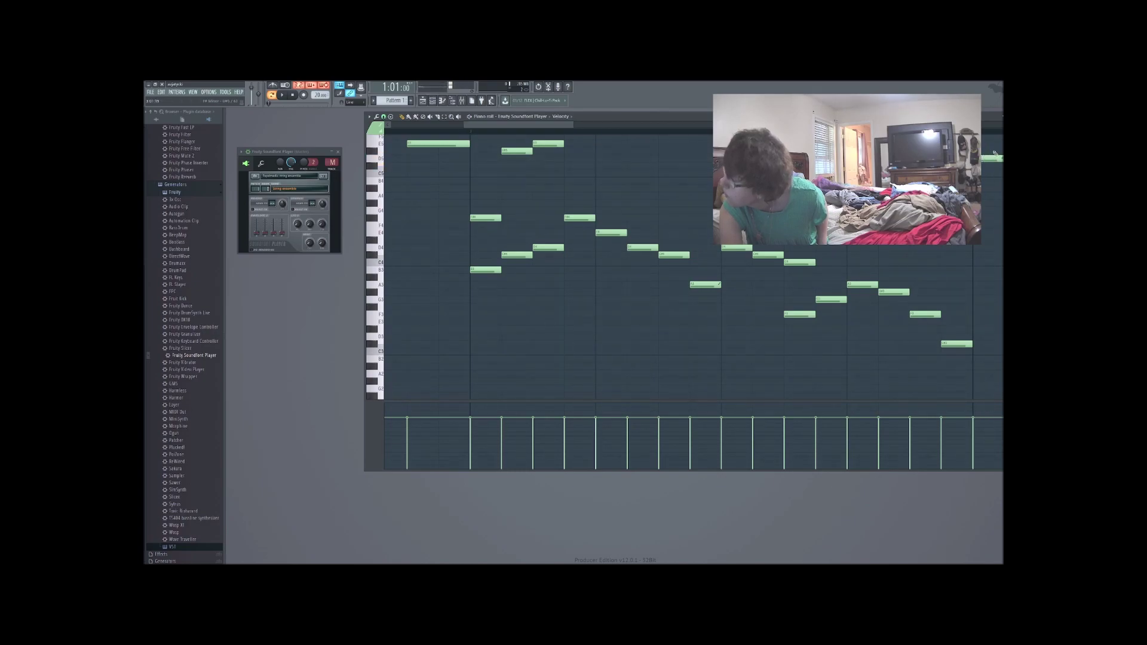
{"action": "double_click", "coordinate": [984, 159]}
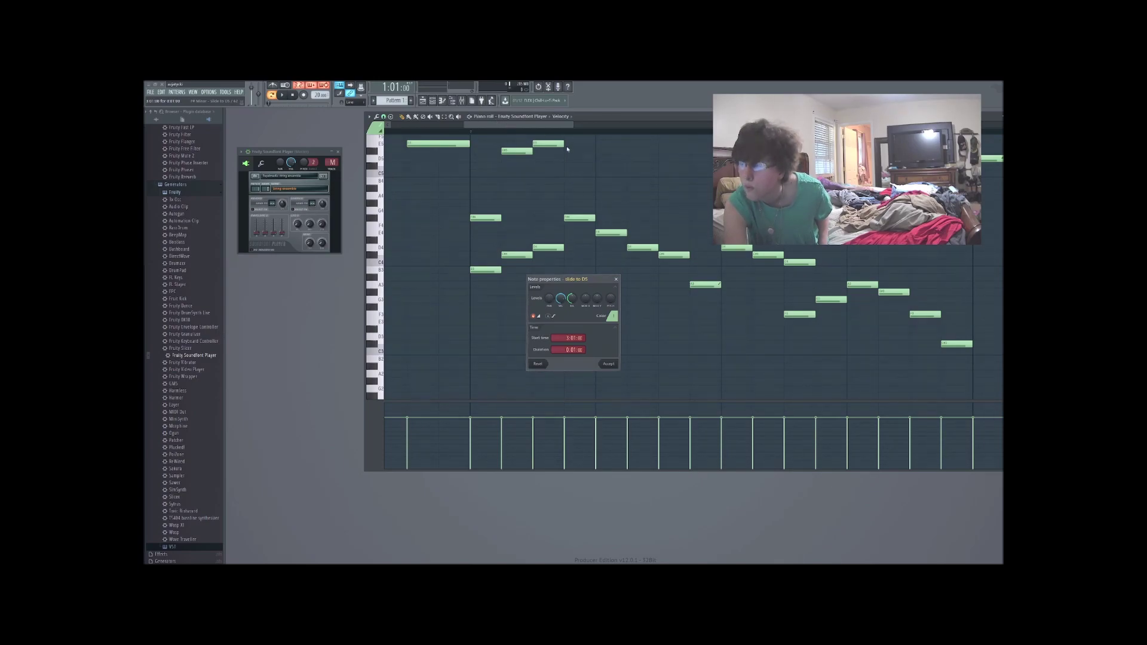
{"action": "left_click", "coordinate": [608, 363]}
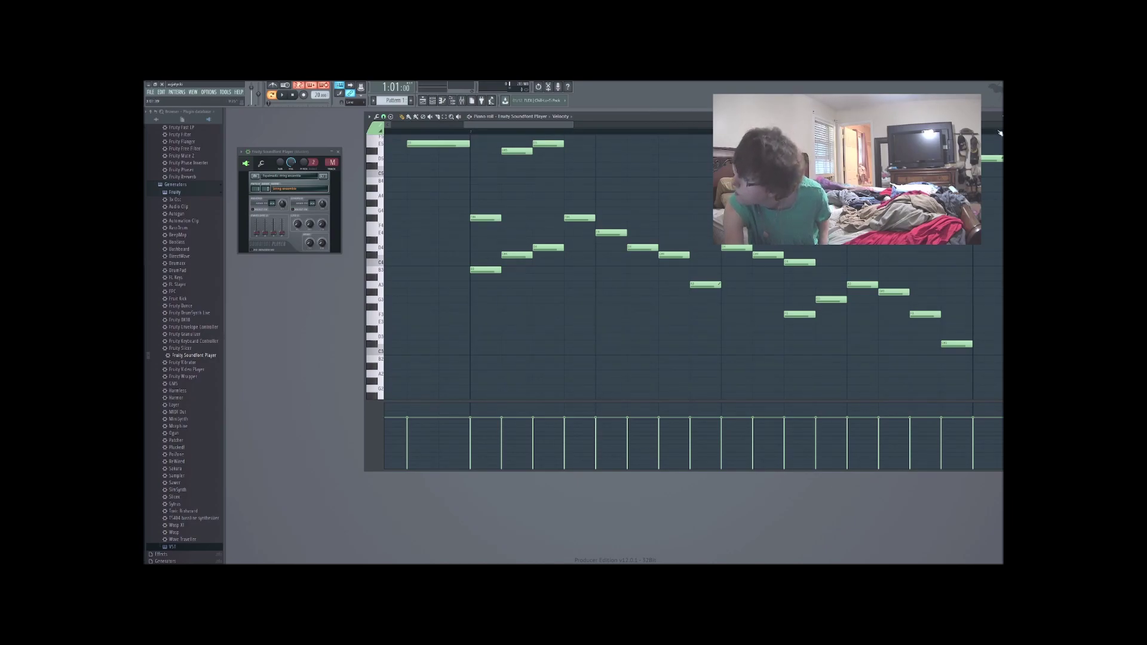
{"action": "double_click", "coordinate": [990, 159]}
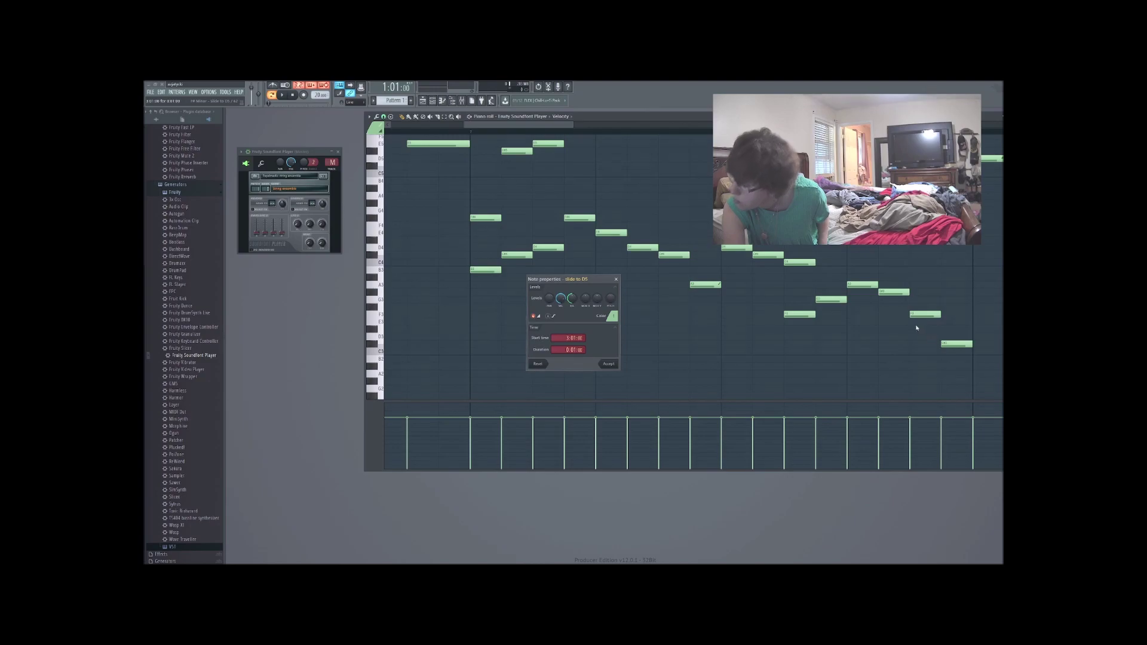
{"action": "left_click", "coordinate": [609, 362]}
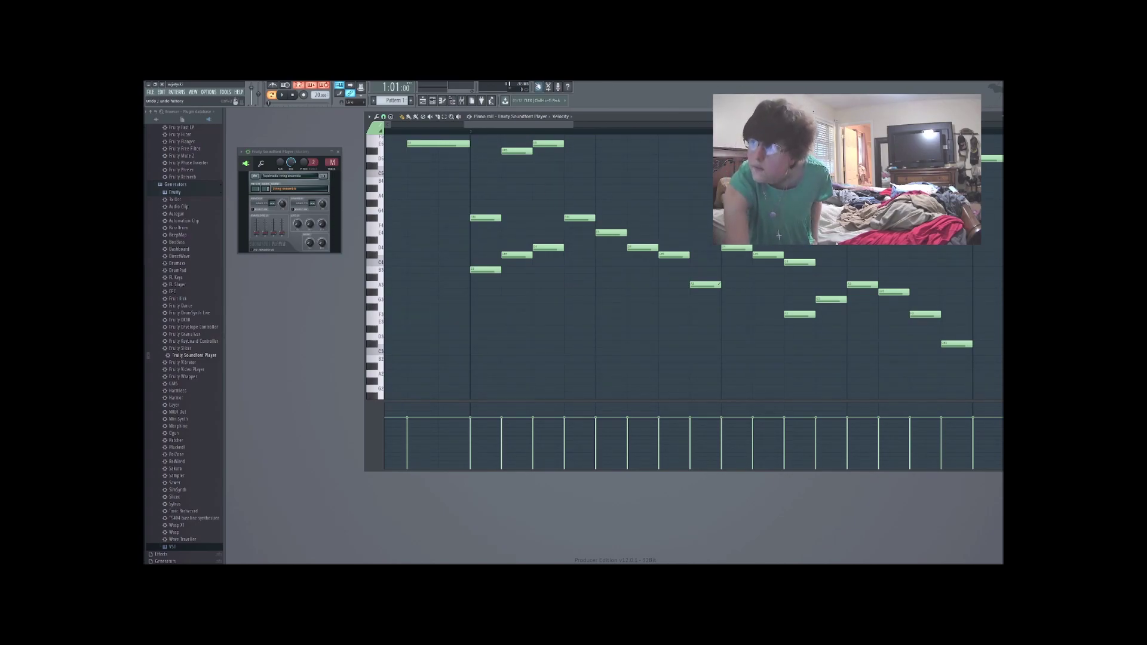
Step: Play the pattern from its beginning into the third bar and stop playback
{"action": "left_click", "coordinate": [282, 95]}
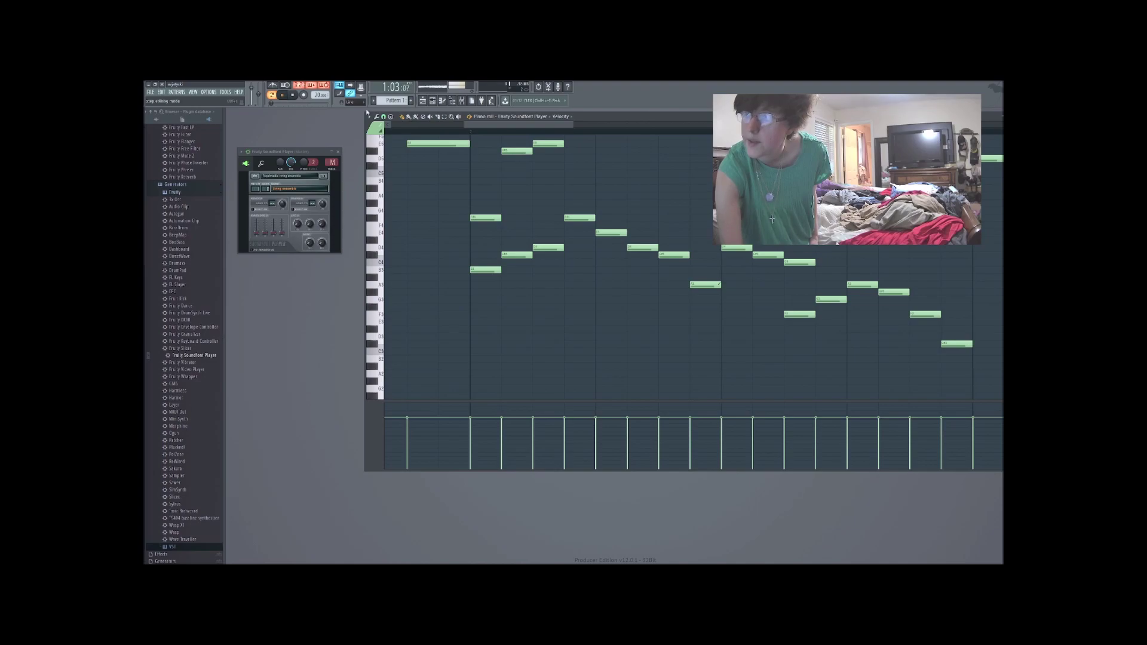
{"action": "left_click", "coordinate": [294, 96]}
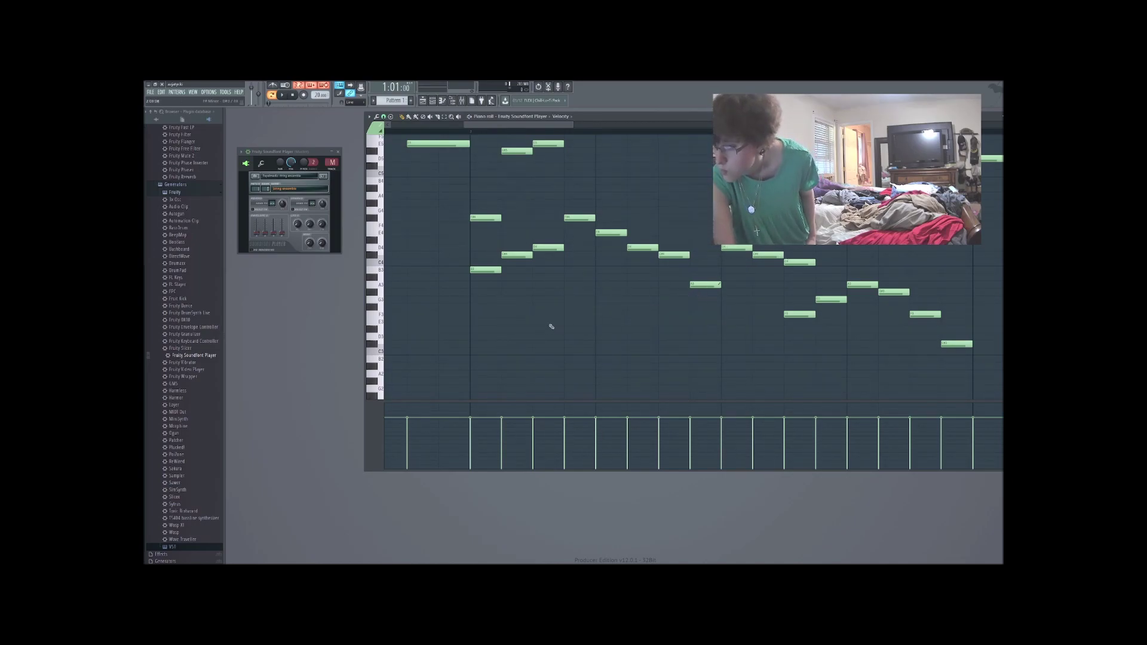
Step: Try the second bar's lower second-step note as C4 on the third step, and return it to C#4 on the second step
{"action": "left_click_drag", "start_coordinate": [519, 256], "coordinate": [549, 263]}
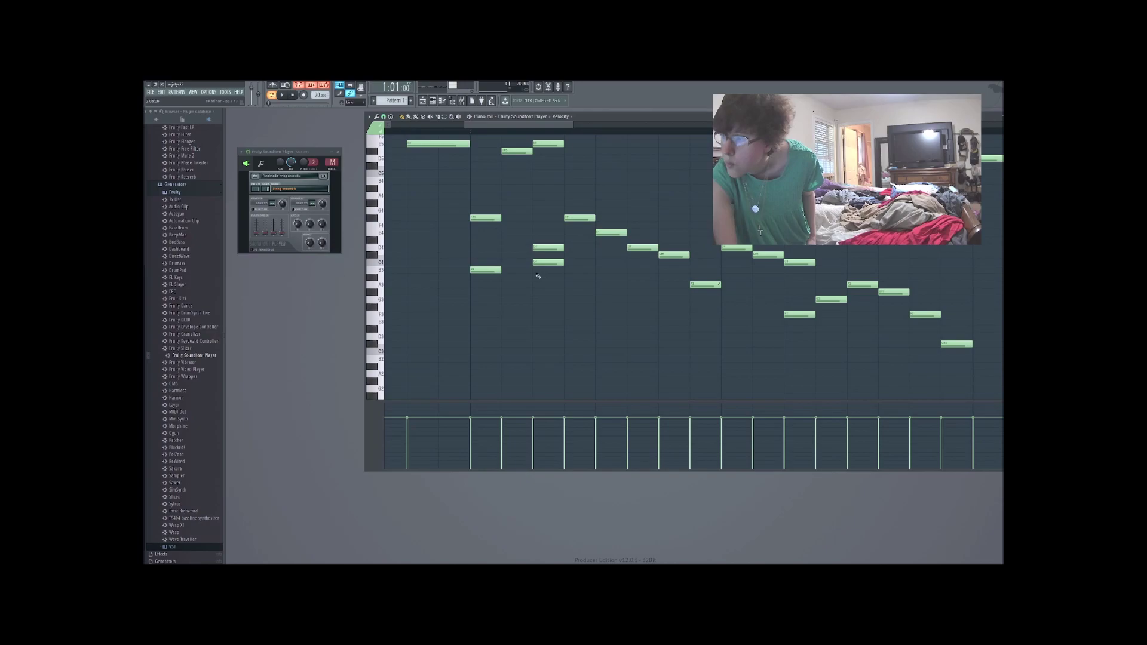
{"action": "left_click", "coordinate": [485, 271]}
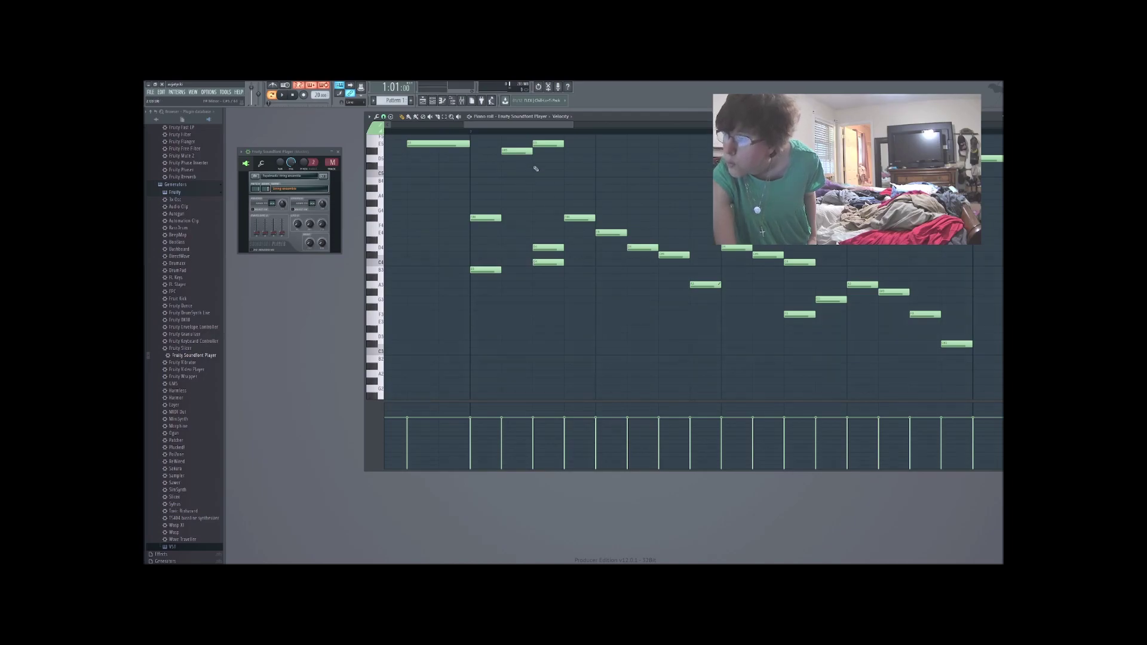
{"action": "left_click", "coordinate": [542, 248]}
{"action": "scroll", "coordinate": [541, 247], "scroll_direction": "right", "scroll_amount": 2}
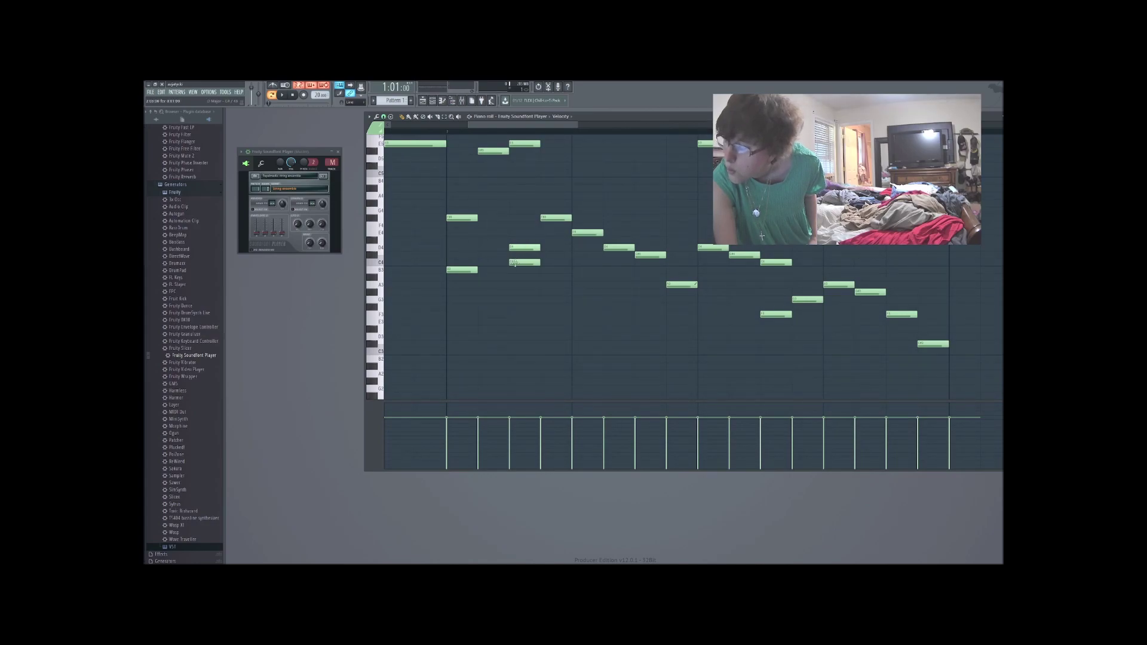
{"action": "left_click", "coordinate": [517, 263]}
{"action": "left_click_drag", "start_coordinate": [516, 263], "coordinate": [494, 252]}
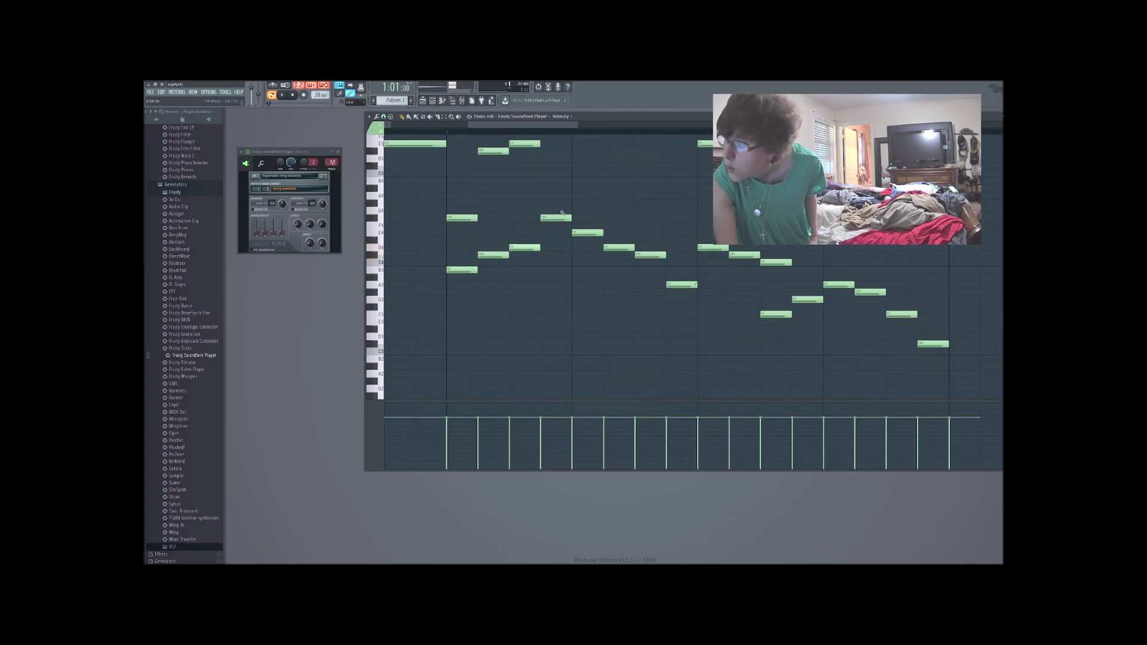
{"action": "scroll", "coordinate": [568, 168], "scroll_direction": "up", "scroll_amount": 3}
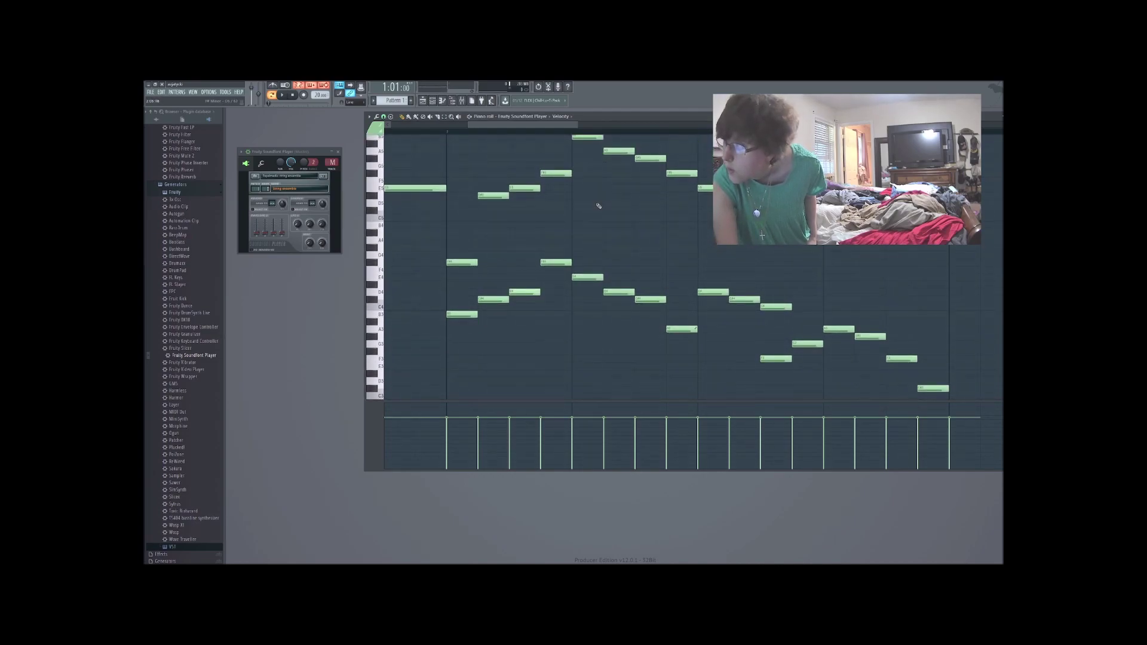
Step: Delete F#4 from the second bar's fourth step and raise the fifth step's lower note to F#4
{"action": "scroll", "coordinate": [598, 206], "scroll_direction": "up", "scroll_amount": 3}
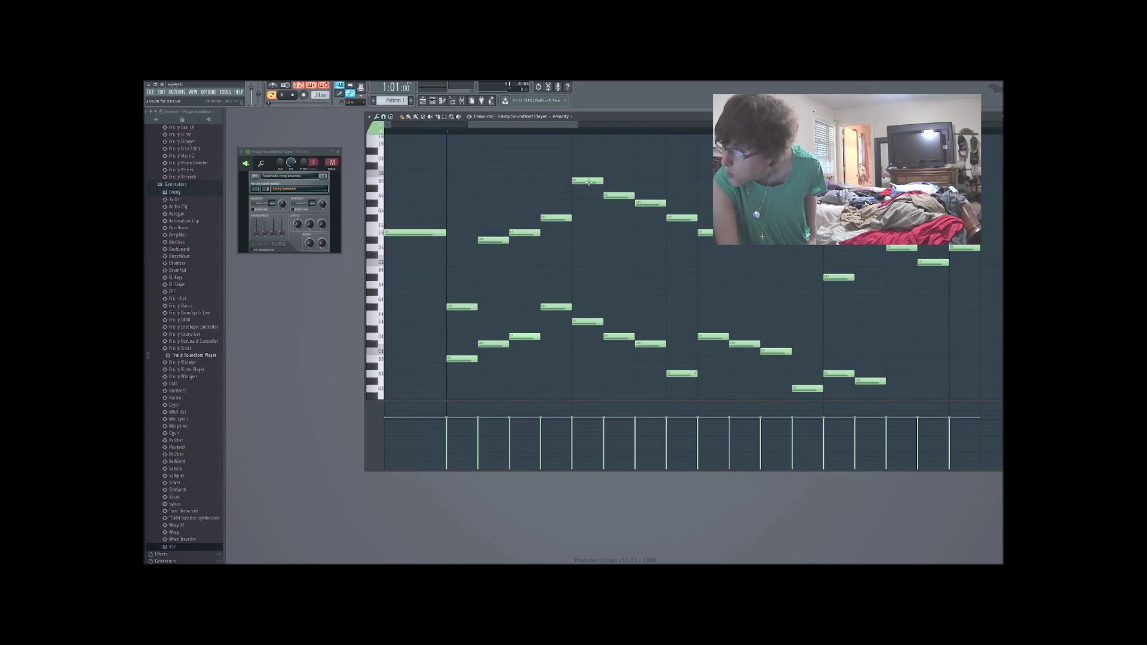
{"action": "left_click", "coordinate": [579, 315]}
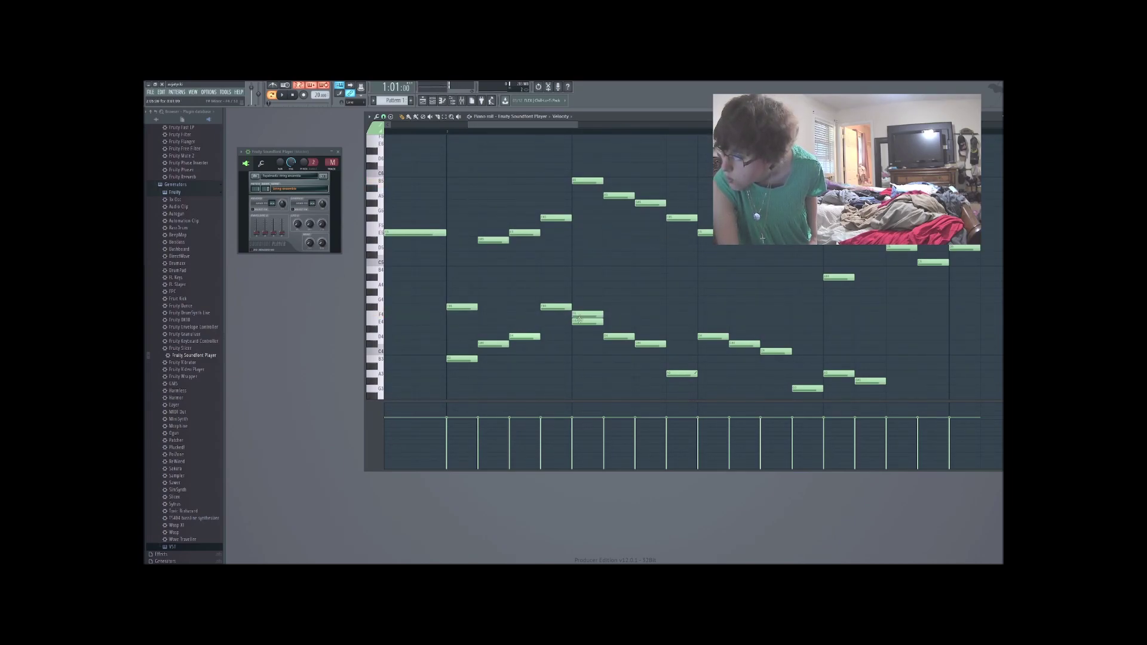
{"action": "right_click", "coordinate": [583, 316]}
{"action": "left_click", "coordinate": [576, 322]}
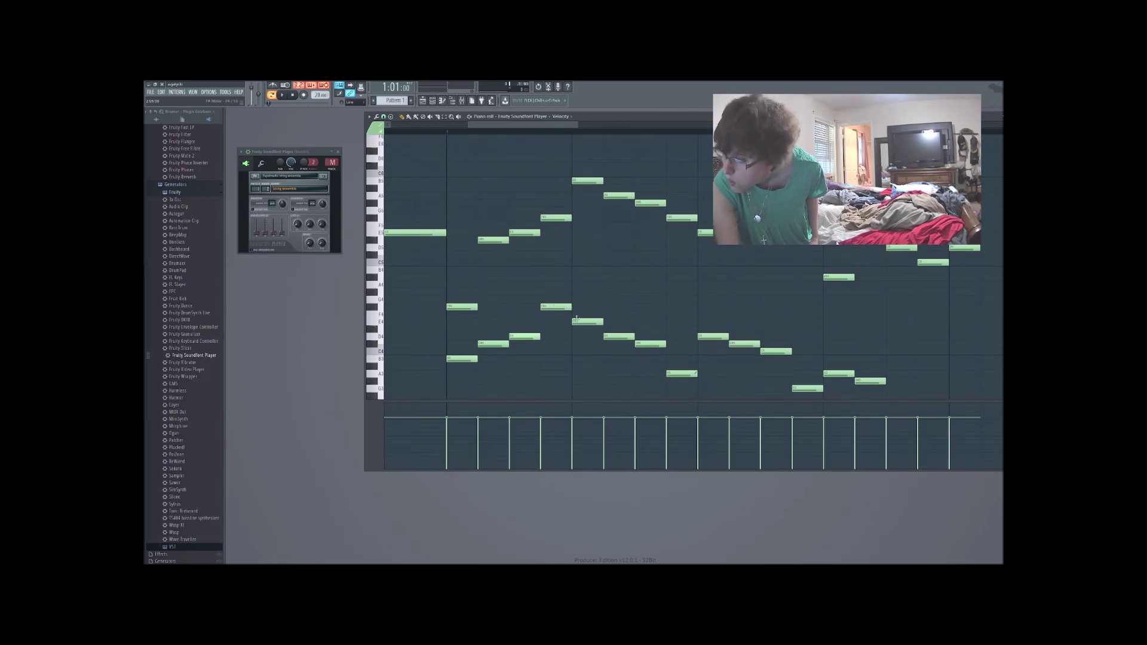
{"action": "right_click", "coordinate": [555, 307]}
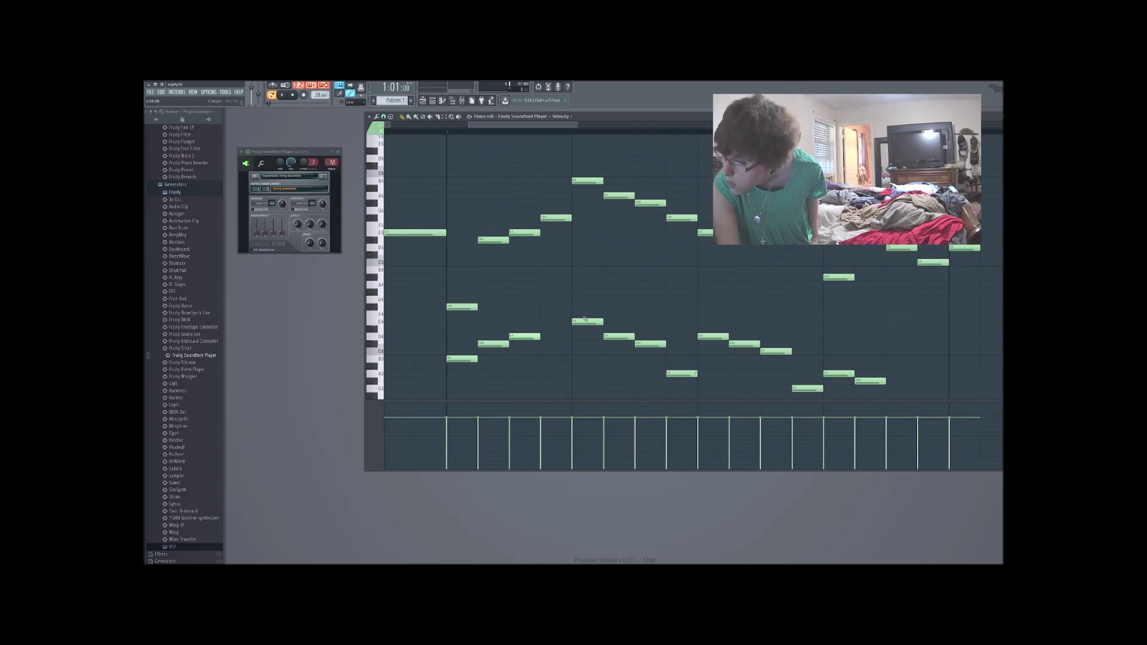
{"action": "left_click_drag", "start_coordinate": [584, 318], "coordinate": [585, 304]}
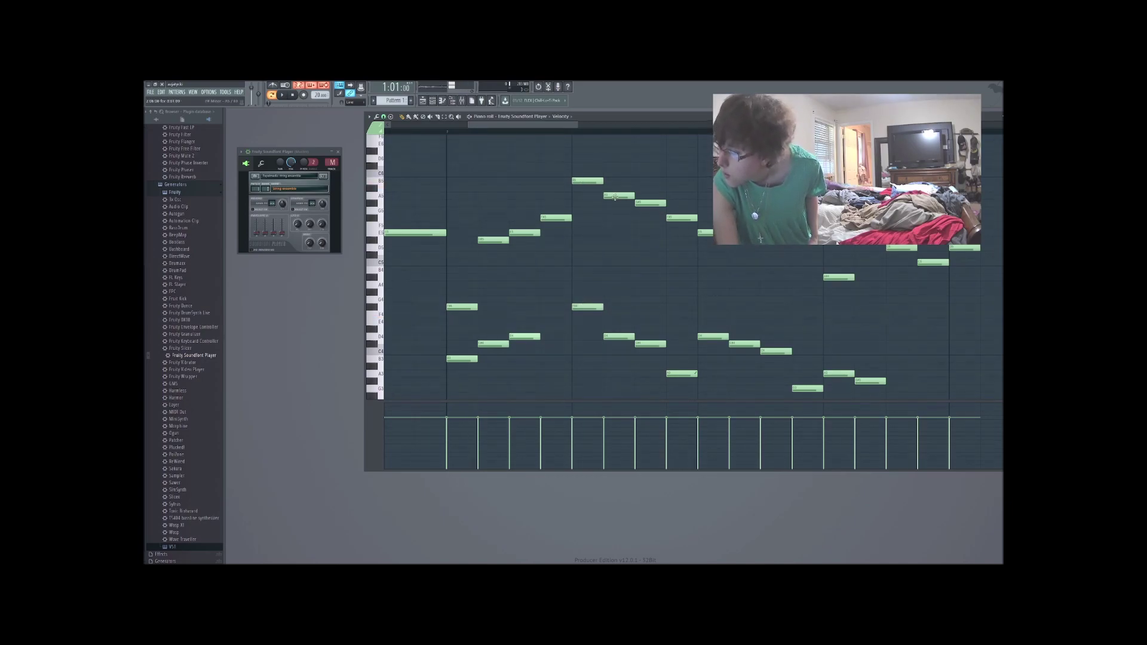
Step: Rework the second bar's lower line as E4, D4, C#4, A3, D4, C#4 and B3 on steps six through twelve
{"action": "left_click_drag", "start_coordinate": [605, 333], "coordinate": [672, 346]}
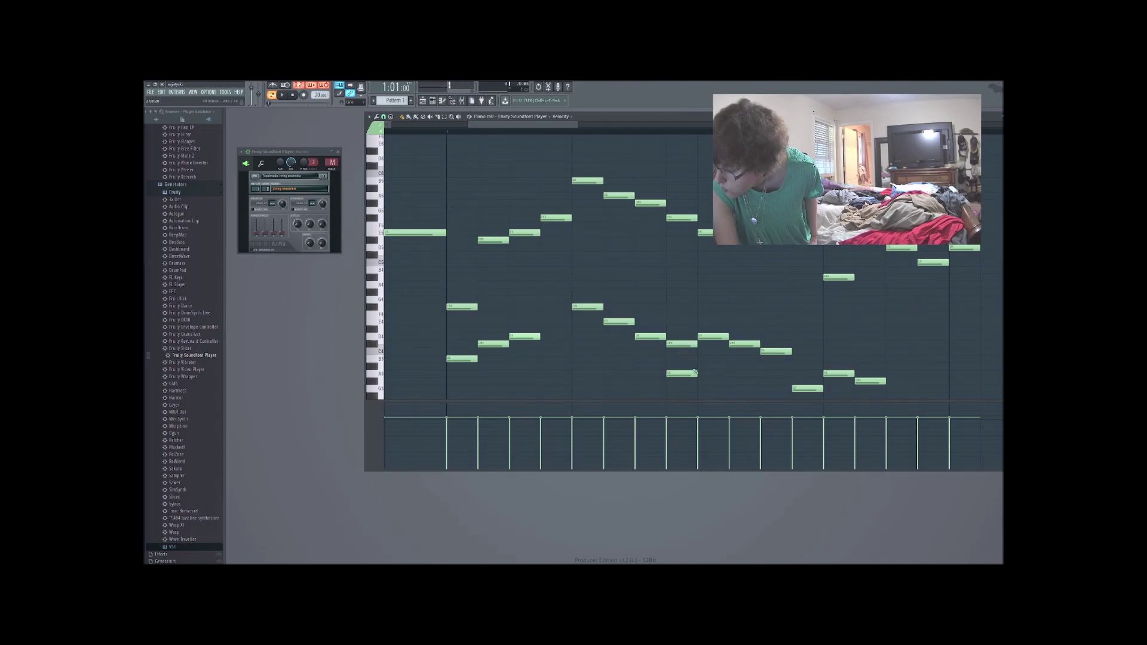
{"action": "left_click_drag", "start_coordinate": [691, 375], "coordinate": [727, 374]}
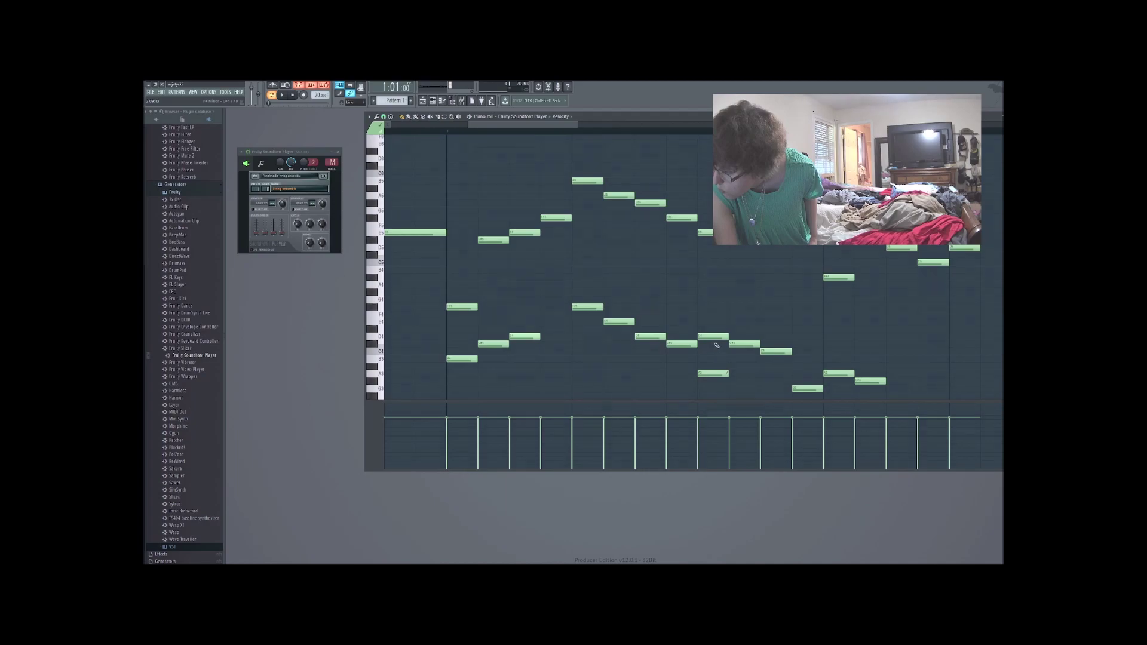
{"action": "left_click_drag", "start_coordinate": [719, 337], "coordinate": [790, 362]}
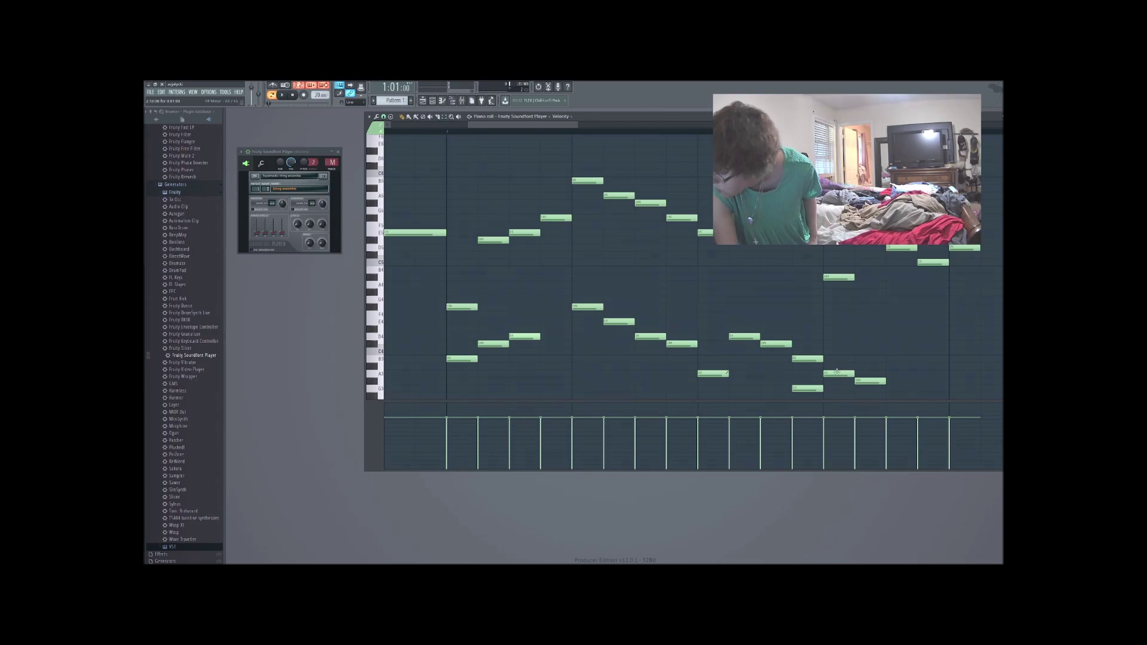
Step: Move the second bar's last lower notes to F#3, A3, G#3 and F#3 on steps thirteen through sixteen
{"action": "left_click", "coordinate": [834, 374]}
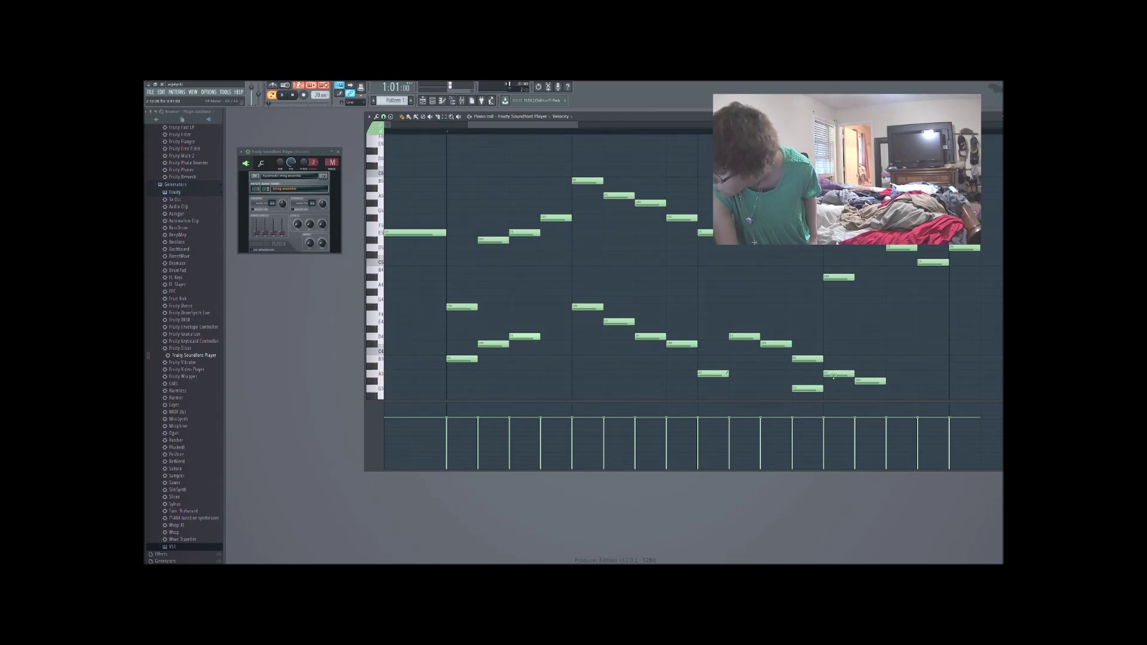
{"action": "left_click", "coordinate": [803, 390]}
{"action": "left_click_drag", "start_coordinate": [804, 390], "coordinate": [818, 402]}
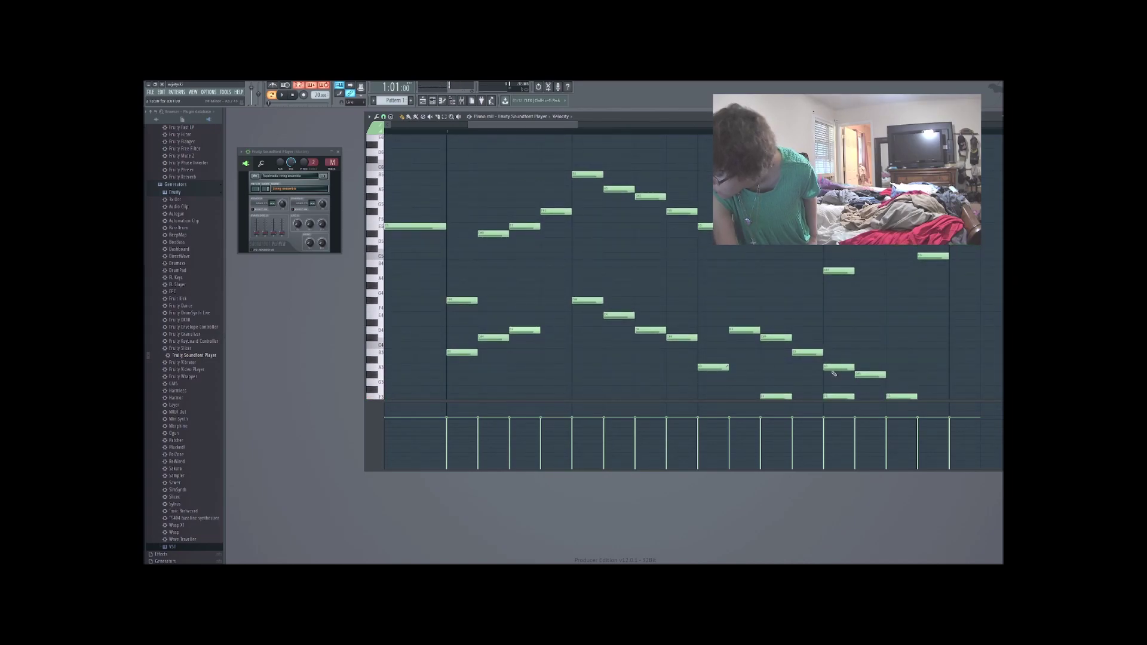
{"action": "left_click", "coordinate": [827, 397]}
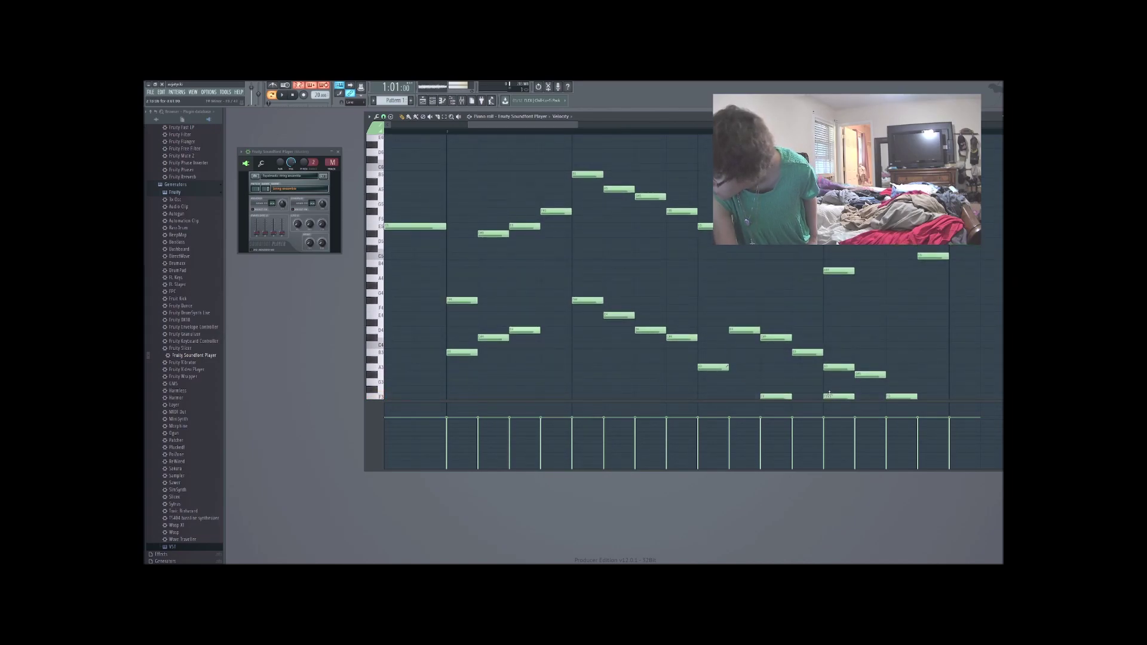
{"action": "left_click_drag", "start_coordinate": [828, 397], "coordinate": [929, 387]}
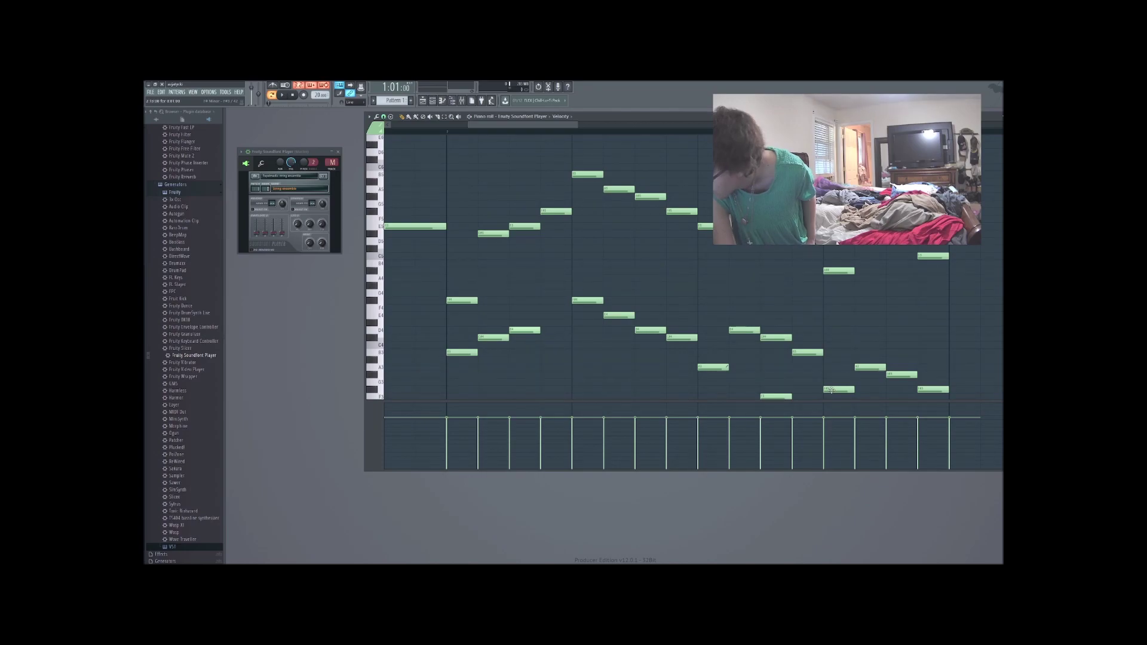
{"action": "left_click_drag", "start_coordinate": [831, 389], "coordinate": [832, 390]}
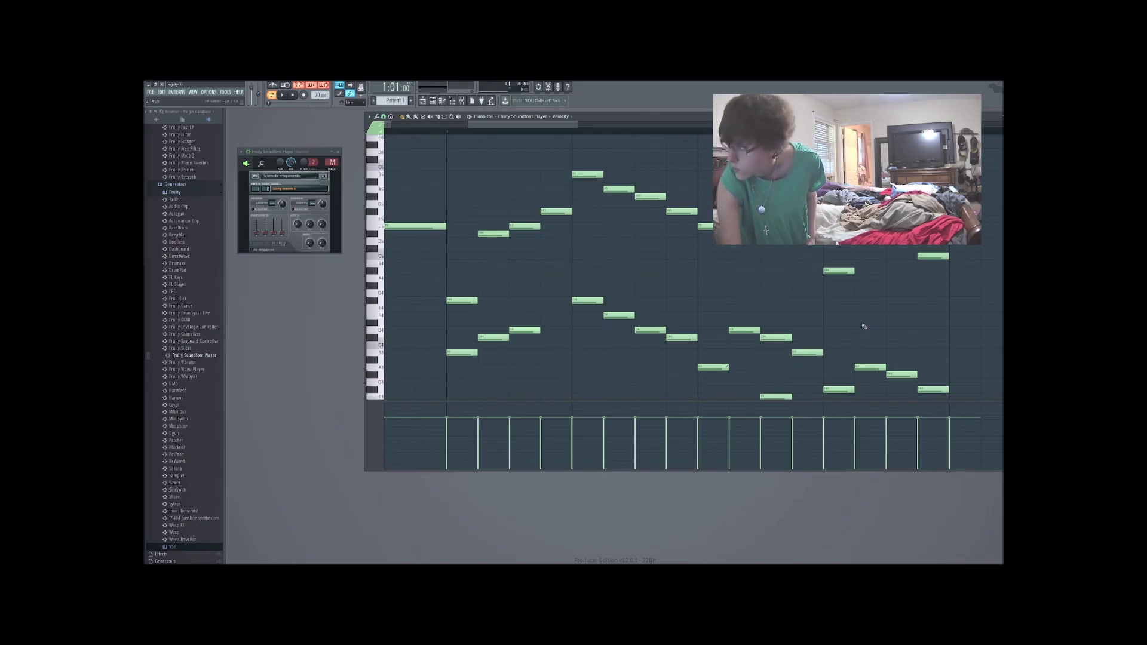
Step: Lower the lowest note on the second bar's sixteenth step to C3 and briefly play the pattern from its beginning
{"action": "scroll", "coordinate": [951, 370], "scroll_direction": "down", "scroll_amount": 1}
{"action": "scroll", "coordinate": [951, 370], "scroll_direction": "down", "scroll_amount": 3}
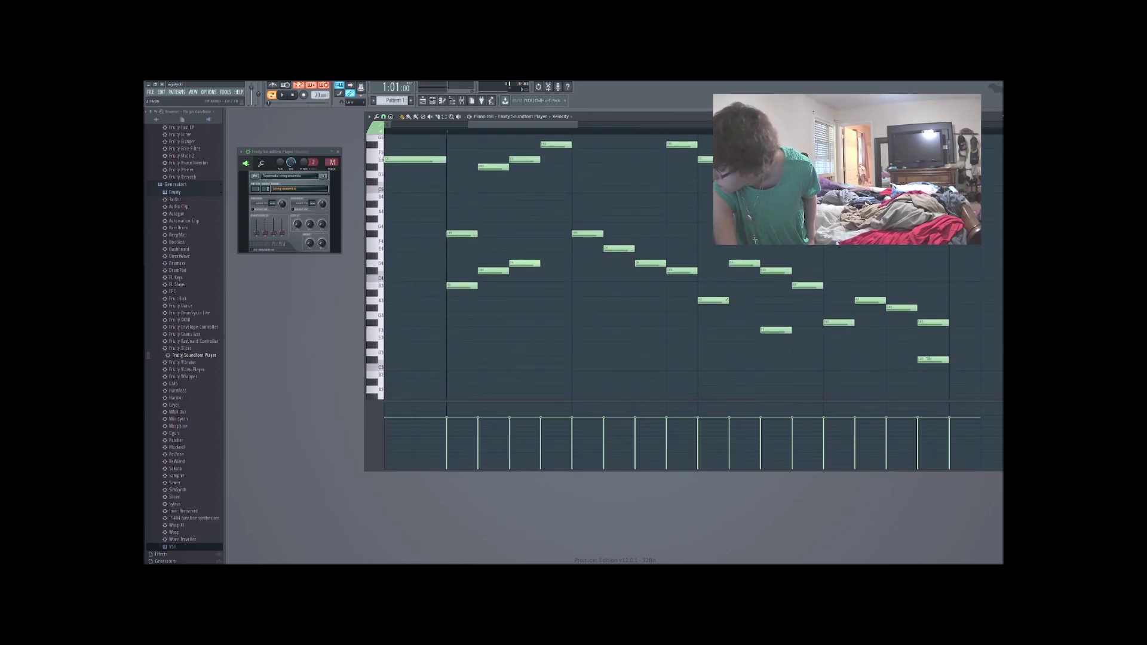
{"action": "left_click", "coordinate": [924, 322]}
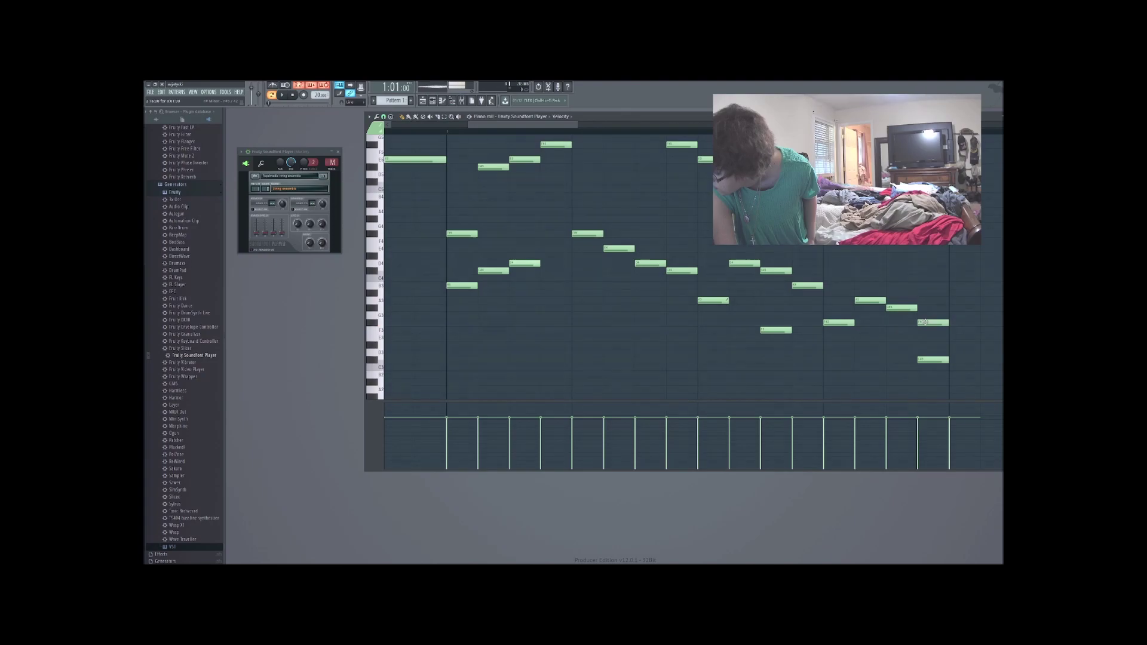
{"action": "left_click", "coordinate": [926, 360]}
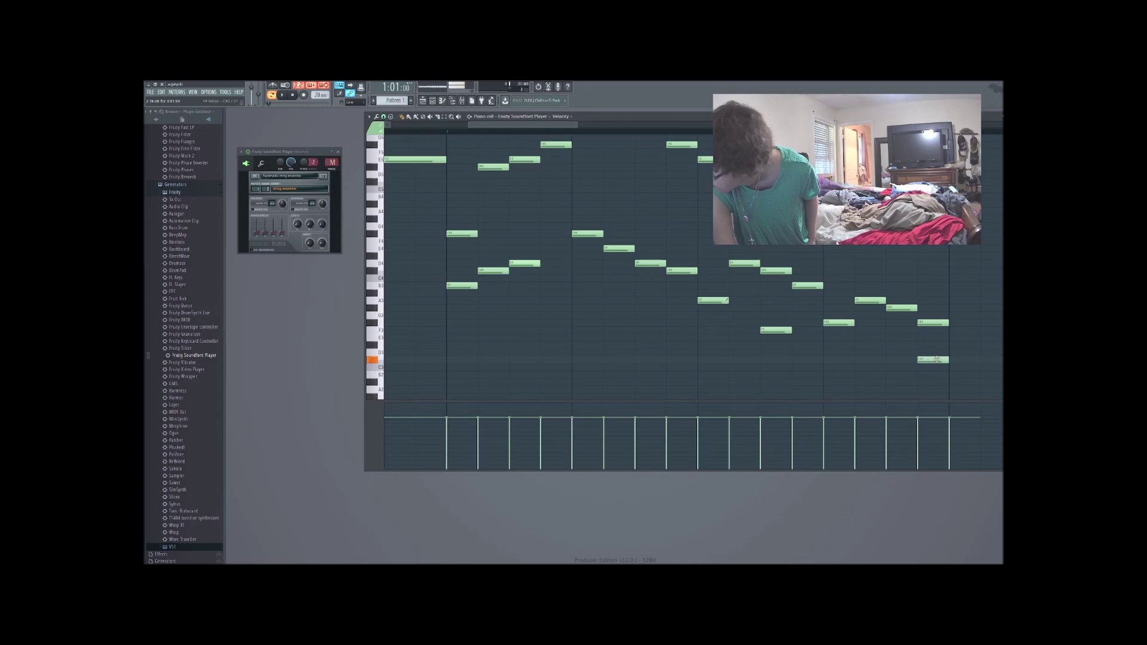
{"action": "mouse_move", "coordinate": [928, 360]}
{"action": "left_mouse_down"}
{"action": "mouse_move", "coordinate": [942, 352]}
{"action": "mouse_move", "coordinate": [933, 367]}
{"action": "left_mouse_up"}
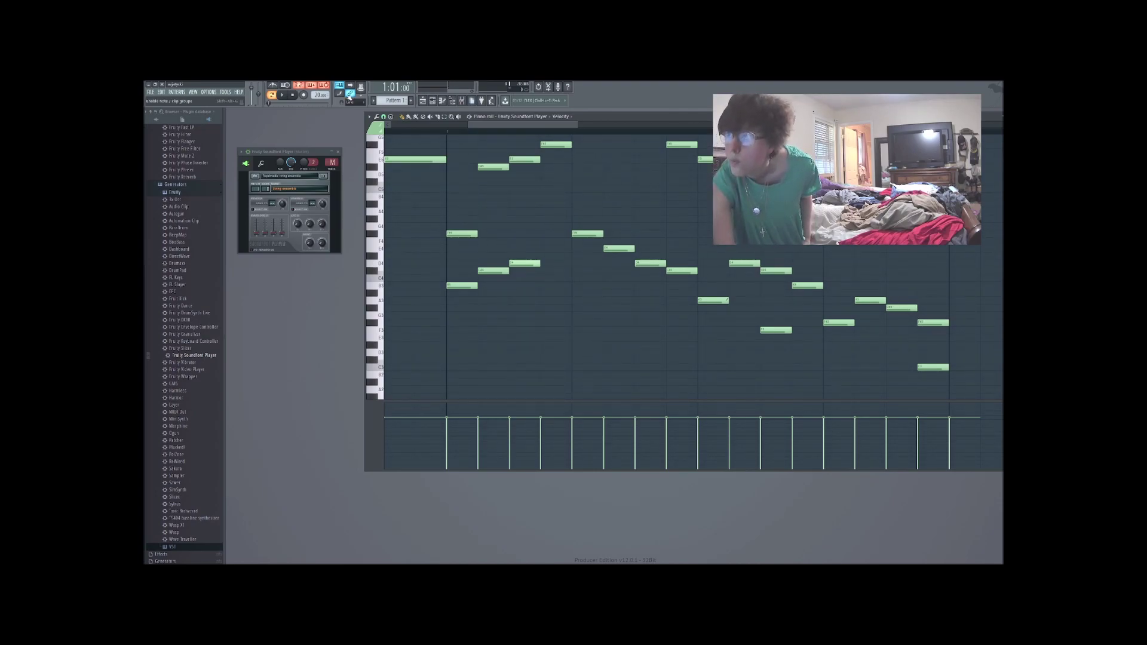
{"action": "left_click", "coordinate": [284, 96]}
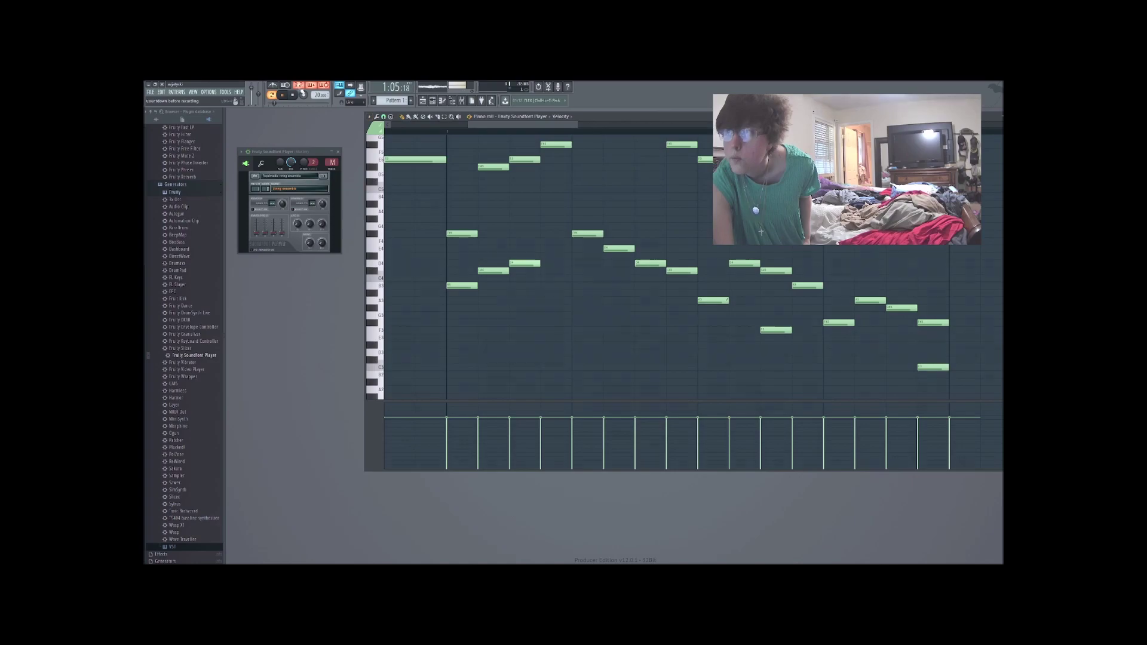
{"action": "left_click", "coordinate": [292, 95]}
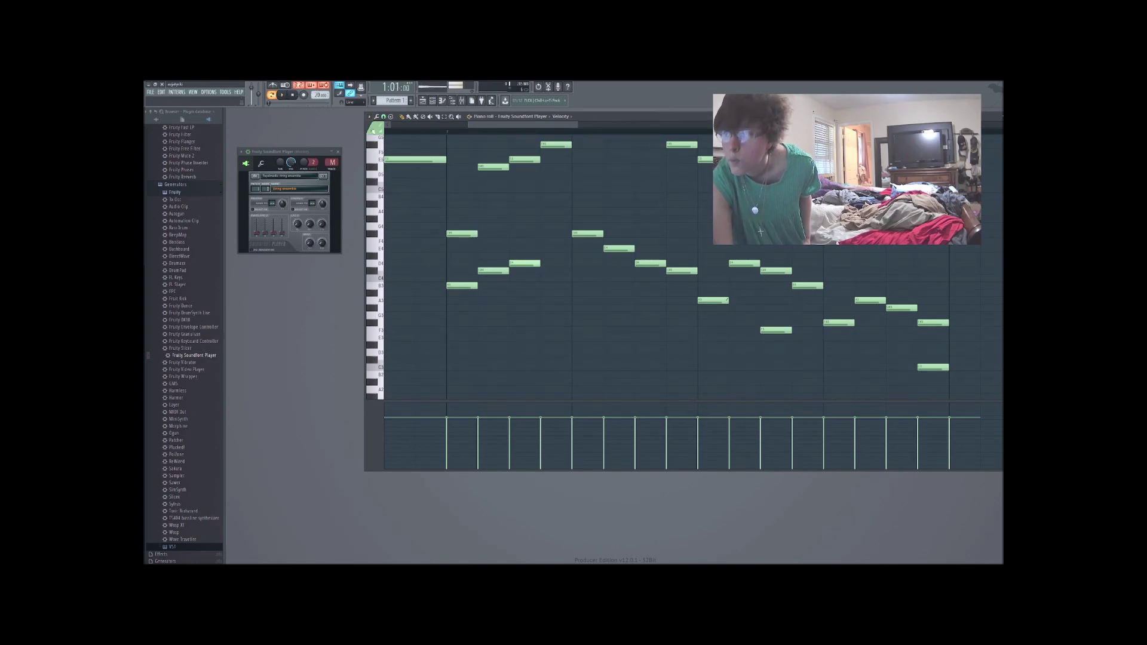
Step: Add C#6 above the existing B5 on the first bar's fifth step
{"action": "scroll", "coordinate": [396, 173], "scroll_direction": "up", "scroll_amount": 3}
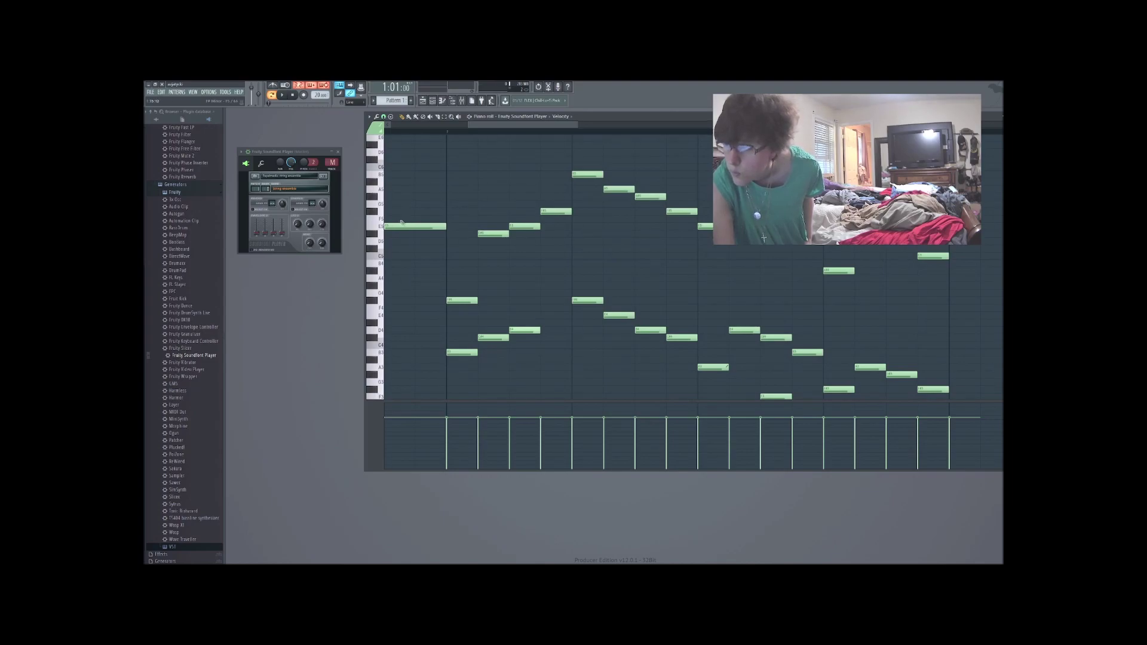
{"action": "left_click_drag", "start_coordinate": [510, 128], "coordinate": [463, 145]}
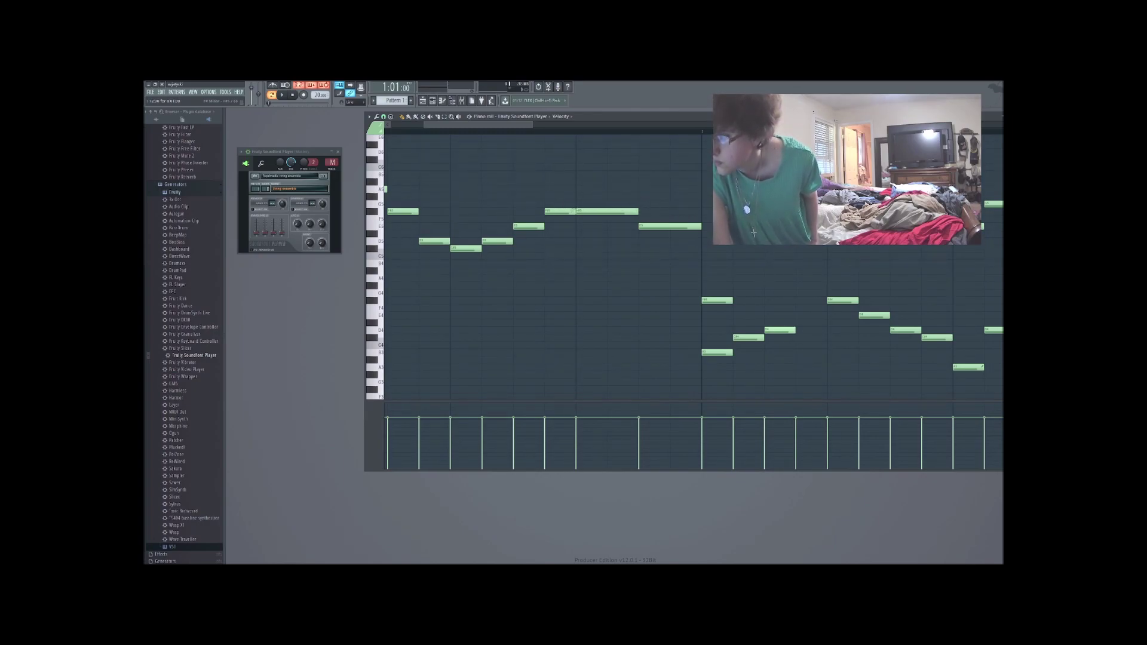
{"action": "scroll", "coordinate": [568, 230], "scroll_direction": "up", "scroll_amount": 6}
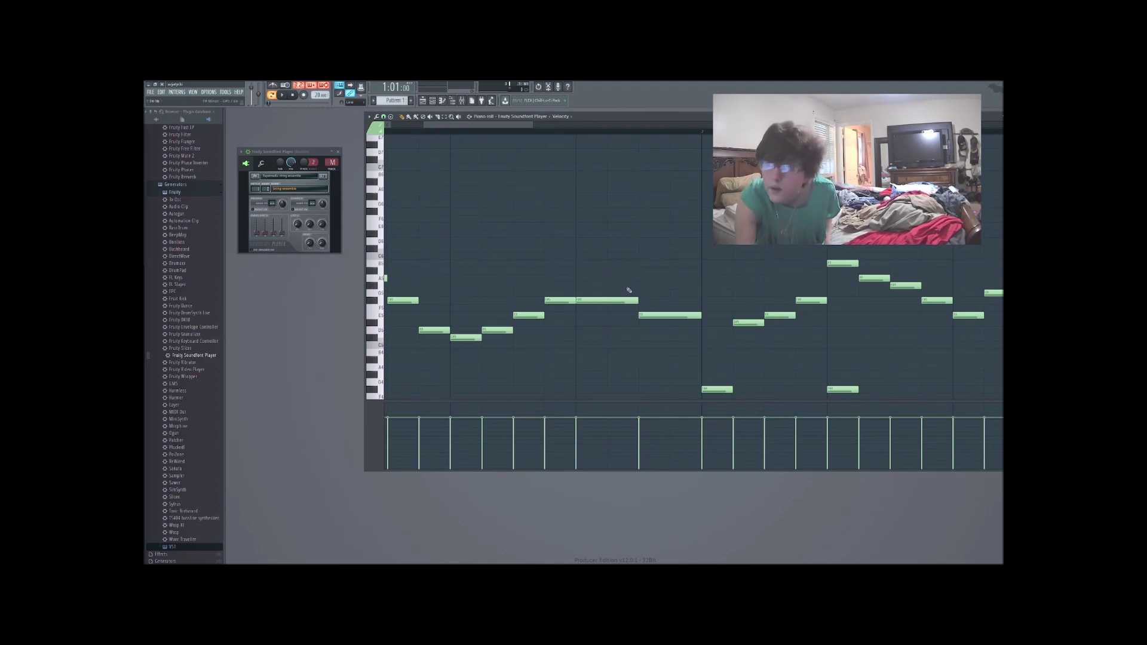
{"action": "left_click_drag", "start_coordinate": [472, 125], "coordinate": [433, 138]}
{"action": "left_click", "coordinate": [489, 263]}
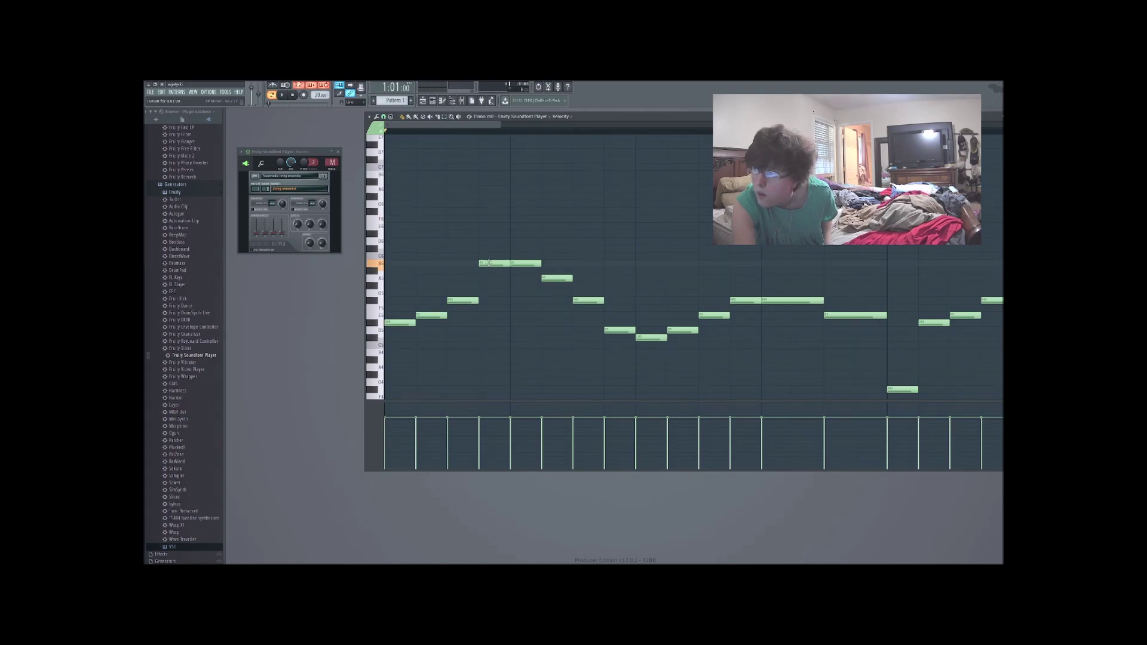
{"action": "left_click", "coordinate": [520, 234]}
{"action": "left_click_drag", "start_coordinate": [520, 233], "coordinate": [520, 250]}
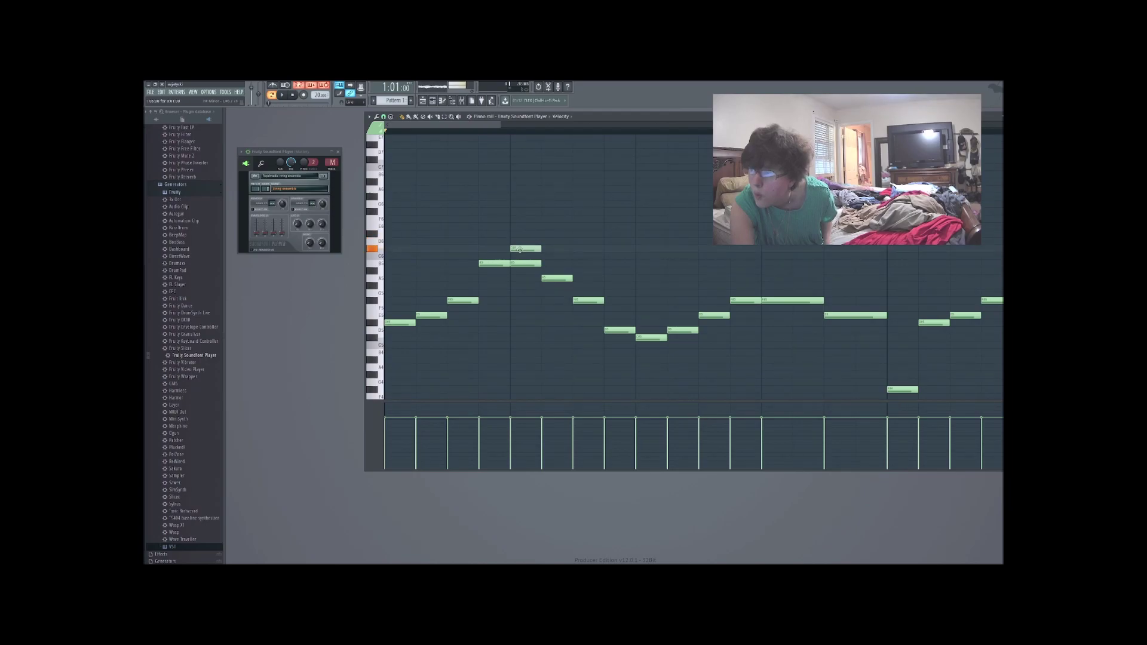
Step: Add F#5, F5 and D#5 beneath the first bar's fifth, sixth and seventh steps, and D#6 above the fifth step
{"action": "left_click", "coordinate": [521, 285]}
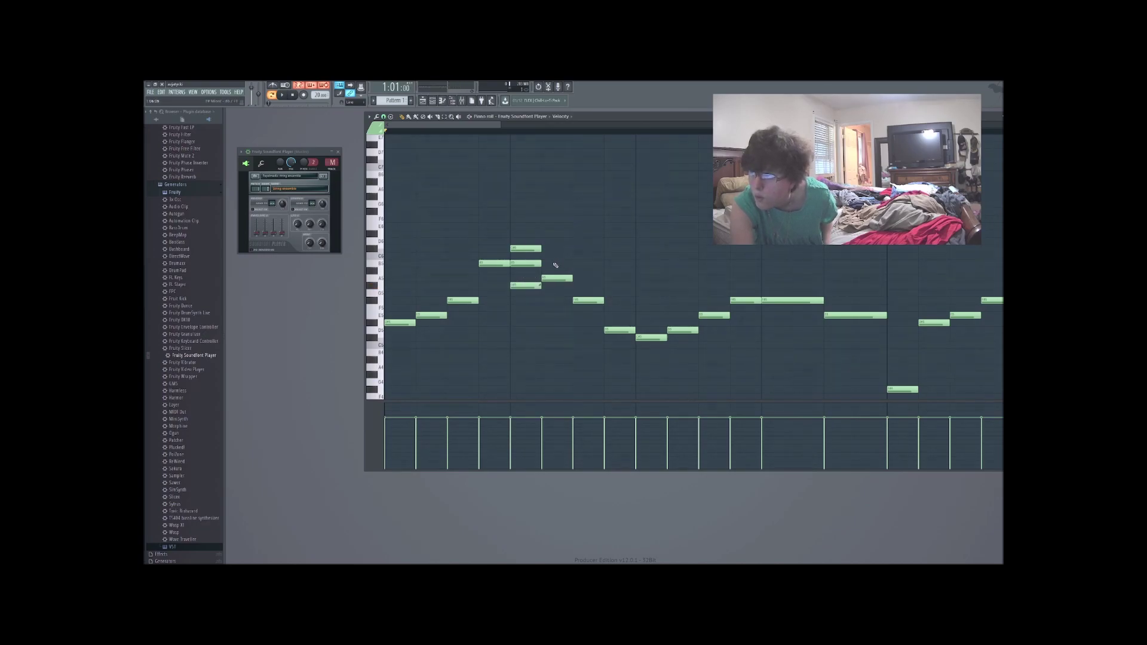
{"action": "left_click", "coordinate": [530, 250]}
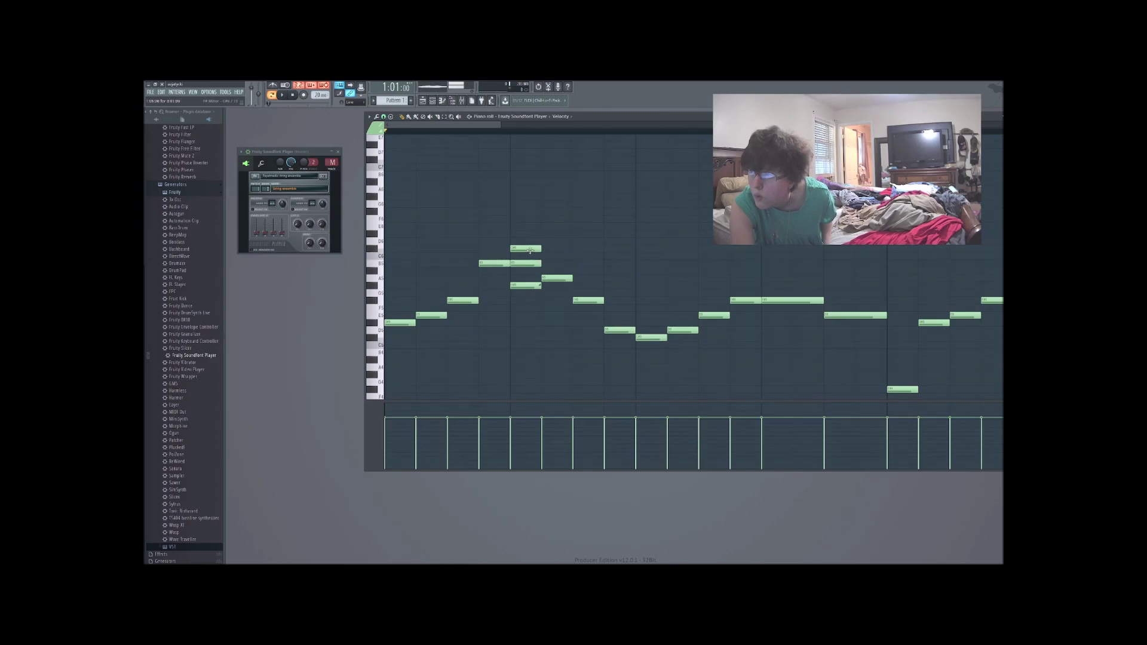
{"action": "right_click", "coordinate": [526, 285]}
{"action": "left_click_drag", "start_coordinate": [528, 292], "coordinate": [547, 311]}
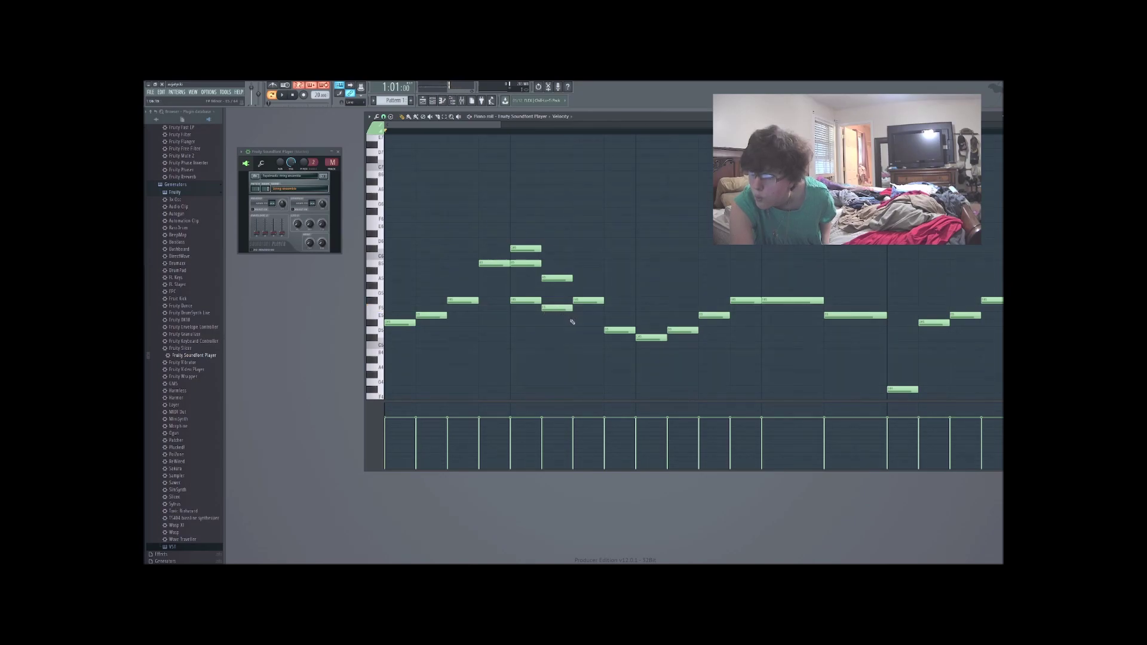
{"action": "left_click_drag", "start_coordinate": [577, 331], "coordinate": [575, 321]}
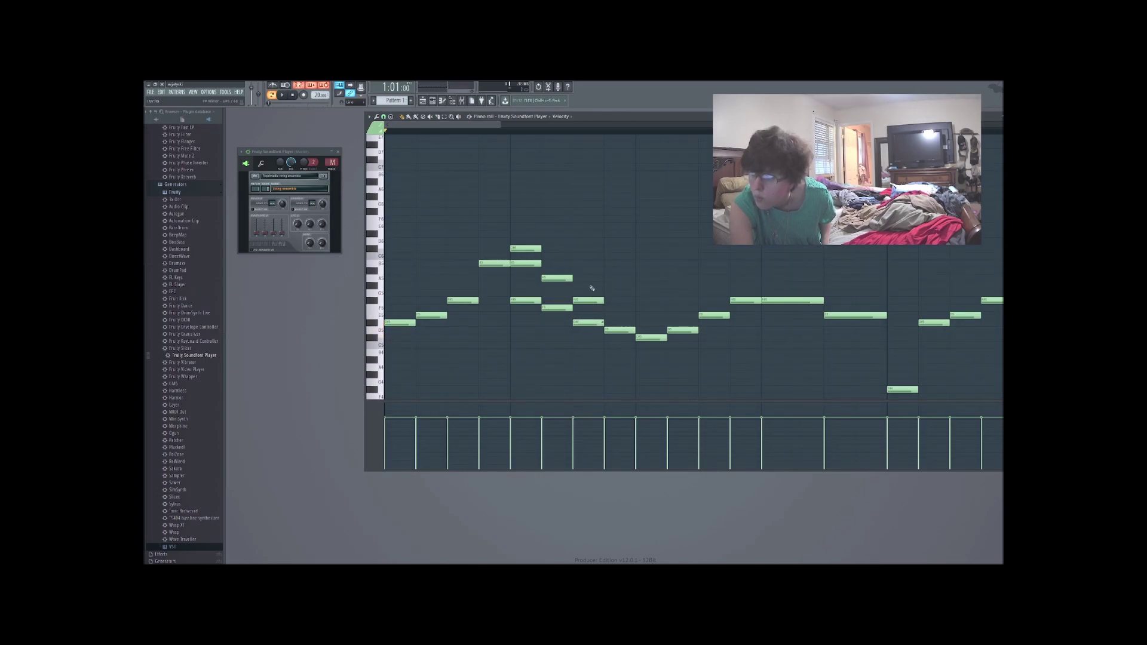
{"action": "left_click", "coordinate": [515, 232]}
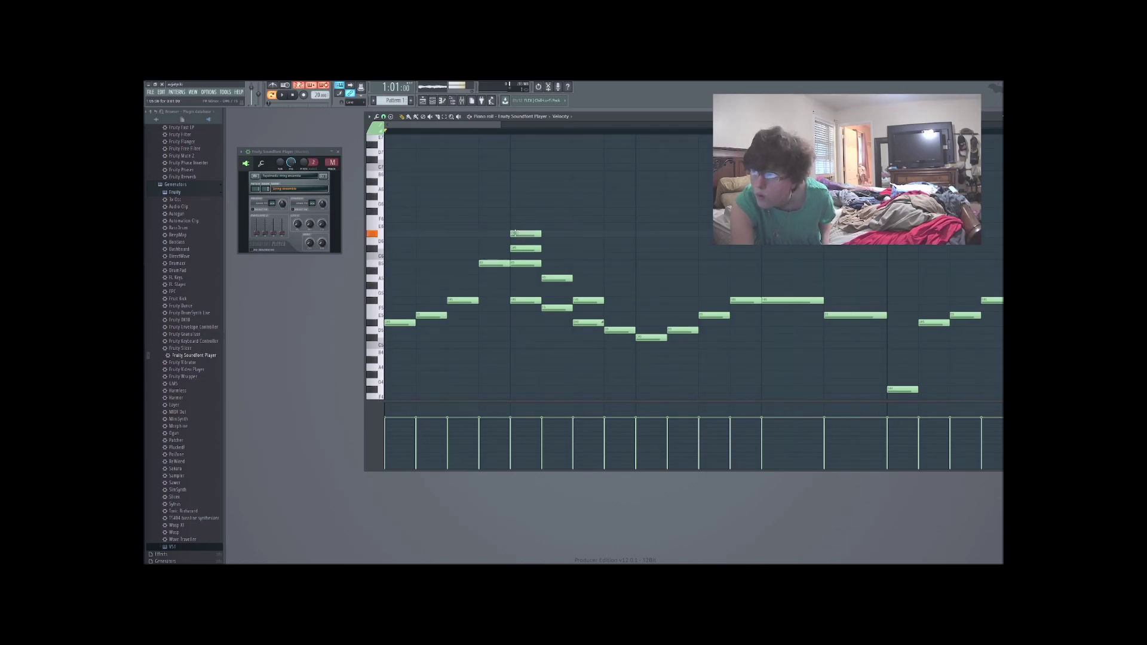
{"action": "left_click", "coordinate": [512, 264]}
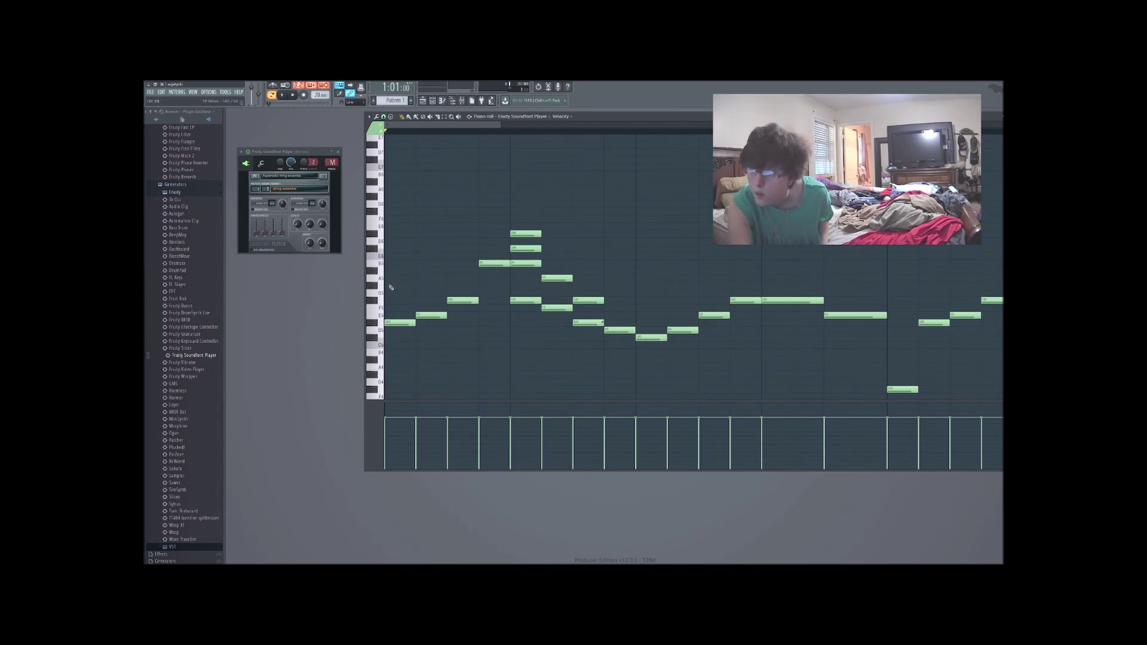
Step: Add B4, C#5 and D#5 beneath the first bar's first three steps, with slide off for C#5
{"action": "left_click", "coordinate": [395, 359]}
{"action": "left_click_drag", "start_coordinate": [395, 351], "coordinate": [397, 351]}
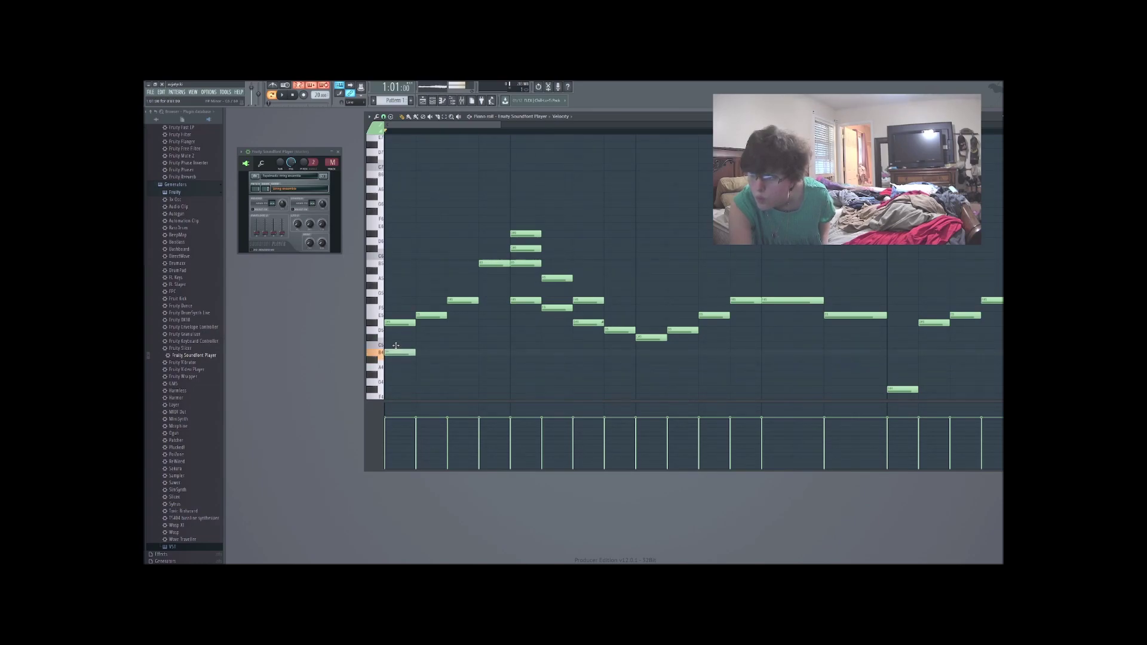
{"action": "left_click", "coordinate": [428, 338]}
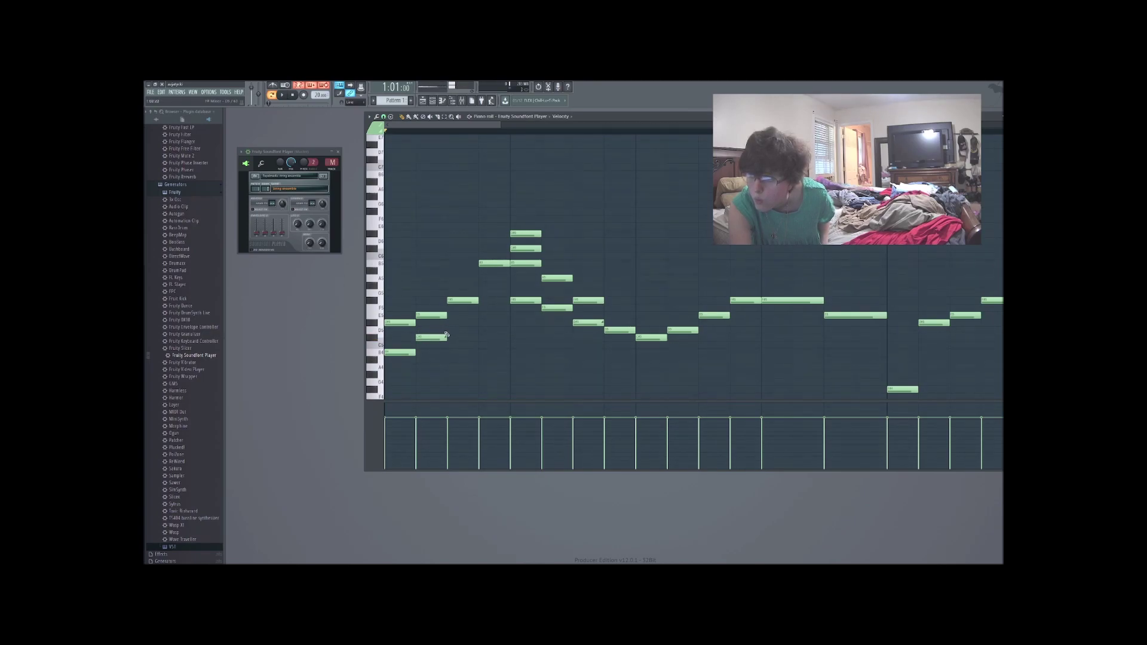
{"action": "double_click", "coordinate": [445, 335]}
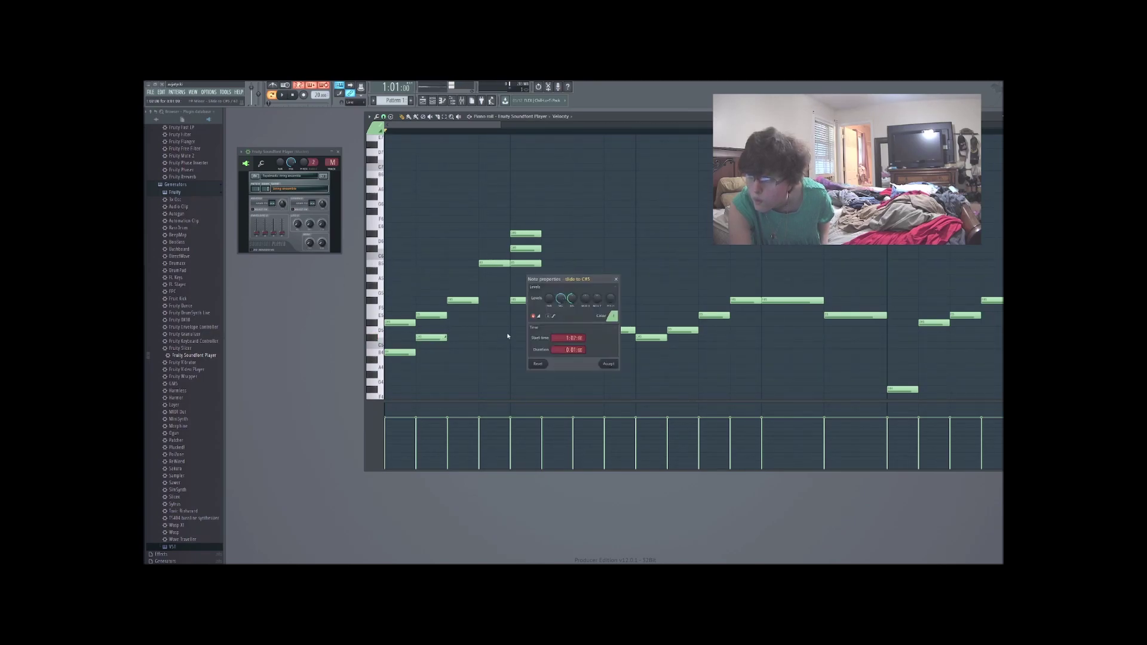
{"action": "left_click", "coordinate": [612, 365]}
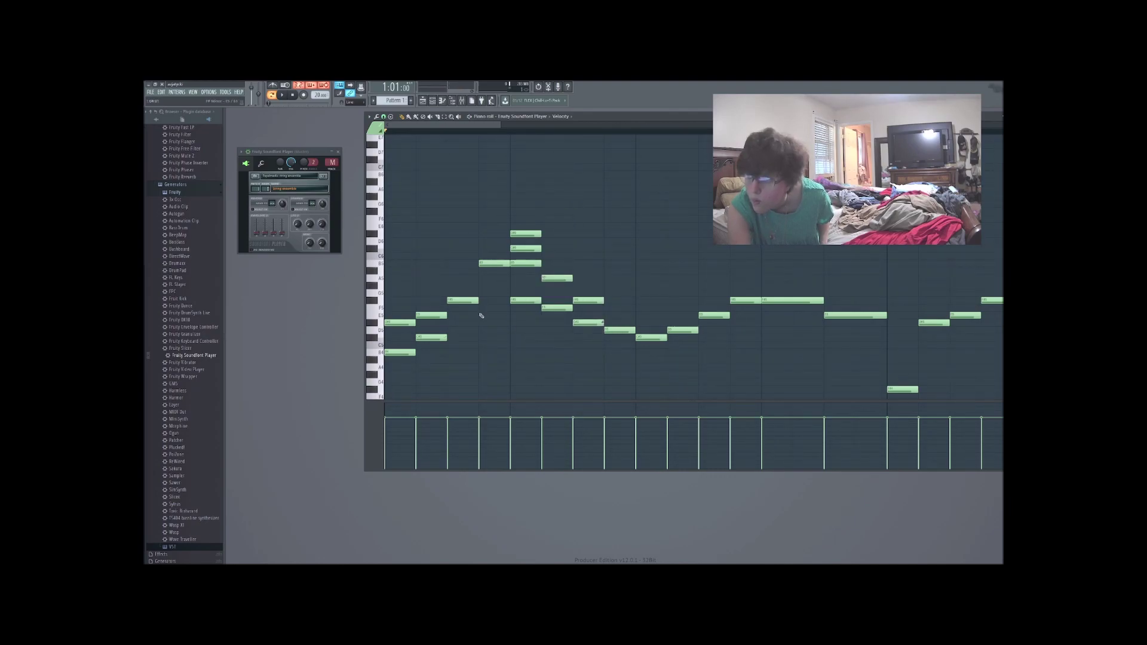
{"action": "left_click", "coordinate": [459, 316]}
{"action": "left_click_drag", "start_coordinate": [459, 316], "coordinate": [458, 323]}
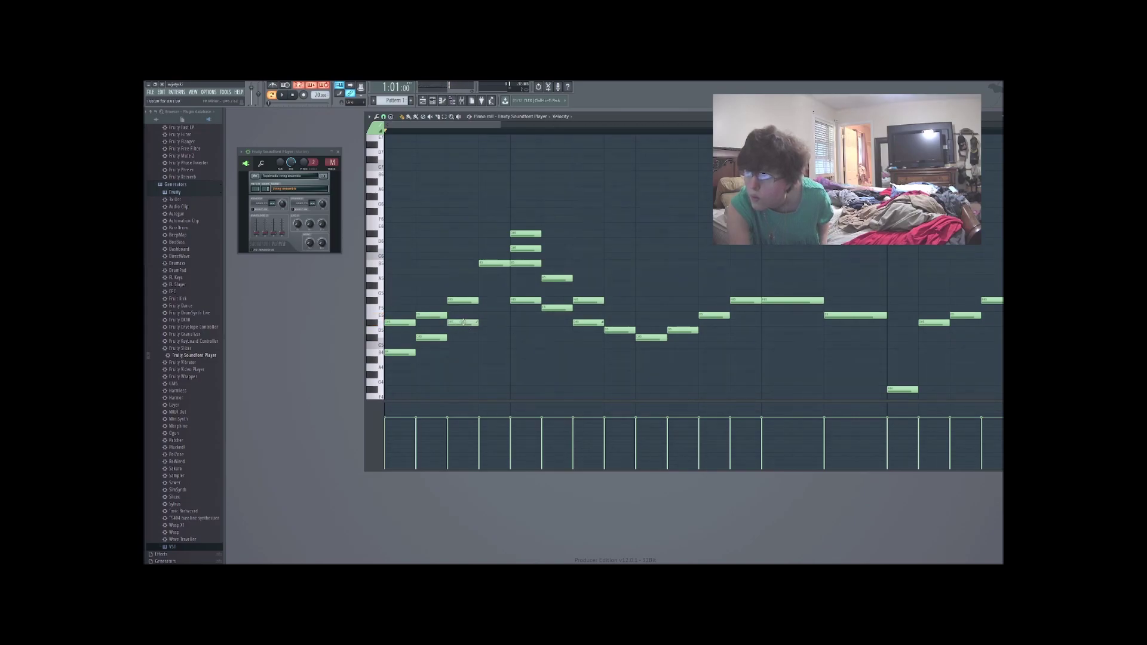
Step: Enable portamento for the first bar's third-step D#5, and add G#5 with portamento off on the fifth step
{"action": "double_click", "coordinate": [469, 323]}
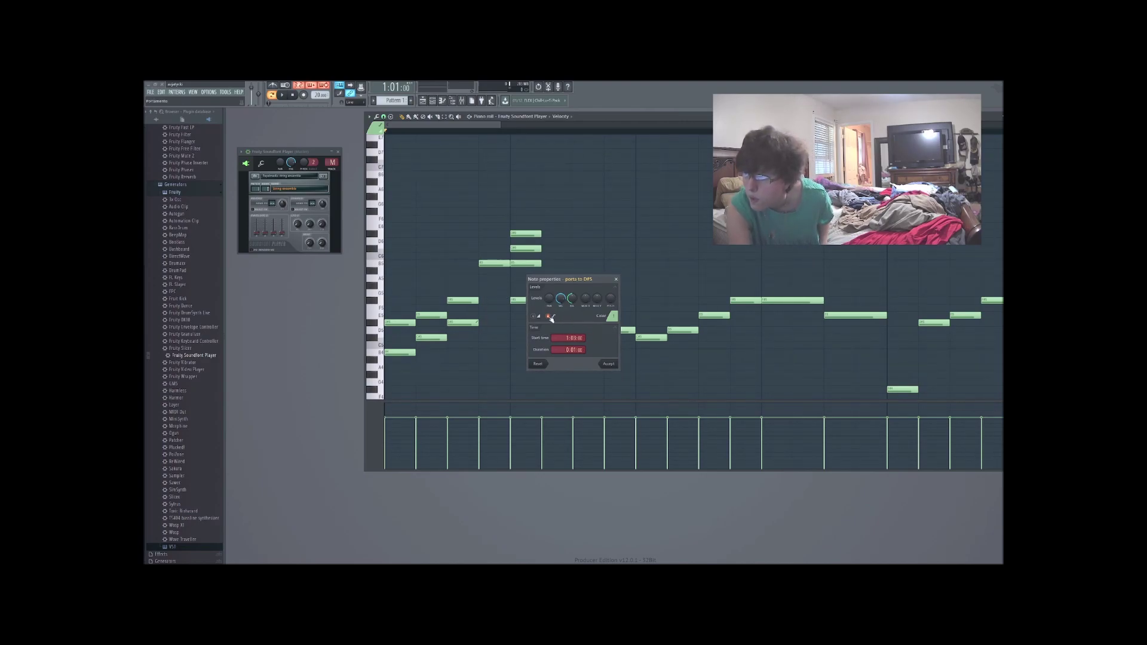
{"action": "left_click", "coordinate": [609, 364]}
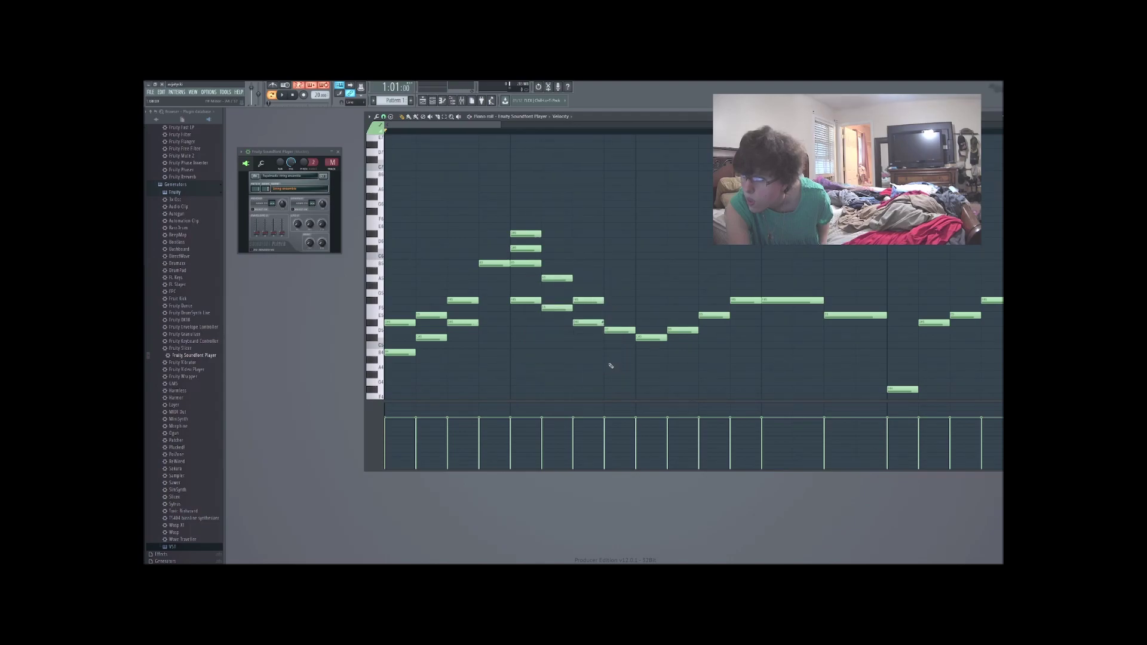
{"action": "left_click", "coordinate": [515, 284]}
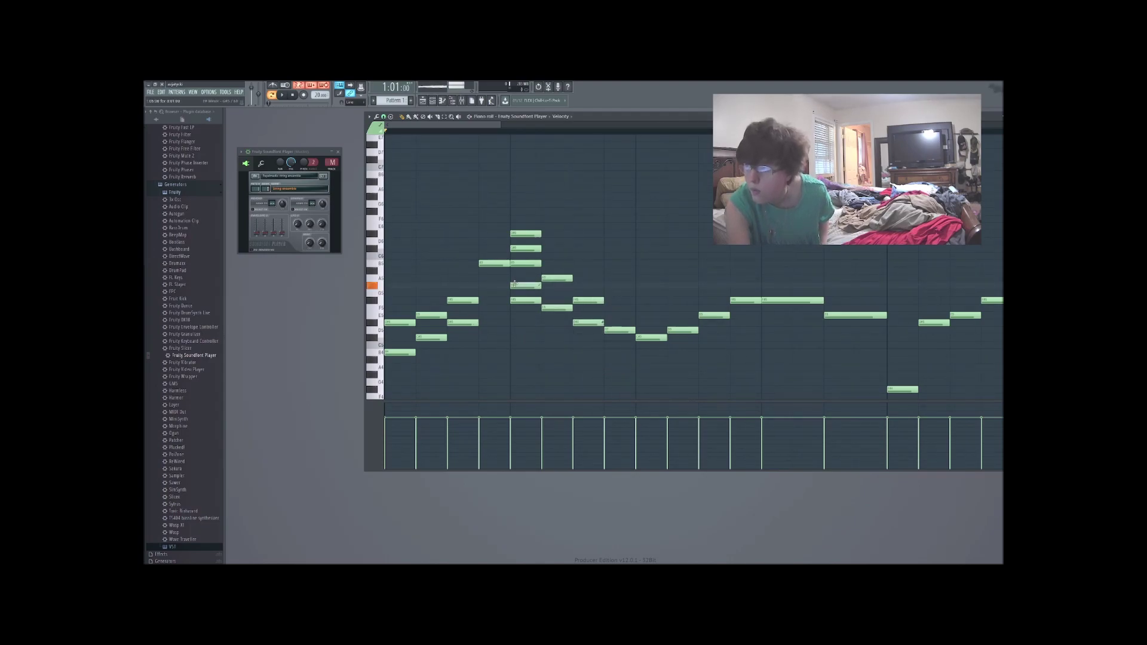
{"action": "left_click_drag", "start_coordinate": [514, 284], "coordinate": [516, 277]}
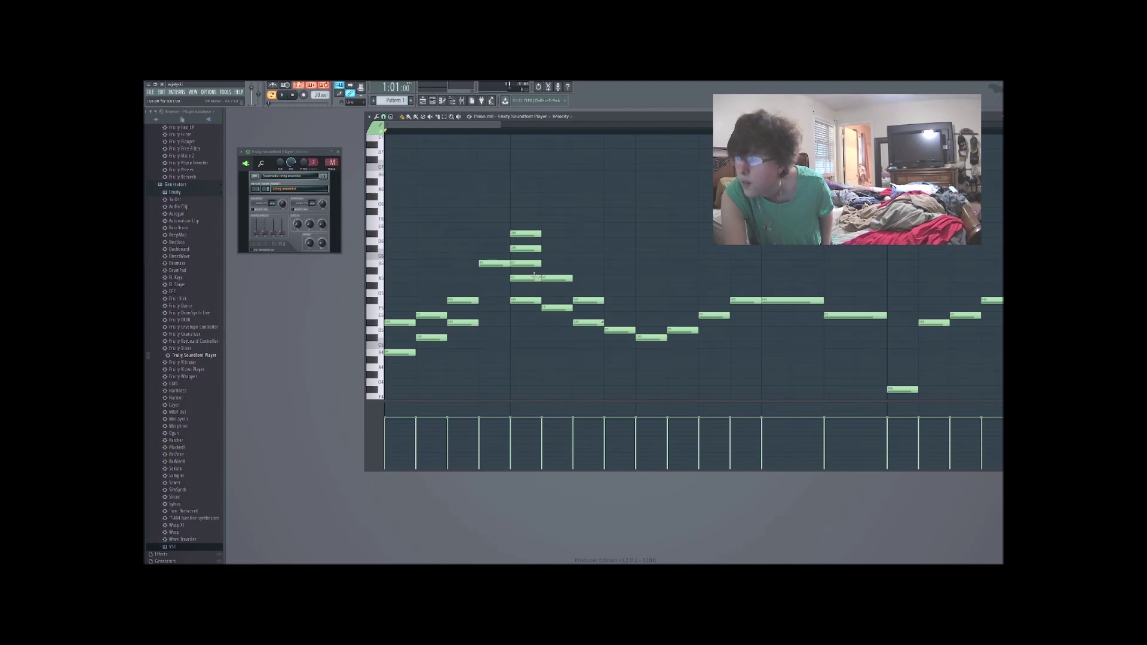
{"action": "left_click_drag", "start_coordinate": [530, 278], "coordinate": [530, 295]}
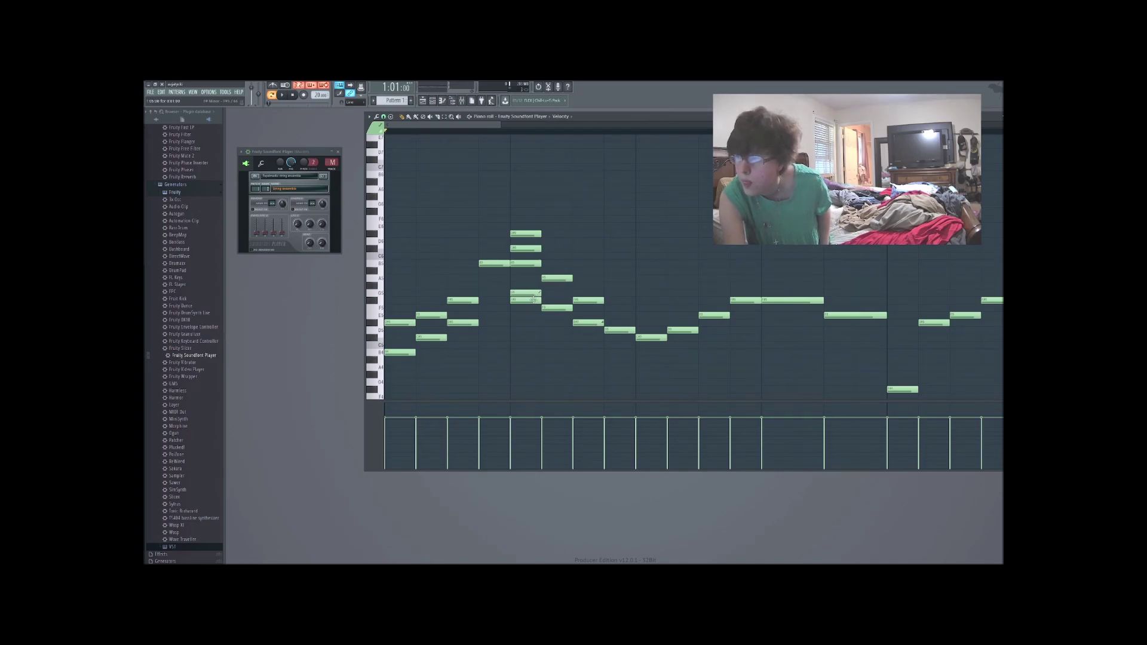
{"action": "left_click_drag", "start_coordinate": [530, 292], "coordinate": [531, 287]}
{"action": "double_click", "coordinate": [531, 285]}
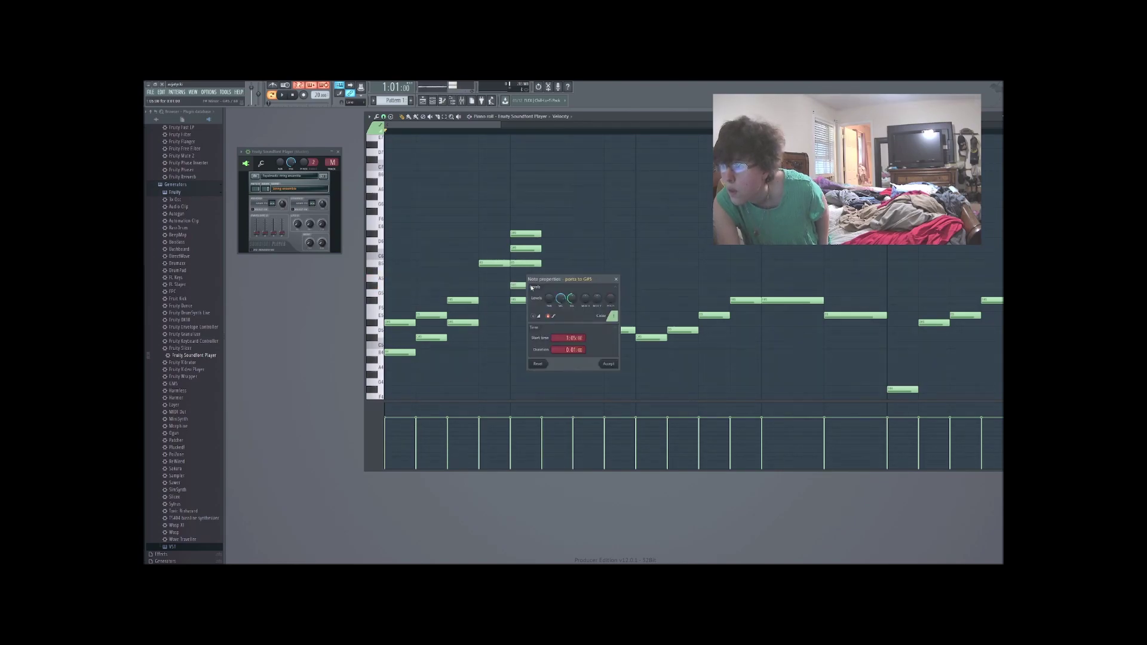
{"action": "left_click", "coordinate": [549, 316]}
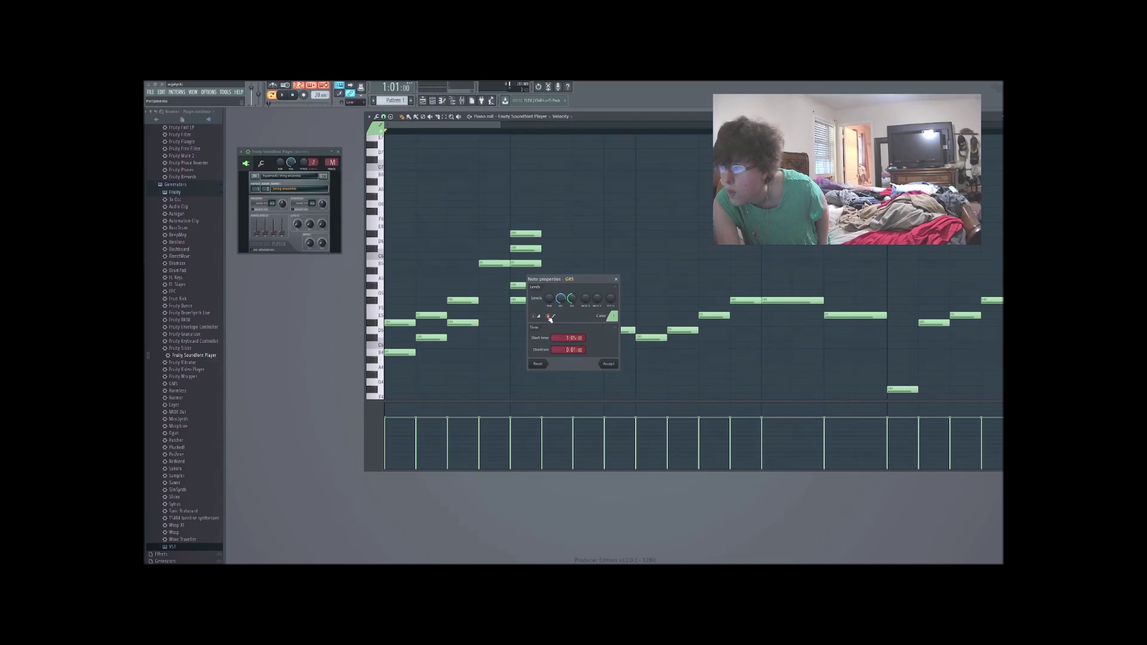
{"action": "left_click", "coordinate": [608, 364]}
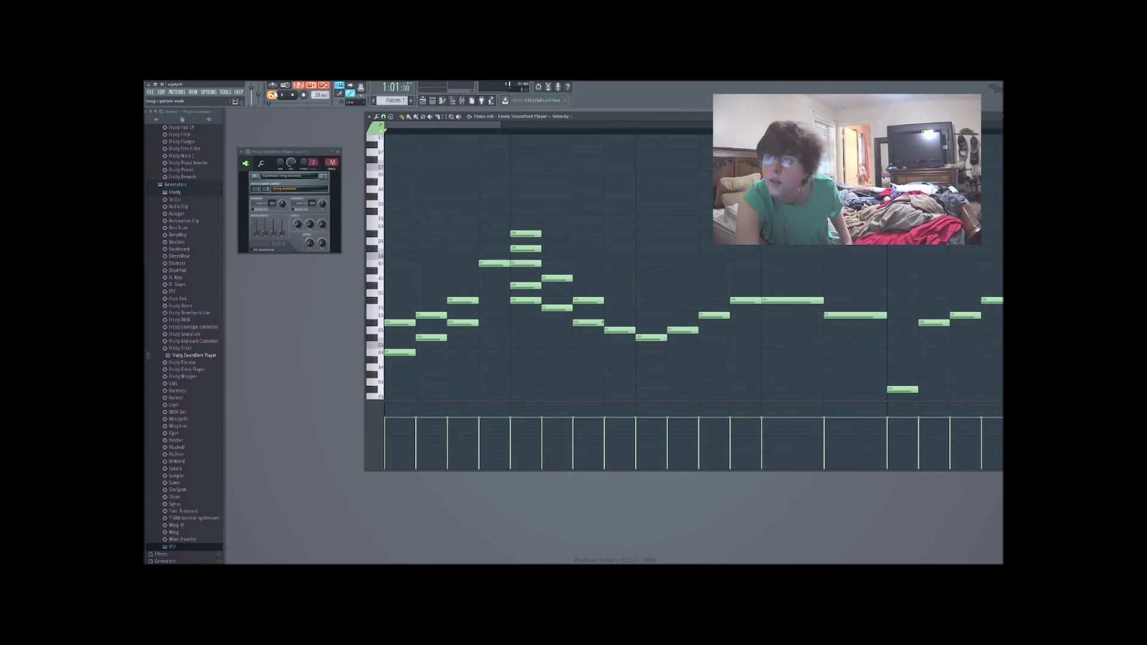
Step: Play the pattern from its beginning and turn slide off for the D#5 on the first bar's seventh step
{"action": "left_click", "coordinate": [284, 96]}
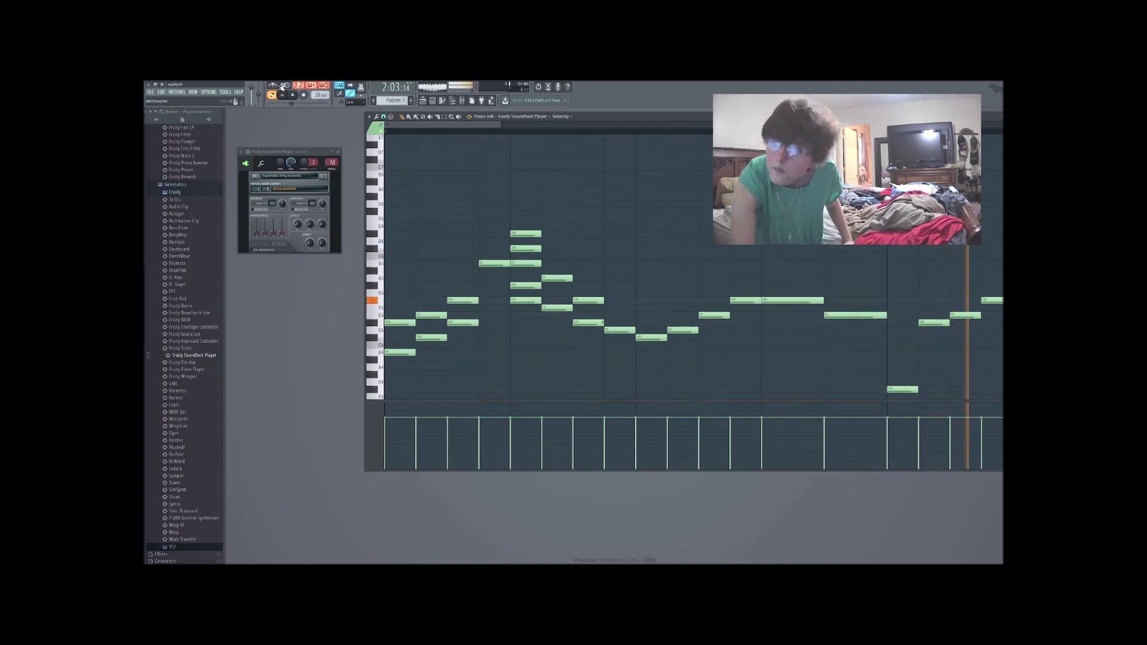
{"action": "left_click", "coordinate": [292, 95]}
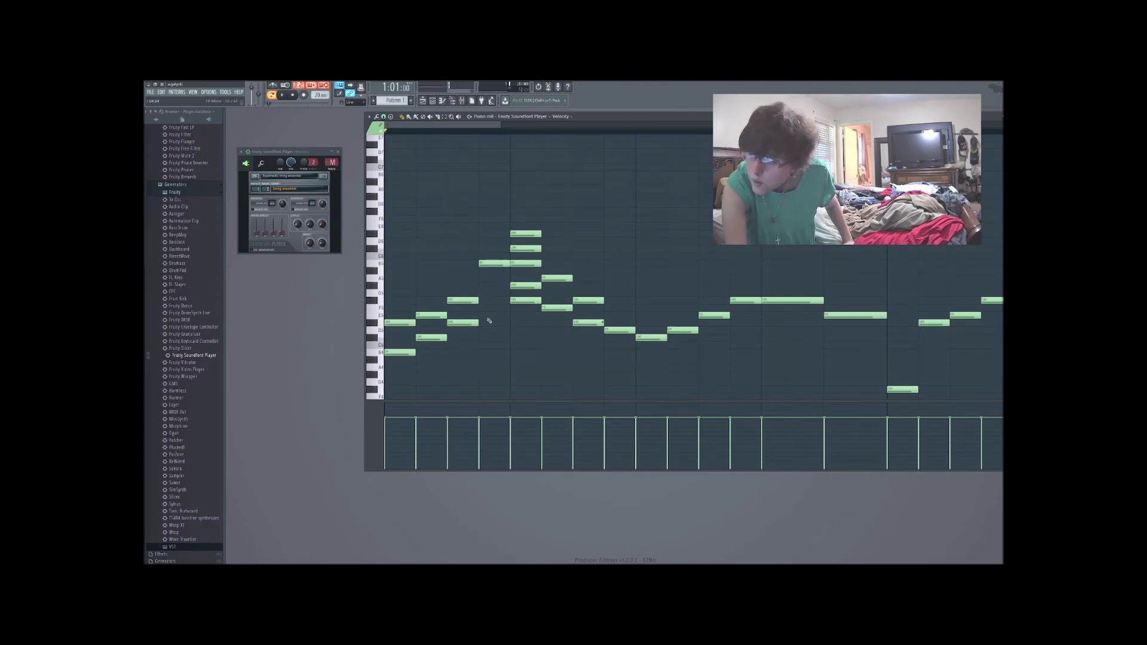
{"action": "double_click", "coordinate": [598, 323]}
{"action": "left_click", "coordinate": [534, 316]}
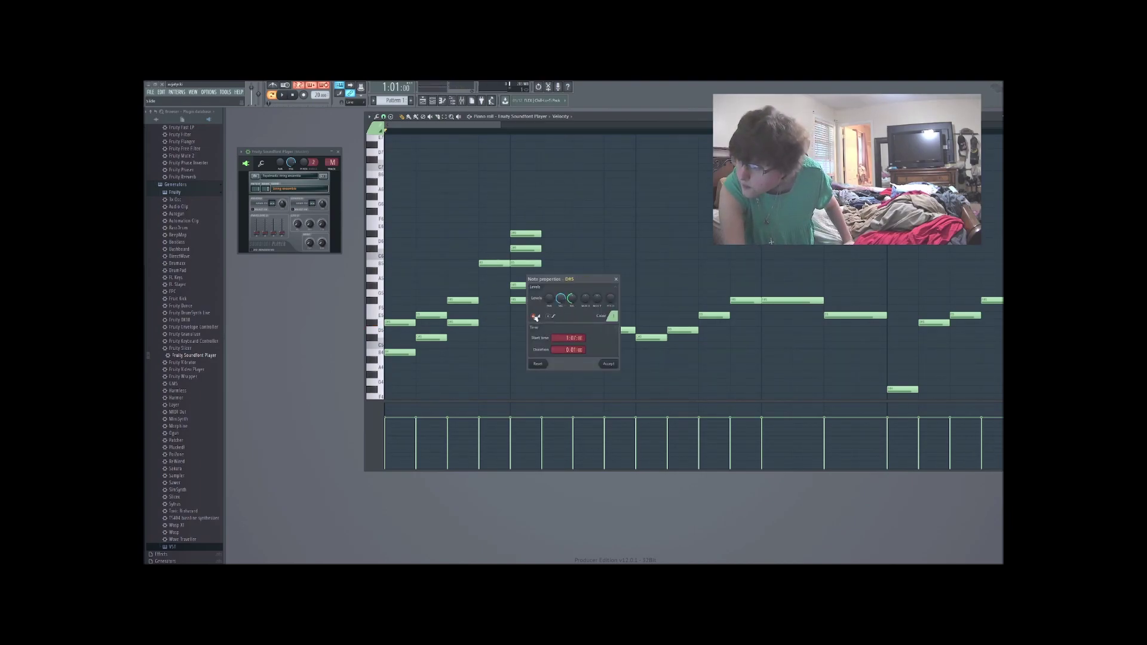
{"action": "left_click", "coordinate": [608, 364]}
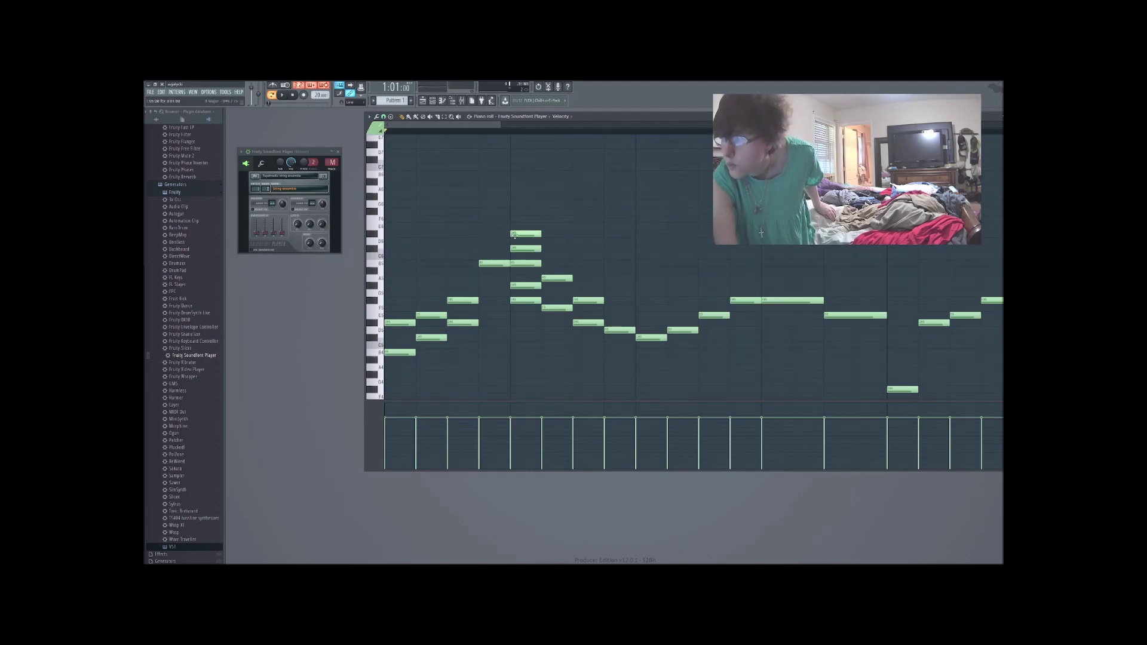
Step: Try adjusting the note properties of the D#6 on the first bar's fifth step
{"action": "left_click", "coordinate": [517, 235]}
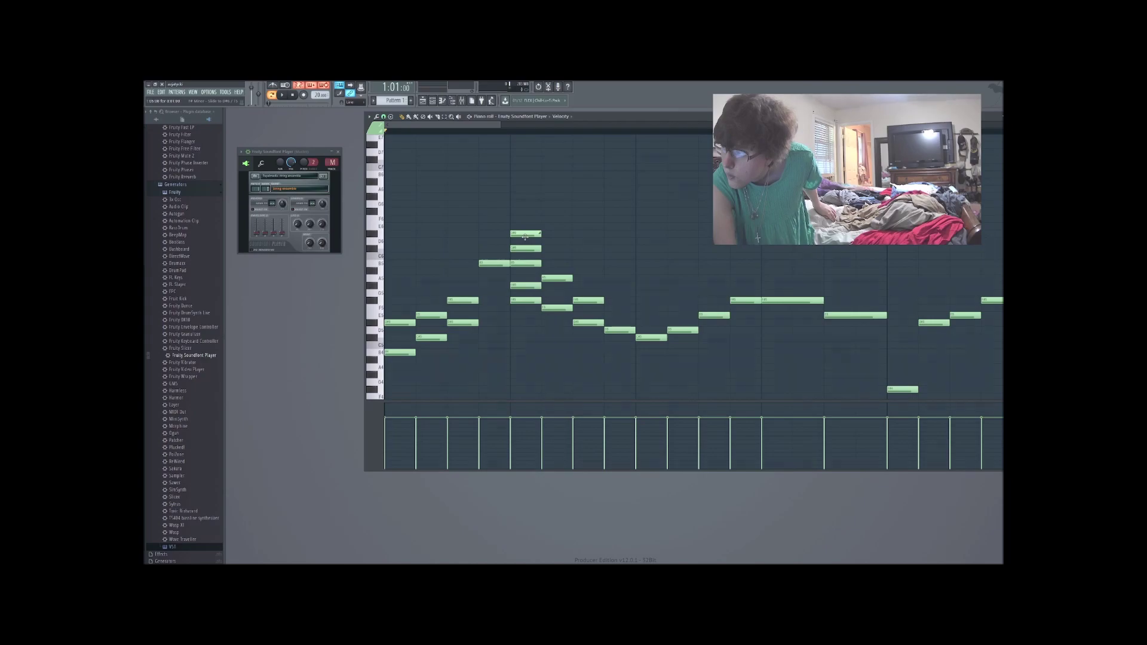
{"action": "double_click", "coordinate": [527, 237]}
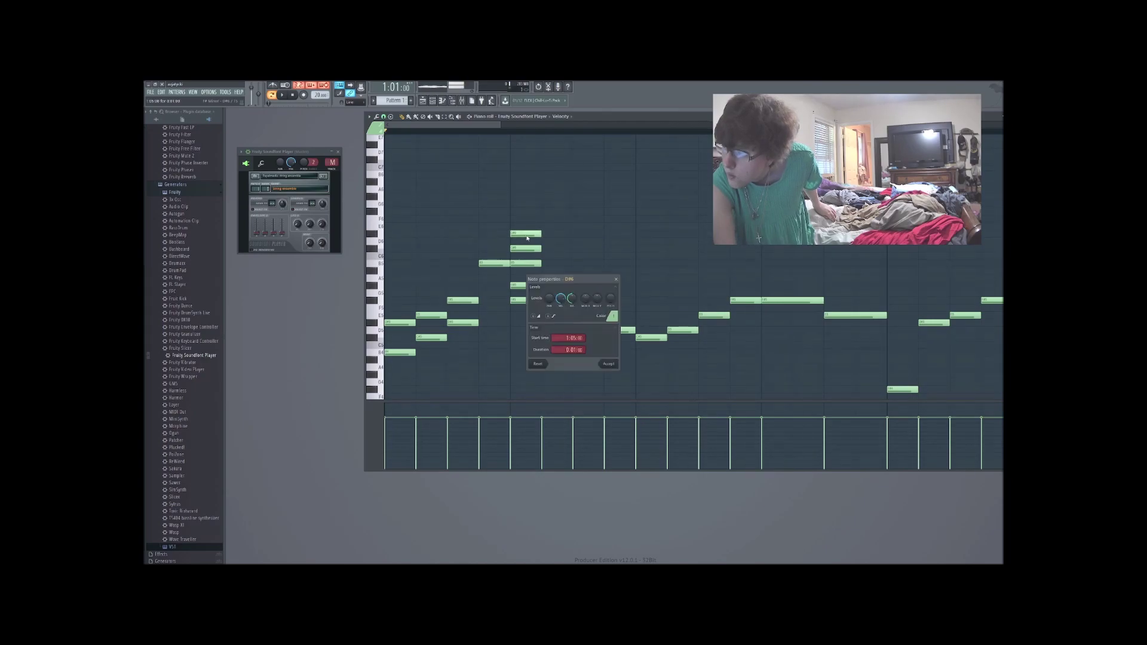
{"action": "left_click", "coordinate": [547, 317]}
{"action": "left_click", "coordinate": [609, 363]}
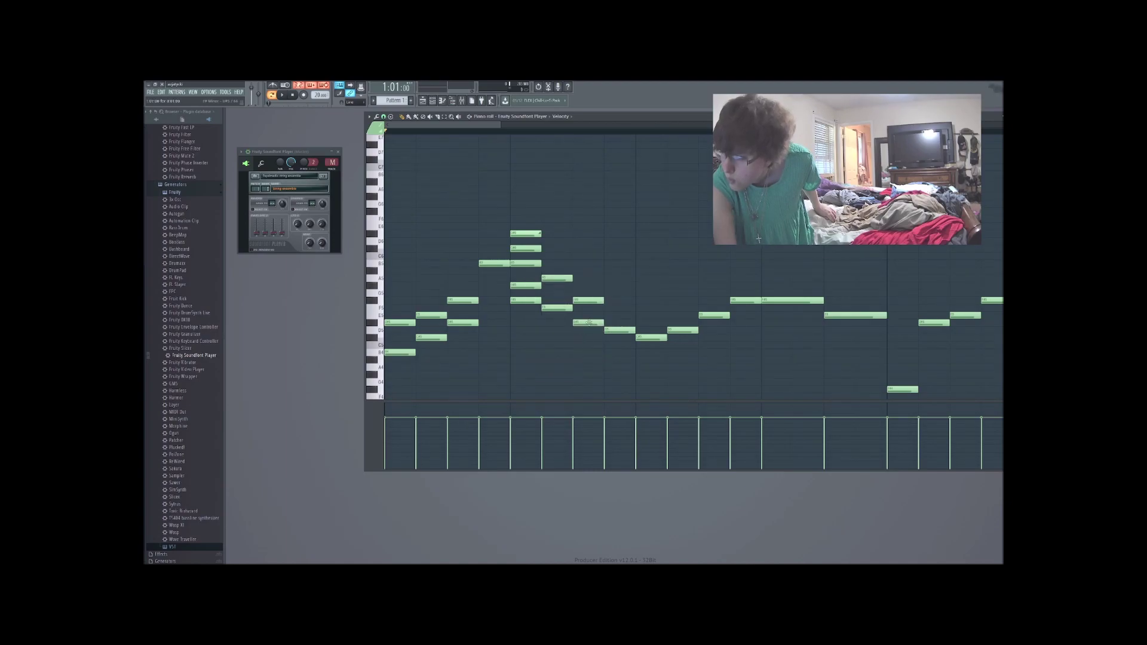
{"action": "double_click", "coordinate": [532, 238]}
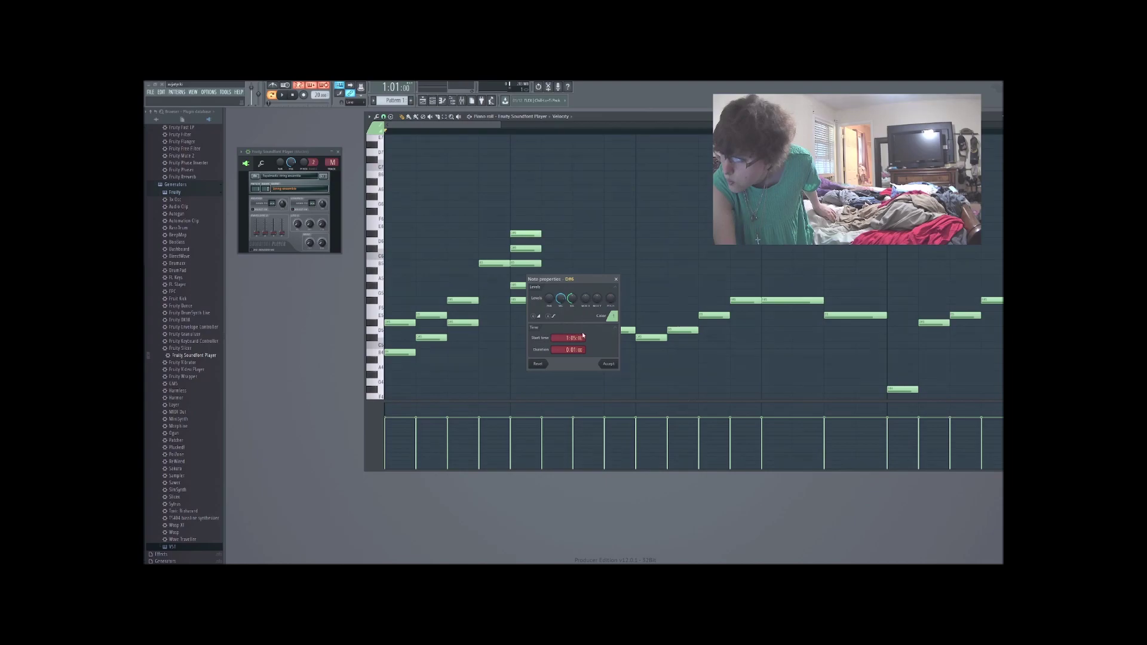
{"action": "left_click", "coordinate": [607, 363]}
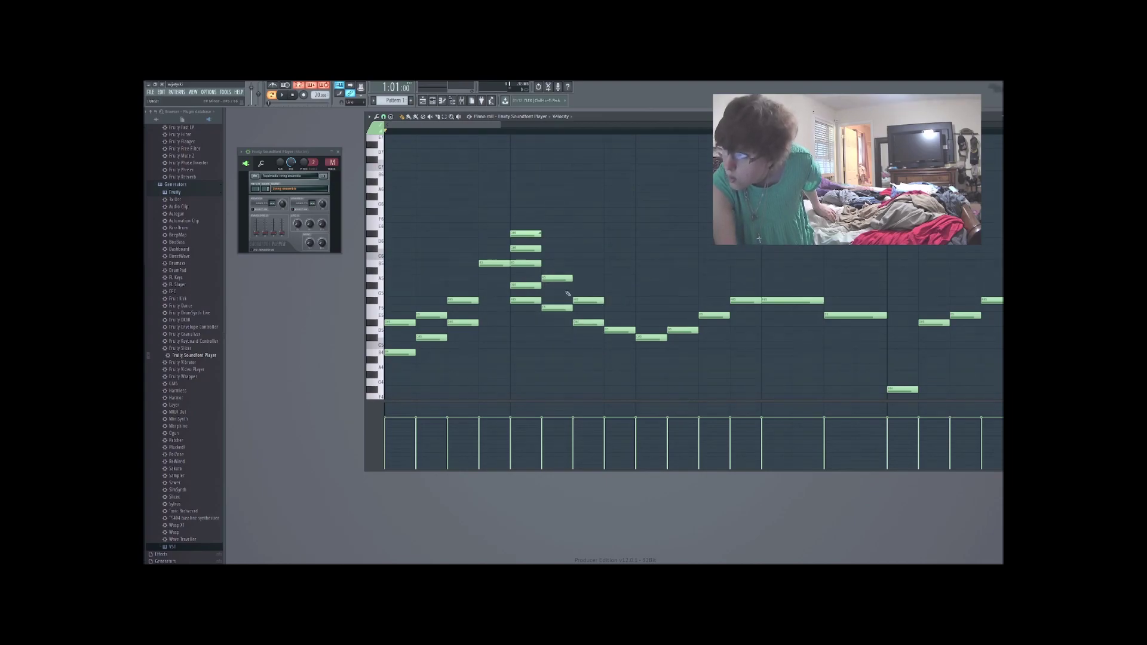
{"action": "double_click", "coordinate": [526, 233]}
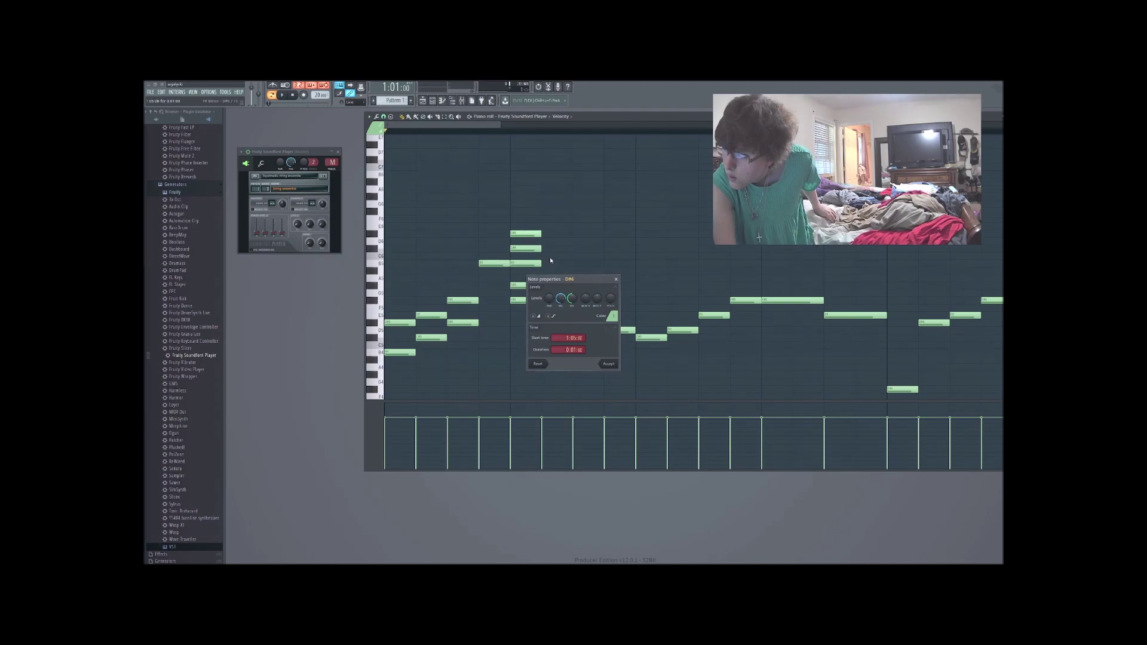
{"action": "left_click", "coordinate": [605, 362]}
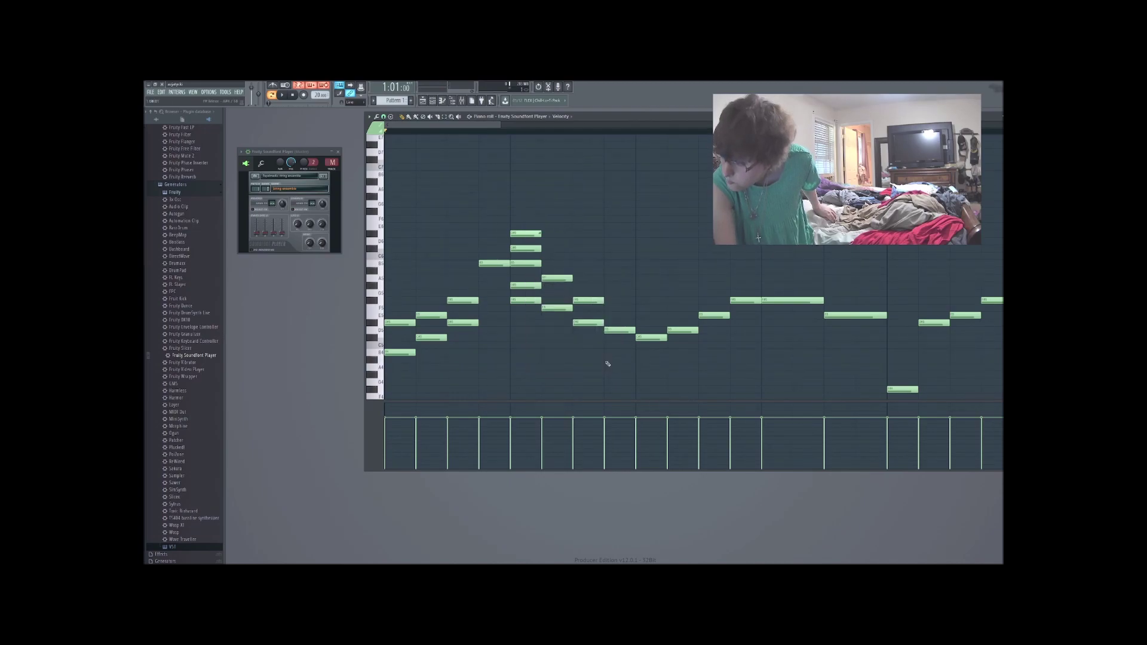
Step: Delete the D#6 on the first bar's fifth step and play the pattern from its beginning
{"action": "right_click", "coordinate": [525, 234]}
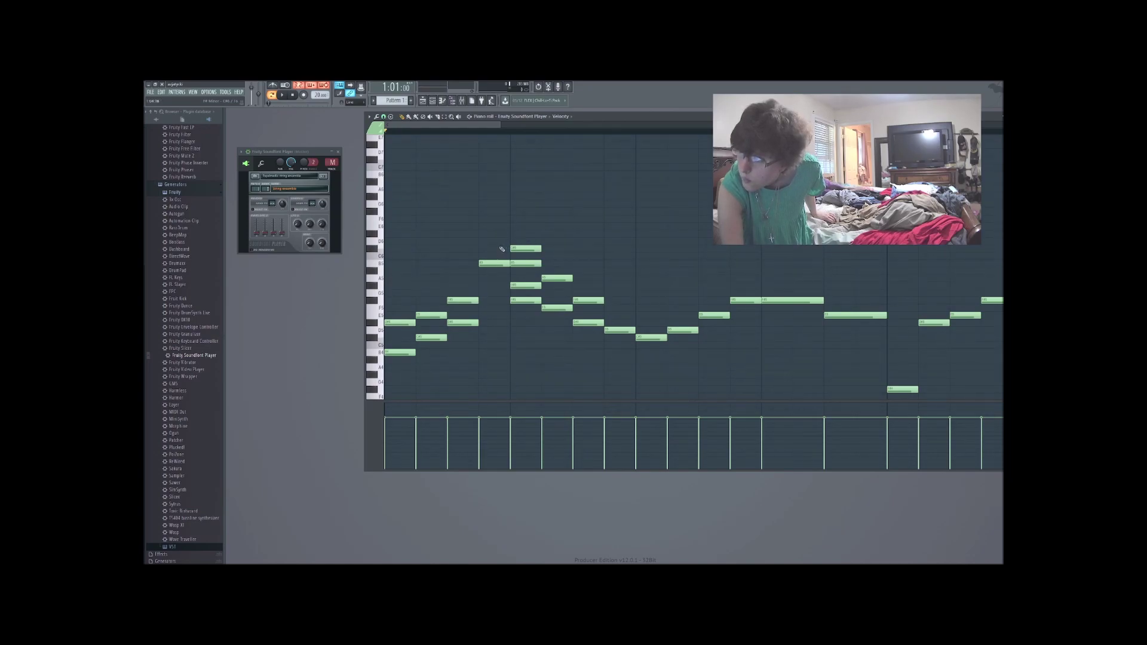
{"action": "right_click", "coordinate": [502, 248]}
{"action": "right_click", "coordinate": [503, 250]}
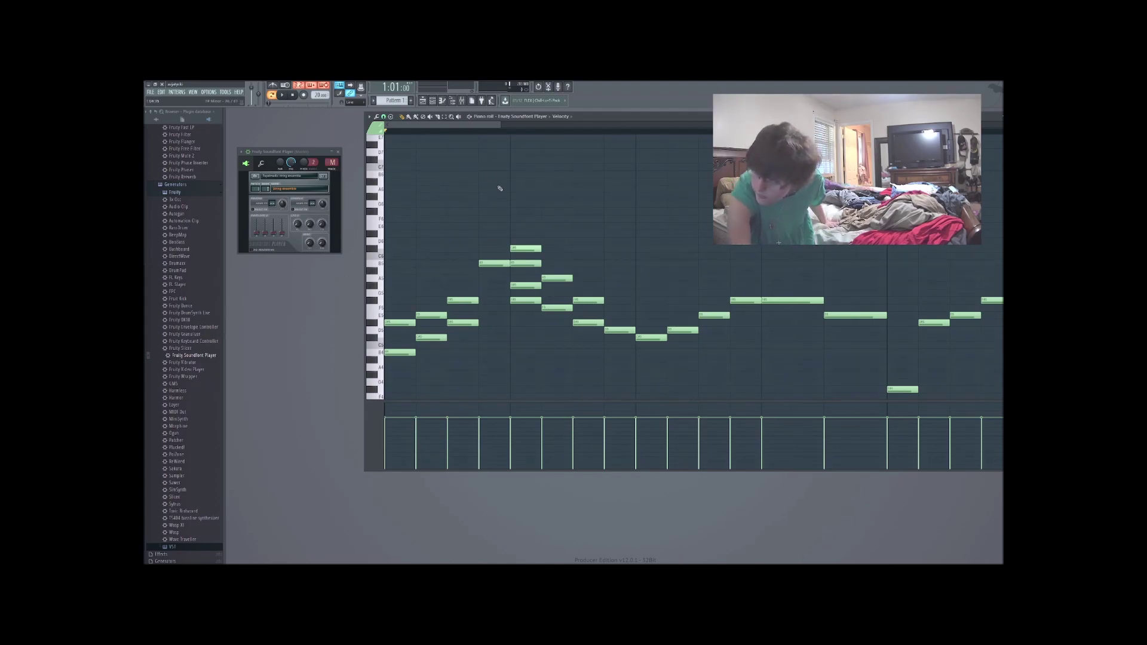
{"action": "left_click", "coordinate": [283, 96]}
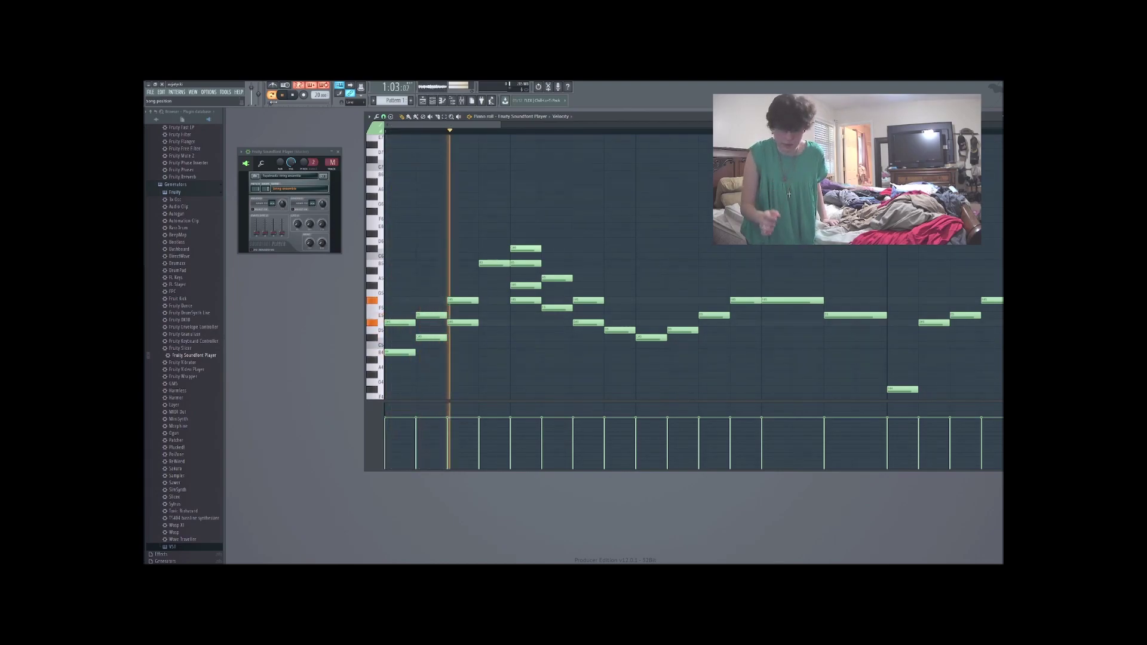
{"action": "key", "text": "space"}
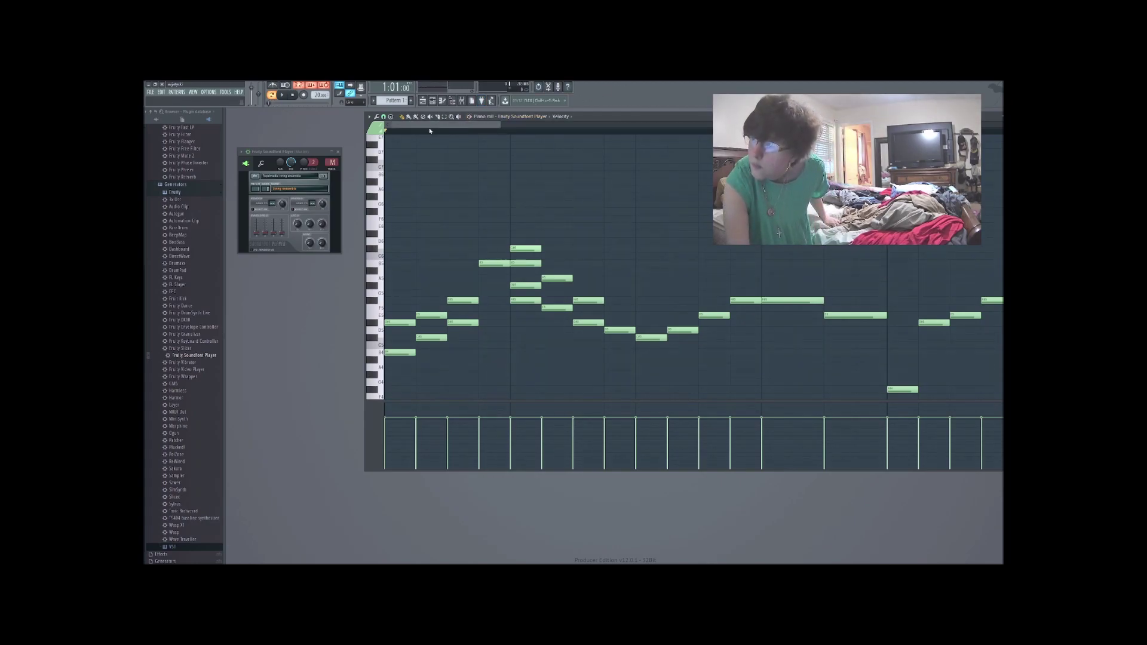
Step: Delete the C#6 on the first bar's fifth step, and try out higher notes from E6 upward before removing them
{"action": "right_click", "coordinate": [523, 247]}
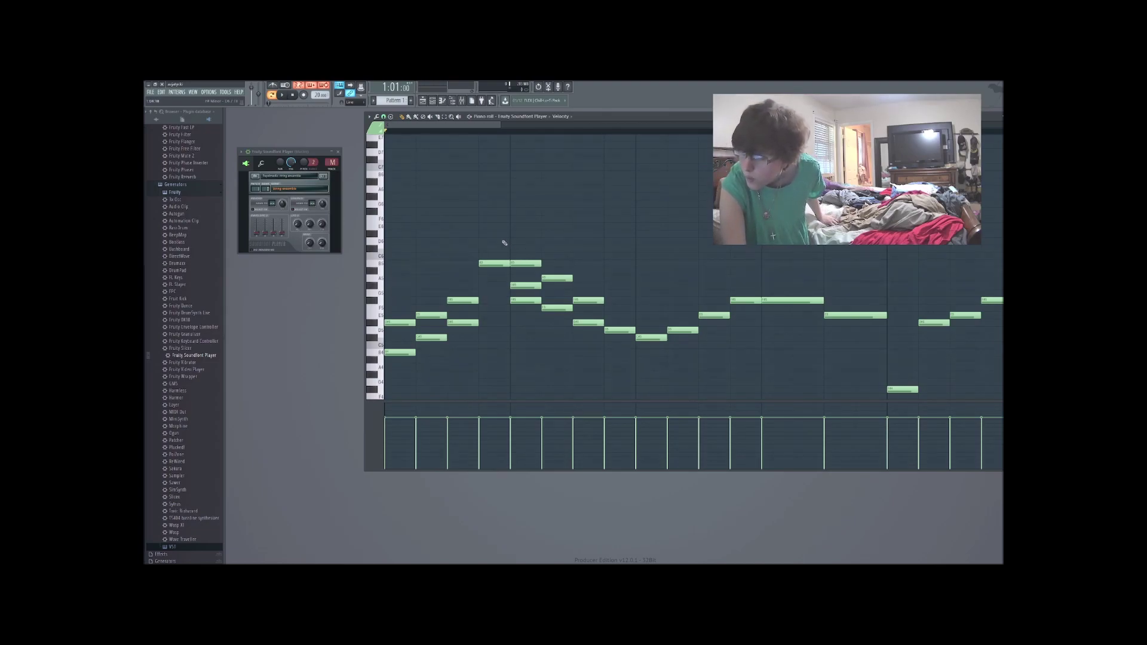
{"action": "left_click", "coordinate": [499, 226]}
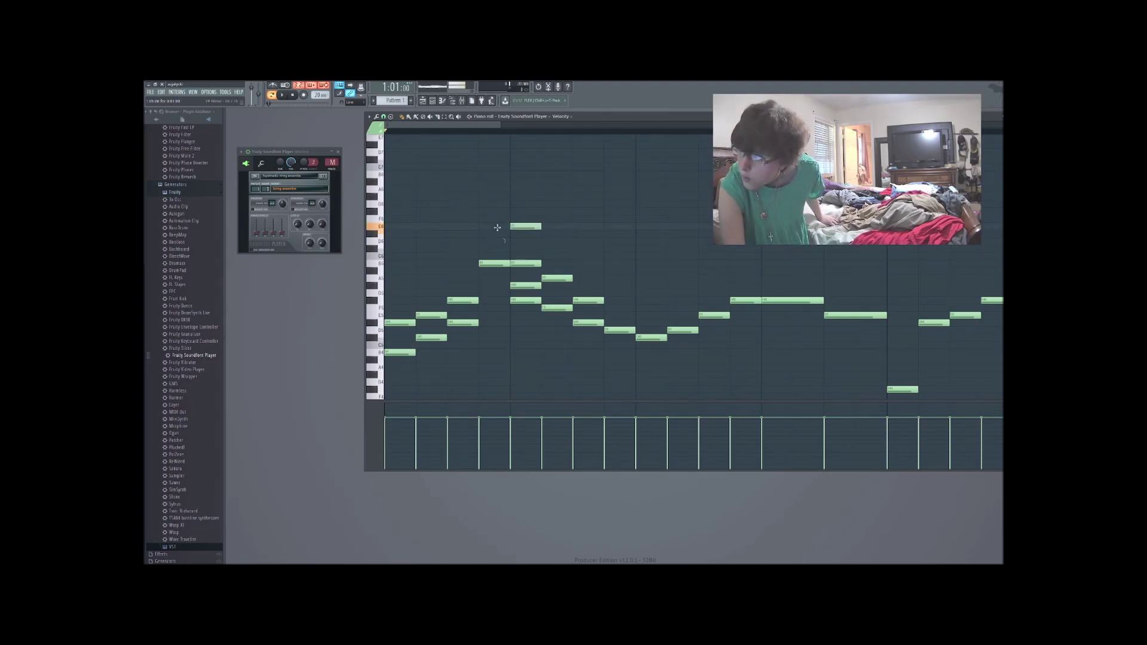
{"action": "left_click", "coordinate": [497, 220]}
{"action": "right_click", "coordinate": [530, 219]}
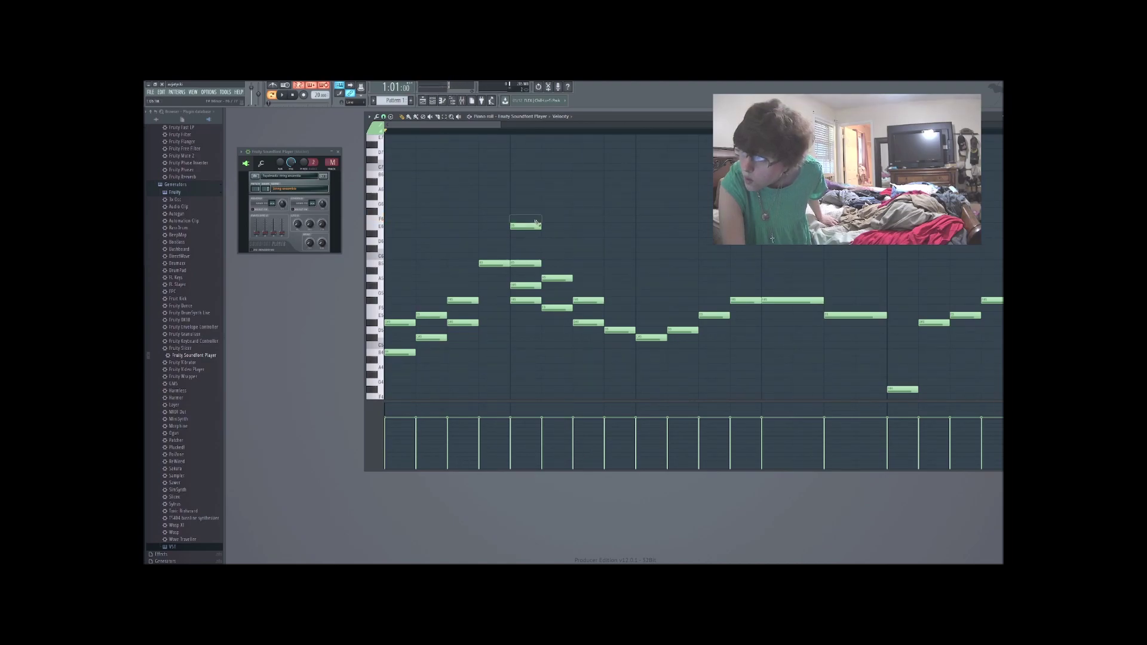
{"action": "right_click", "coordinate": [531, 226]}
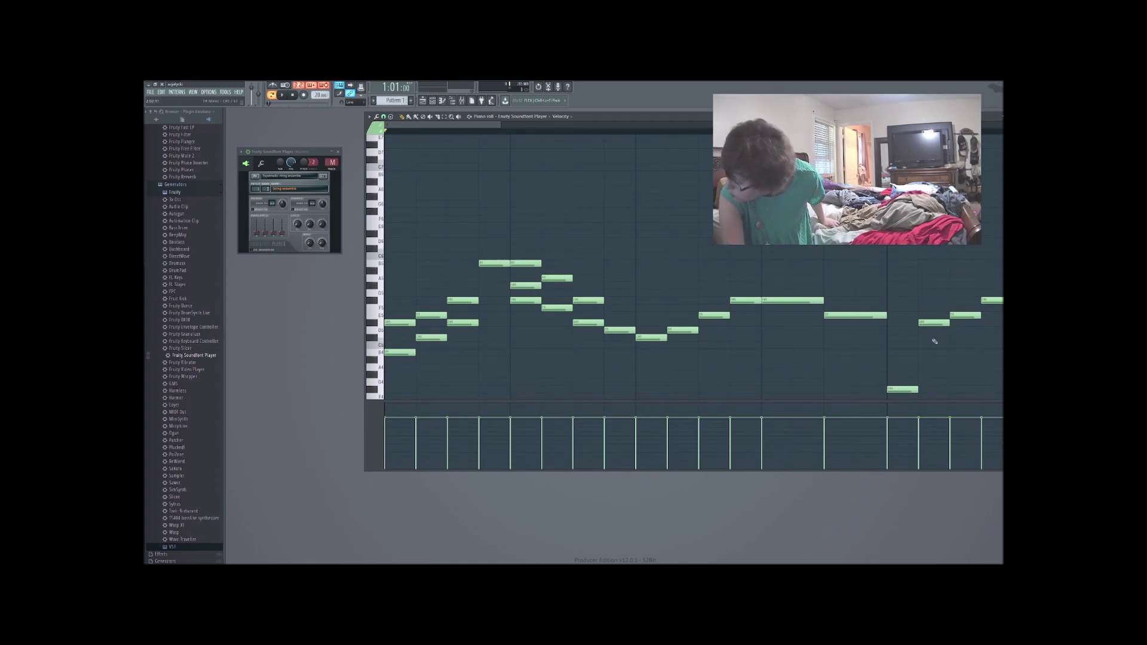
Step: Try adding a D4 on the second bar's second step, then undo it
{"action": "left_click", "coordinate": [902, 390]}
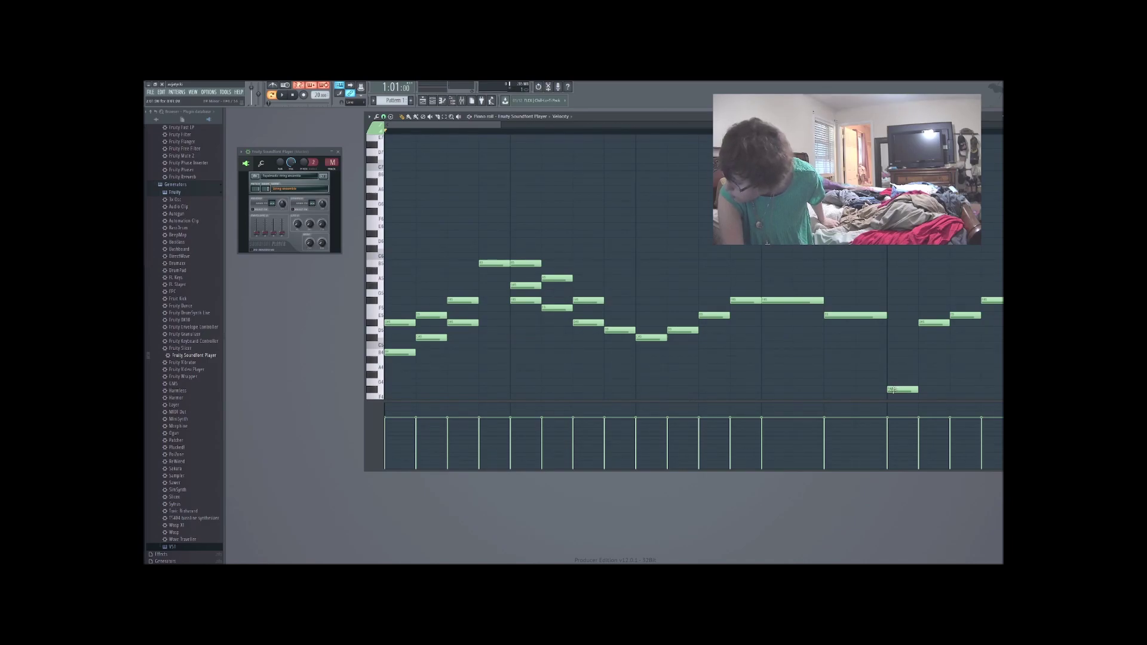
{"action": "scroll", "coordinate": [893, 390], "scroll_direction": "right", "scroll_amount": 2}
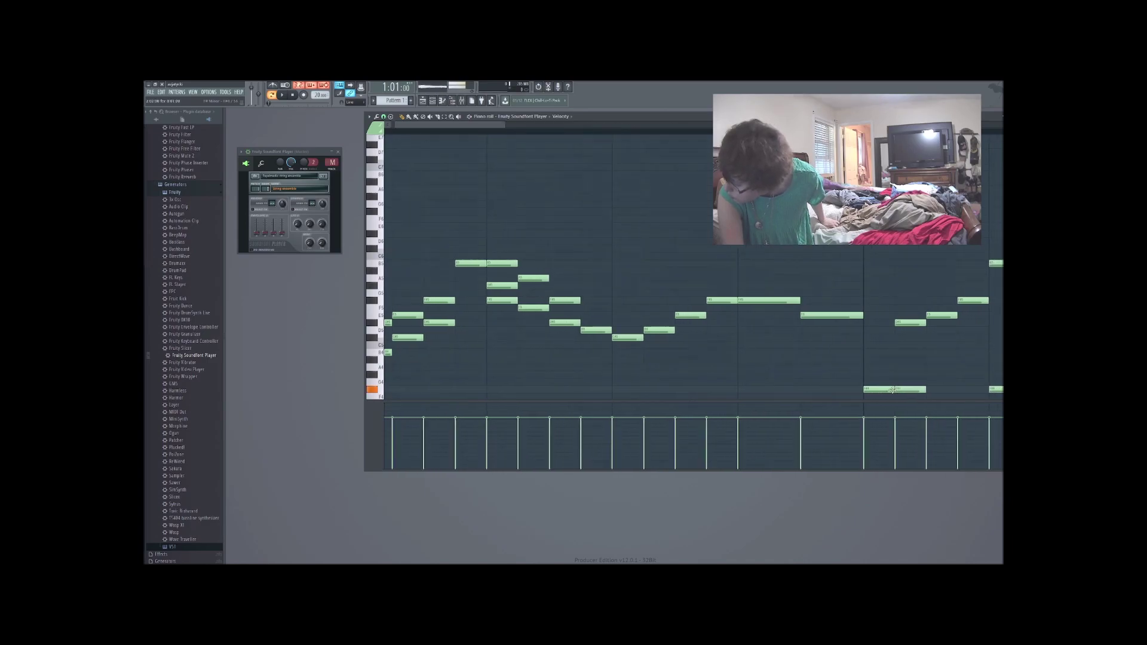
{"action": "left_click", "coordinate": [882, 396]}
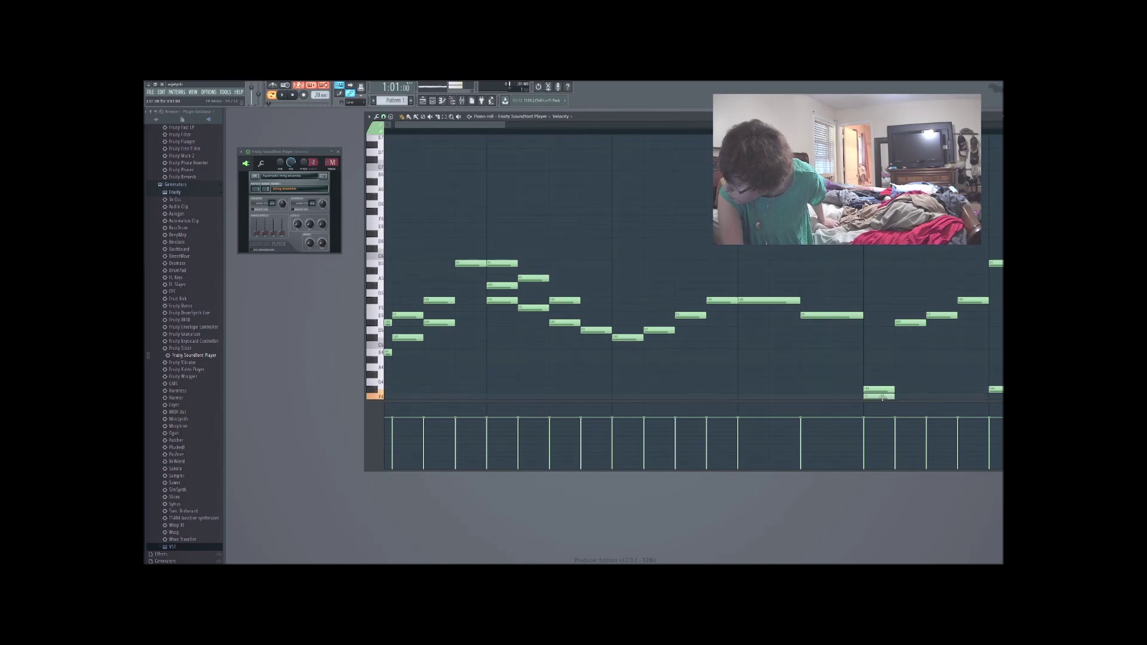
{"action": "left_click_drag", "start_coordinate": [882, 396], "coordinate": [915, 388]}
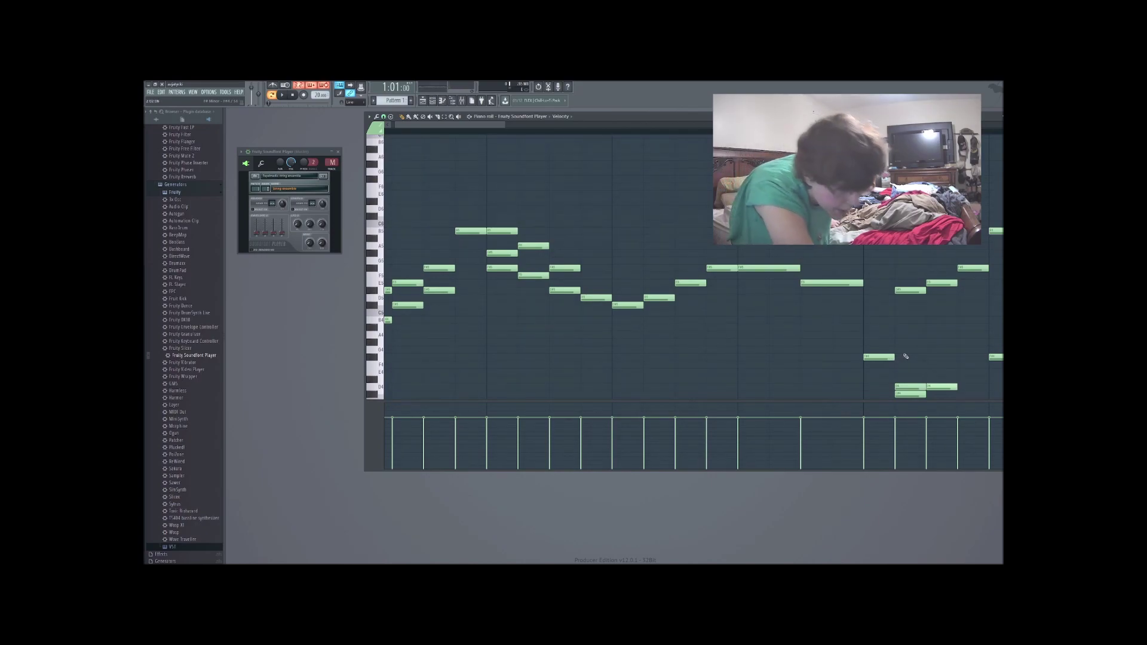
{"action": "key", "text": "ctrl+z"}
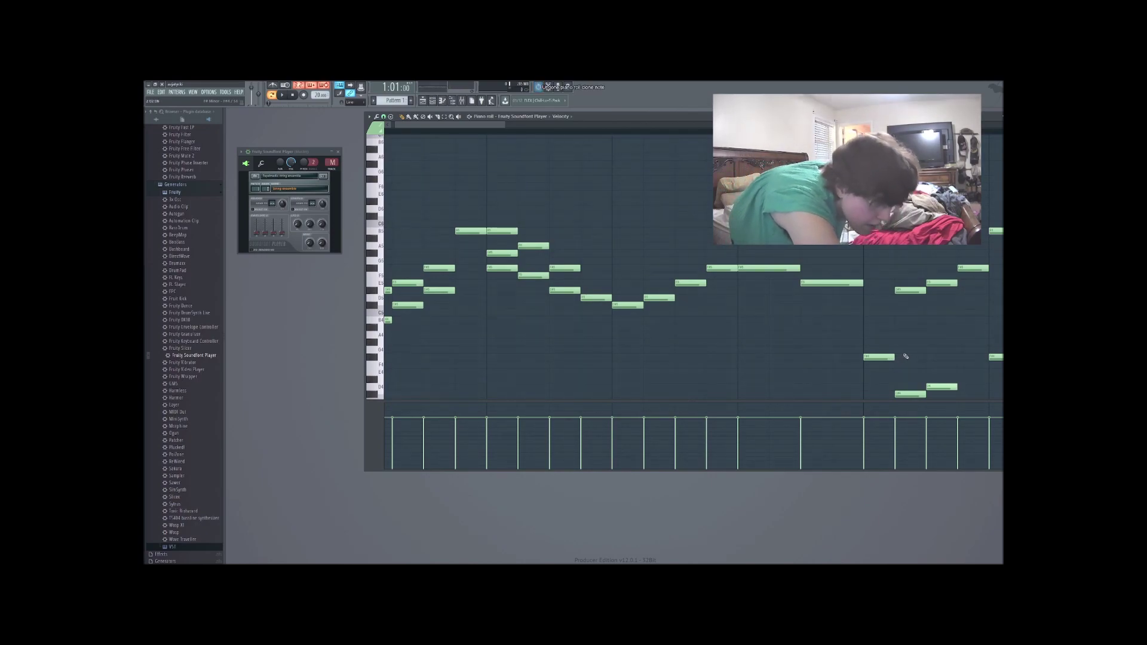